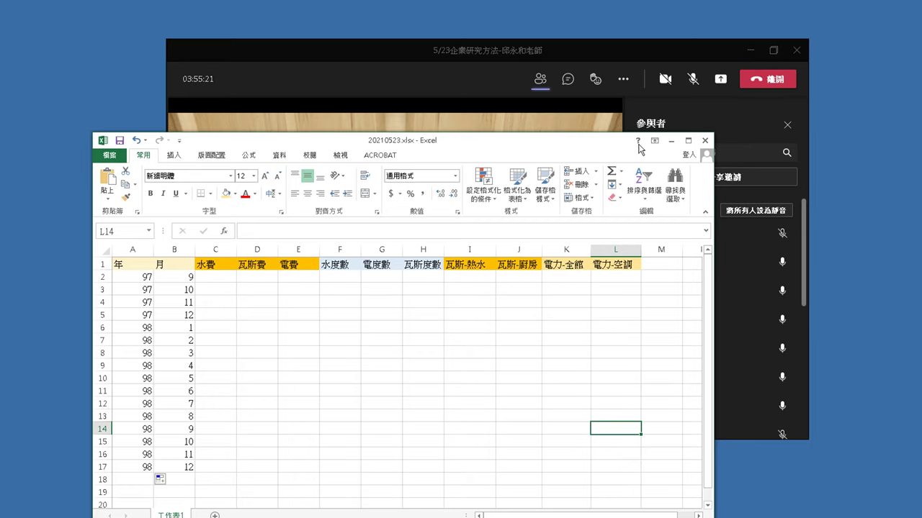
Step: Switch to the Teams meeting and toggle the microphone on and off repeatedly, ending with it muted
left_click(693, 79)
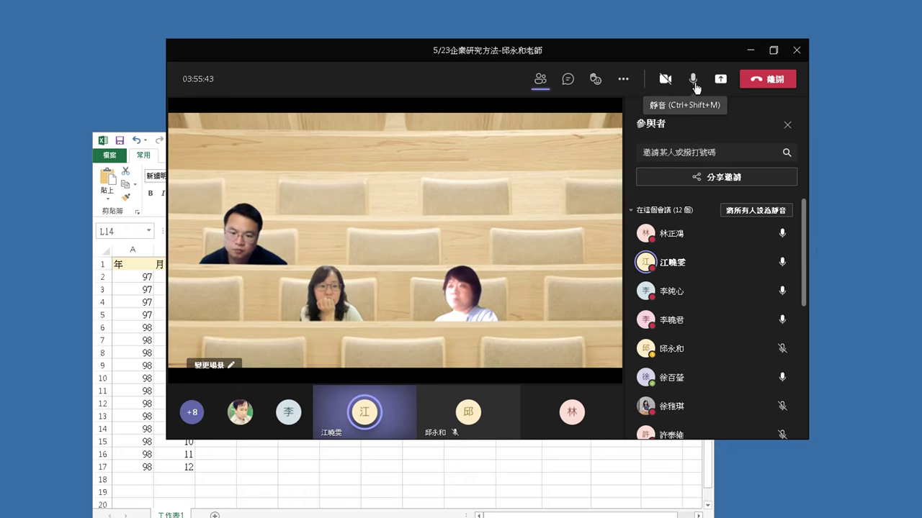
left_click(693, 81)
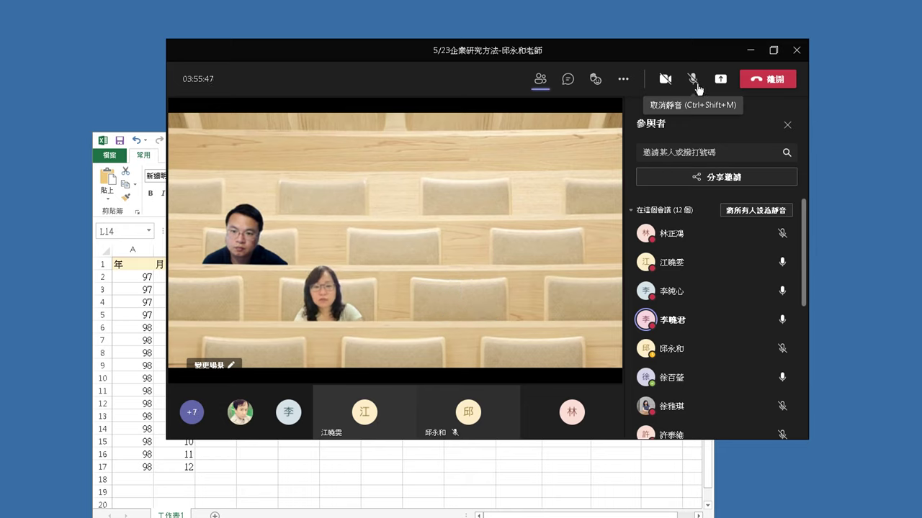
left_click(695, 83)
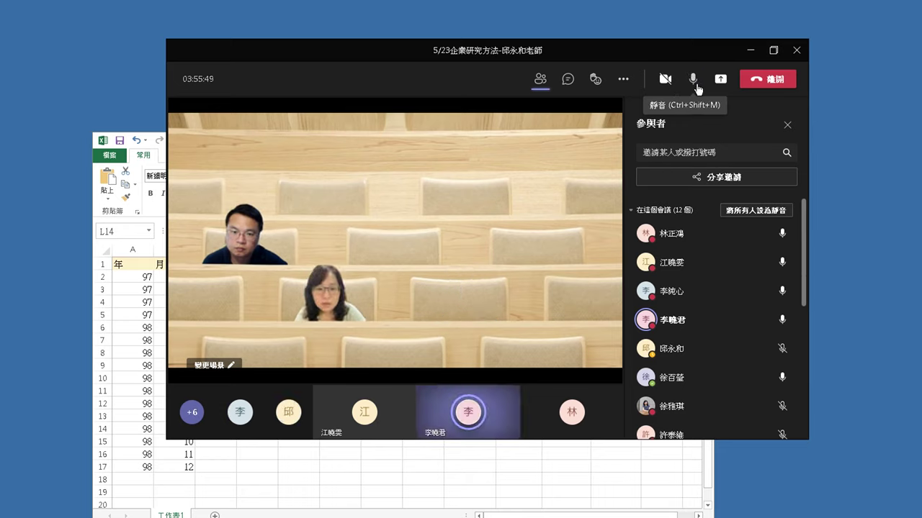
left_click(696, 84)
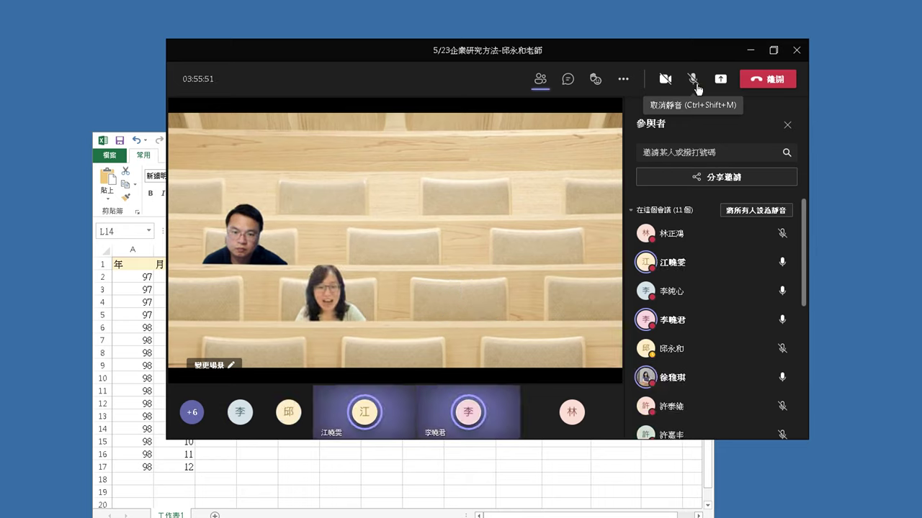
left_click(697, 86)
left_click(695, 85)
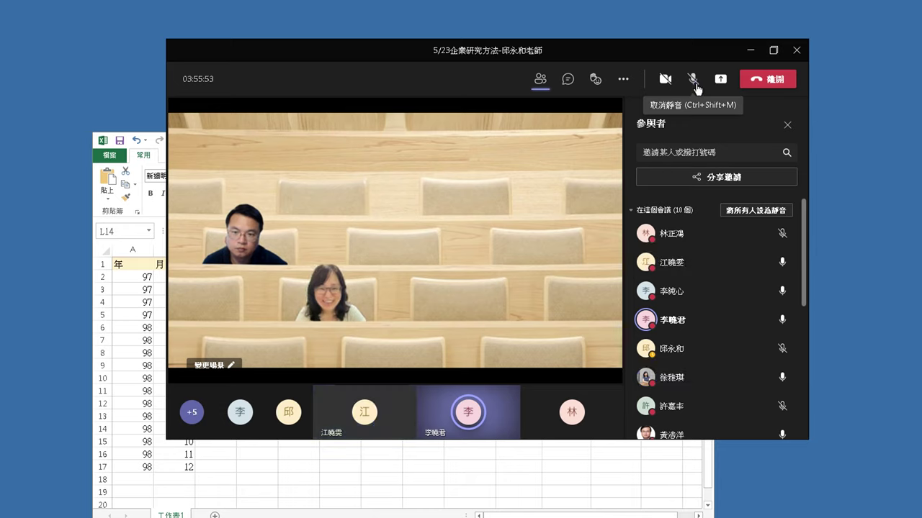
left_click(696, 85)
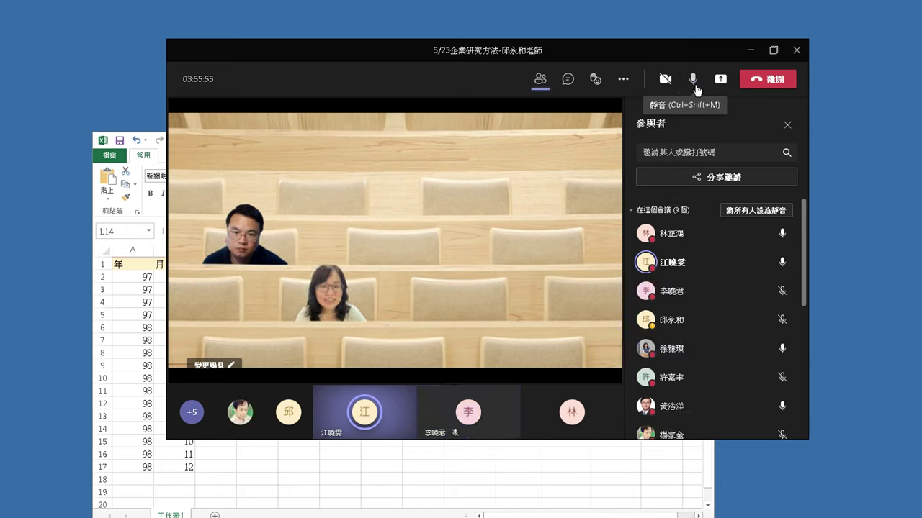
left_click(695, 84)
left_click(696, 85)
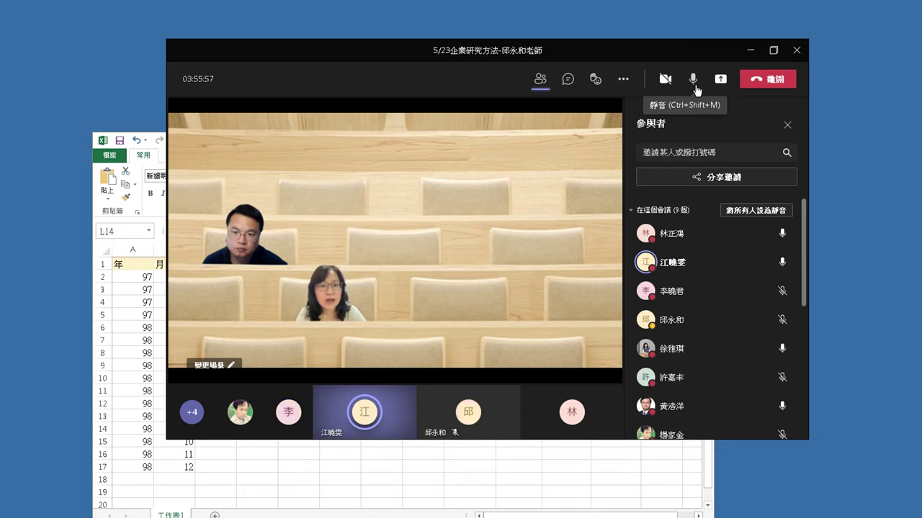
left_click(696, 86)
left_click(696, 87)
left_click(695, 87)
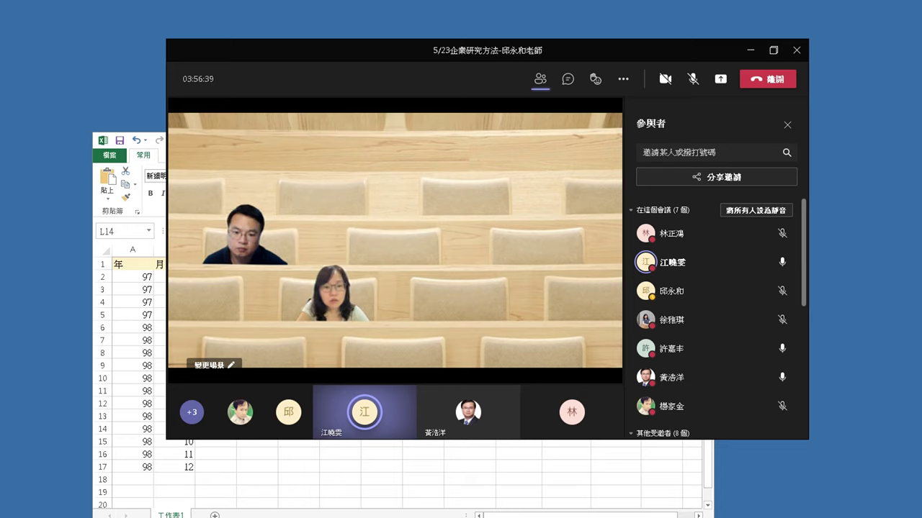
Step: Switch to the Excel workbook 20210523.xlsx and insert a blank column before the 年 column
key("alt+Tab")
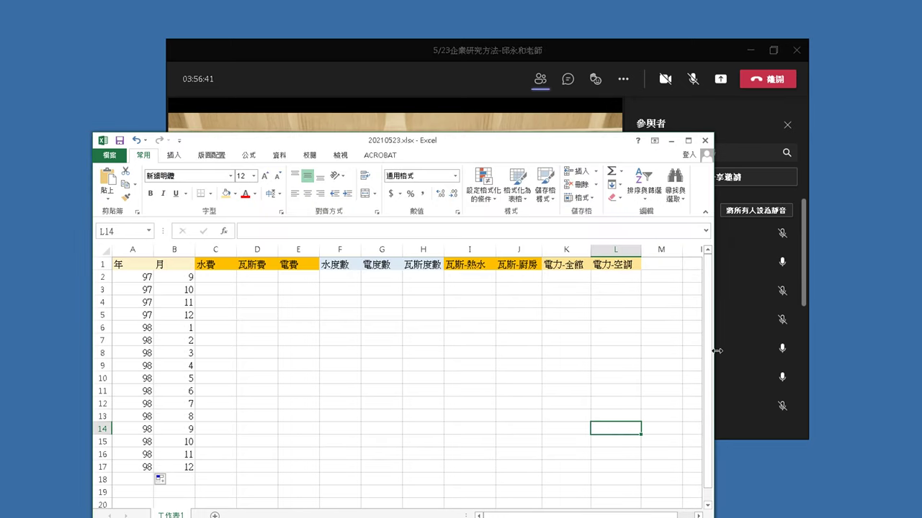
left_click(125, 249)
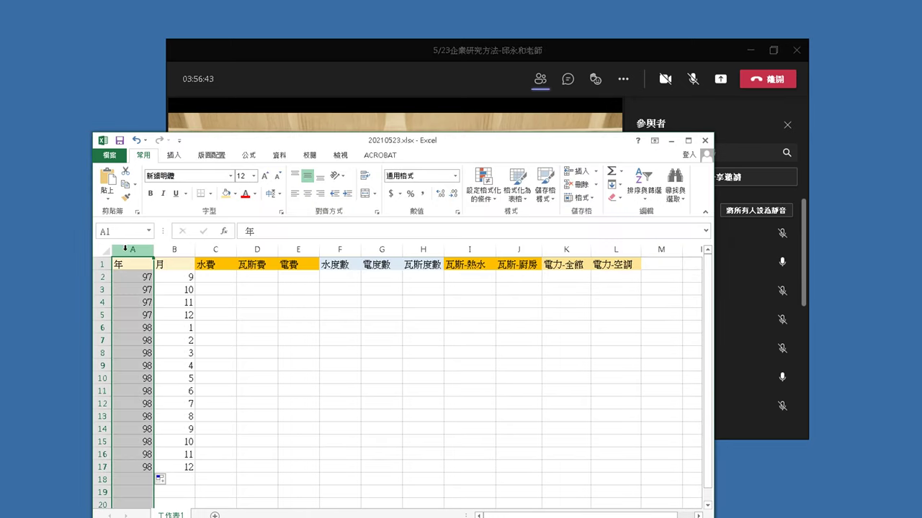
right_click(126, 248)
left_click(153, 332)
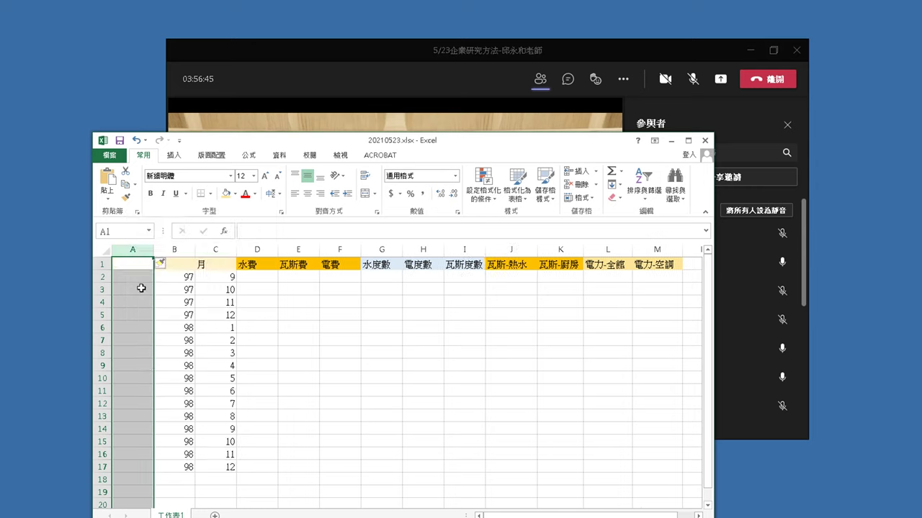
left_click(127, 264)
double_click(127, 264)
type("ㄅ")
key("BackSpace")
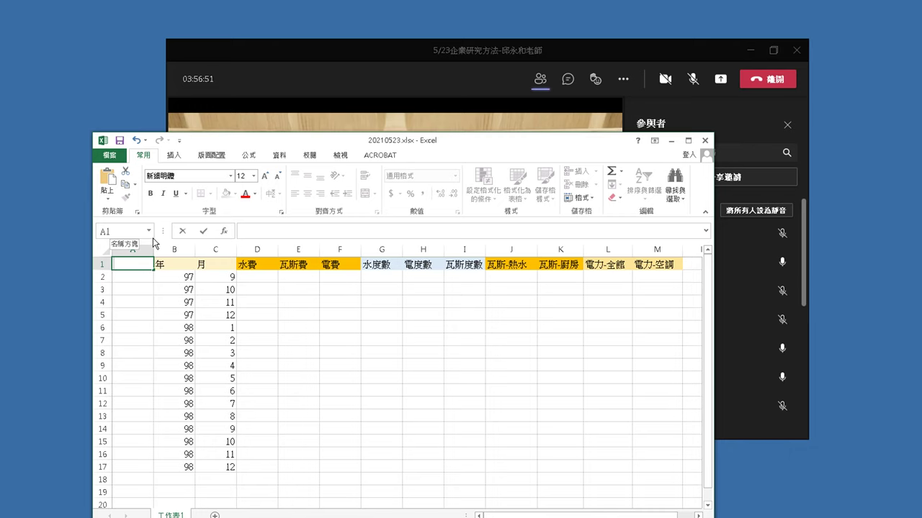
Step: Switch to the Teams meeting, unmute the microphone and move the meeting window away from the spreadsheet's first columns
left_click(696, 78)
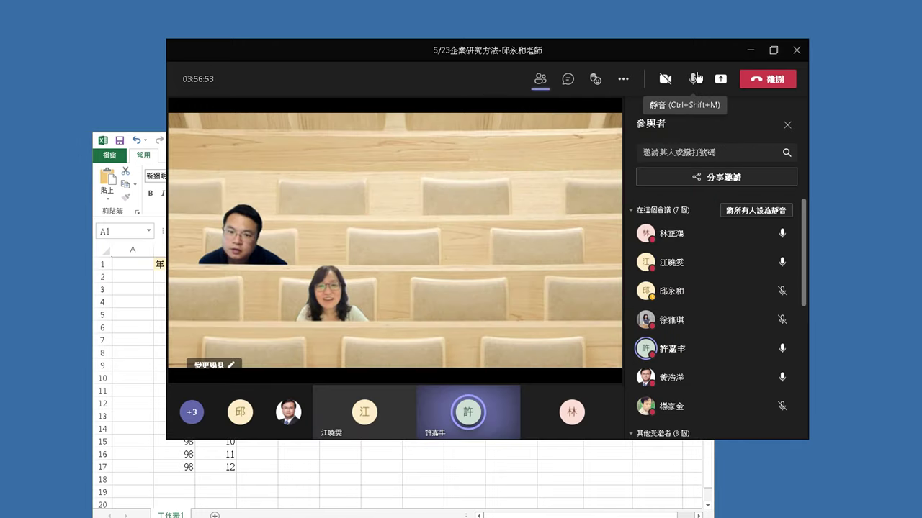
left_click_drag(688, 42, 780, 12)
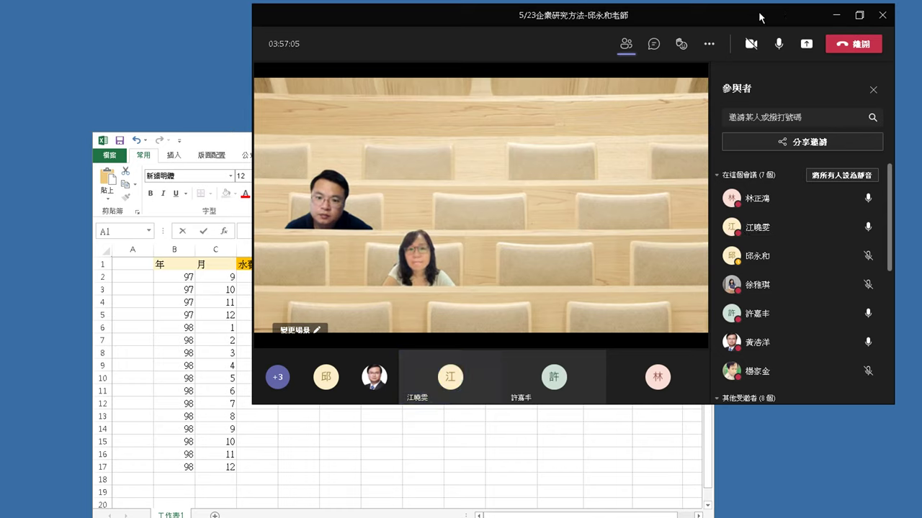
mouse_move(762, 41)
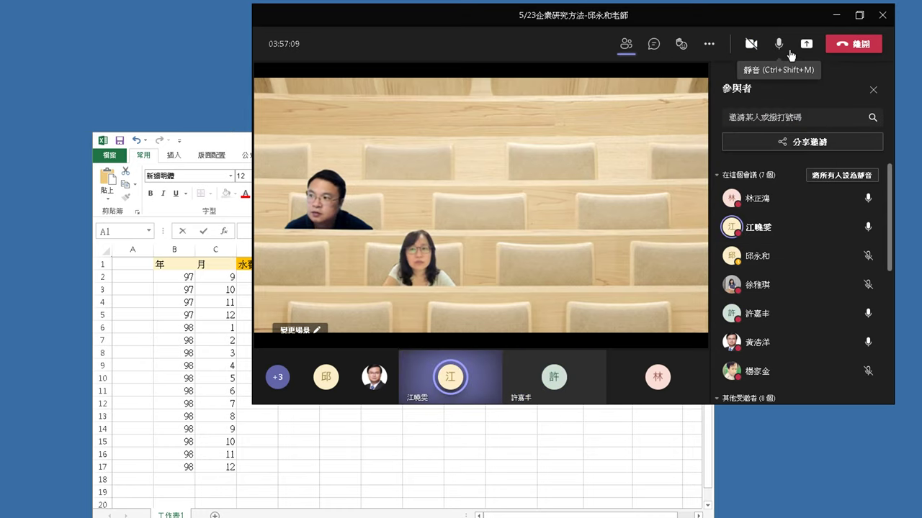
Step: Return to the Excel workbook and enter the header 館別 in cell A1
left_click(139, 263)
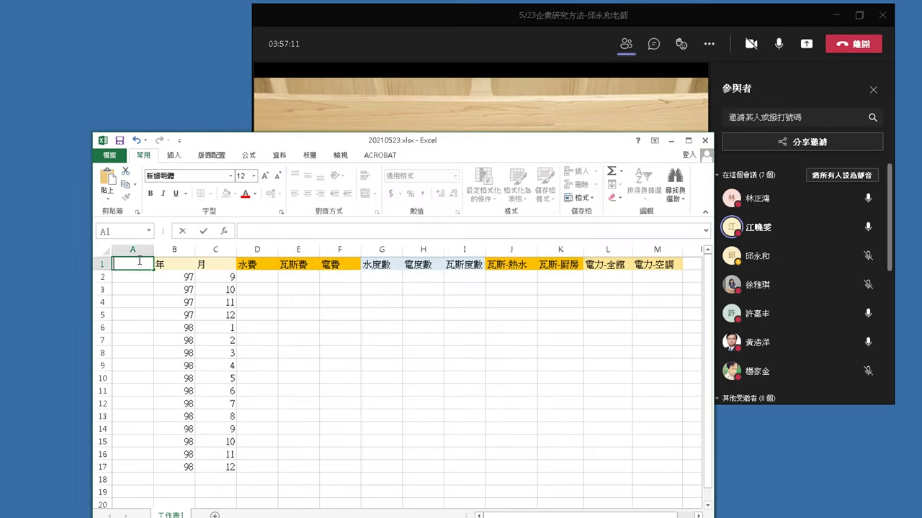
type("館別")
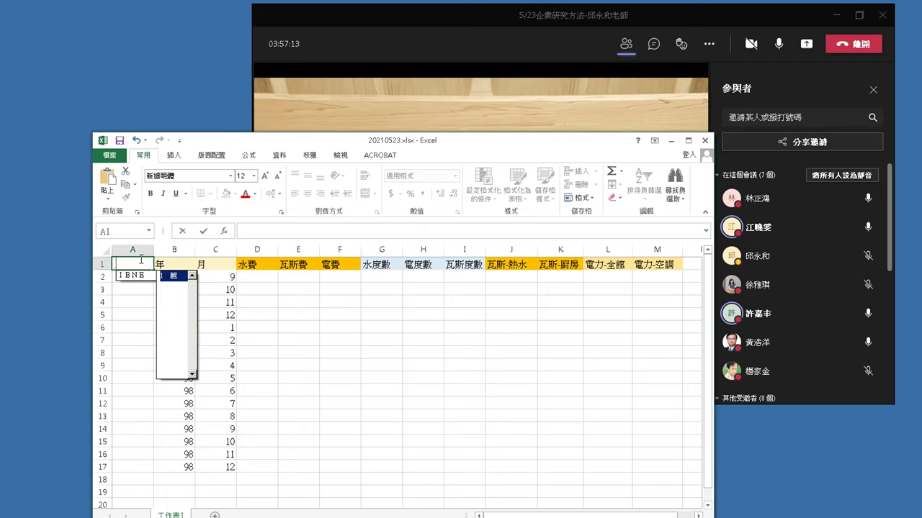
key("Escape")
key("Return")
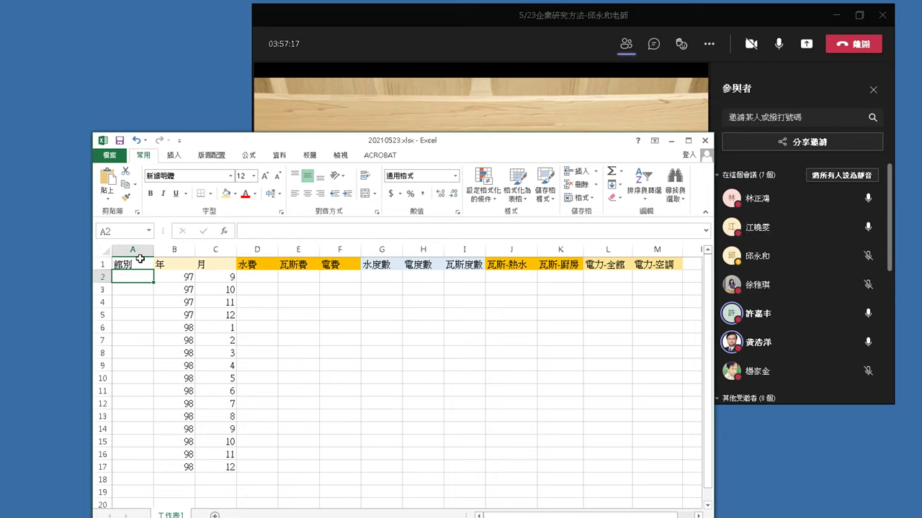
Step: Enter 花園 in cell A2 under the 館別 header
left_click(432, 43)
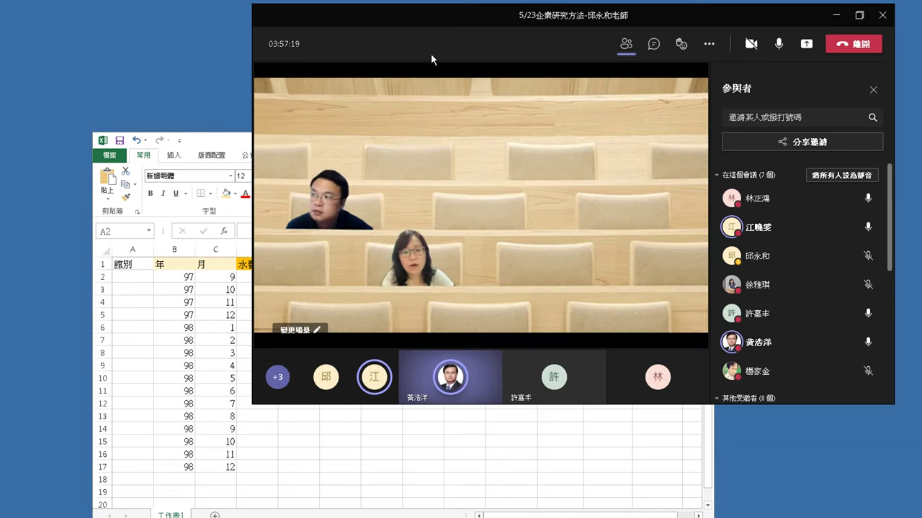
left_click(153, 278)
left_click(136, 264)
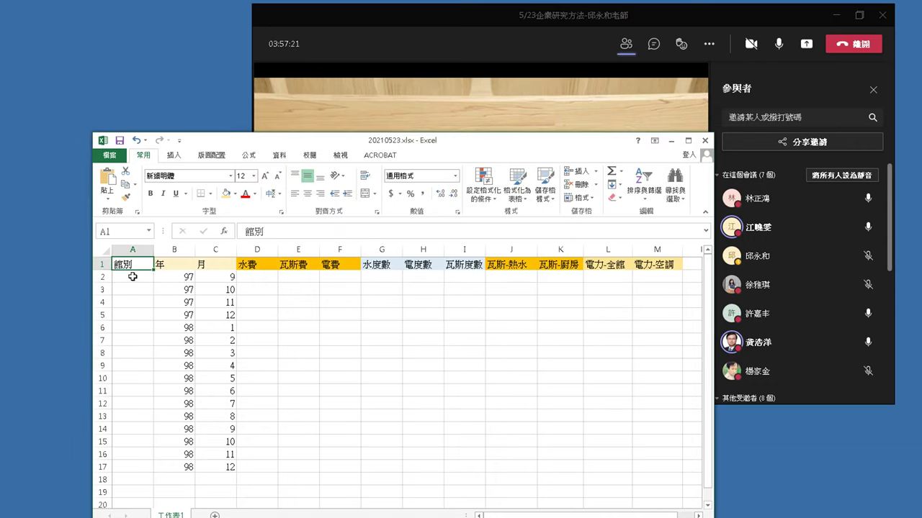
left_click(133, 276)
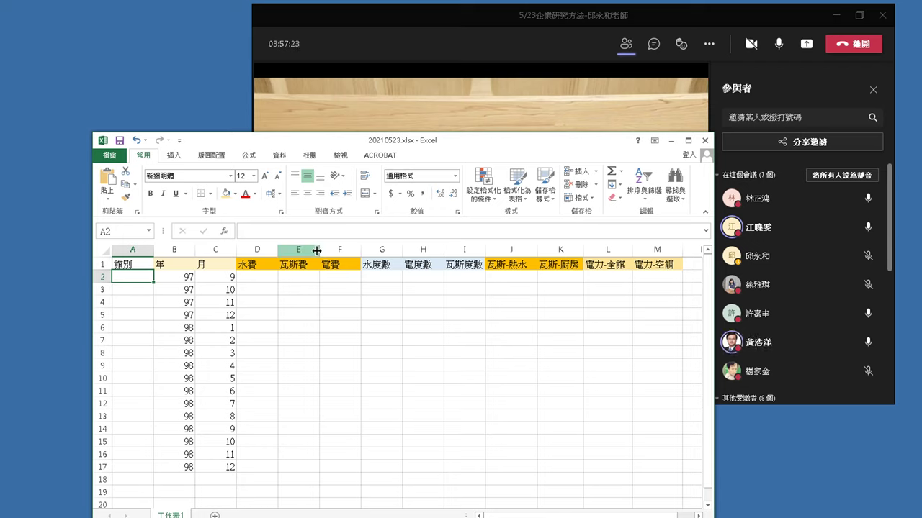
type("f")
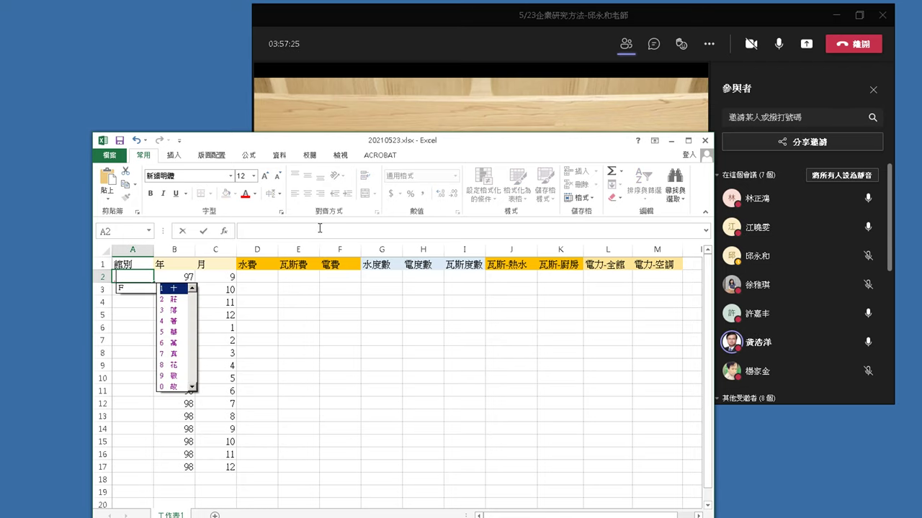
type("花園")
key("Return")
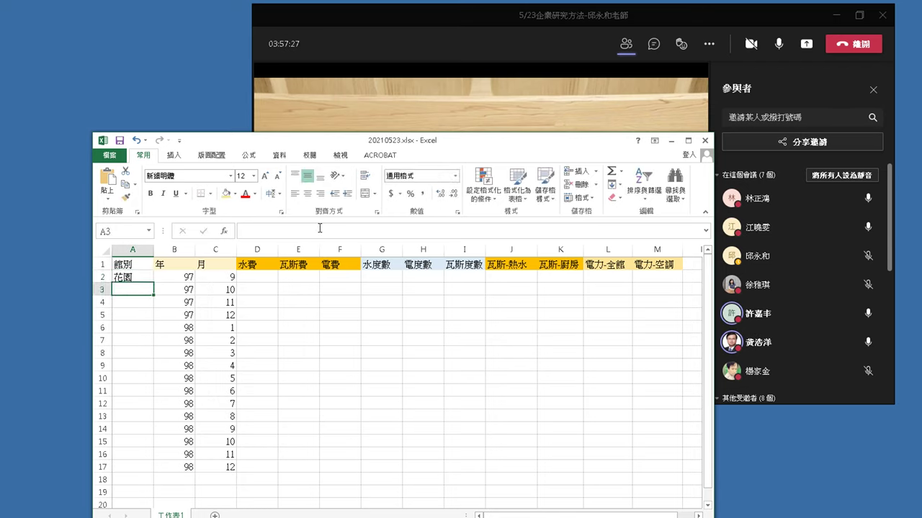
Step: Fill the header cells 館別, 年 and 月 (A1:C1) with a light orange background
left_click(150, 263)
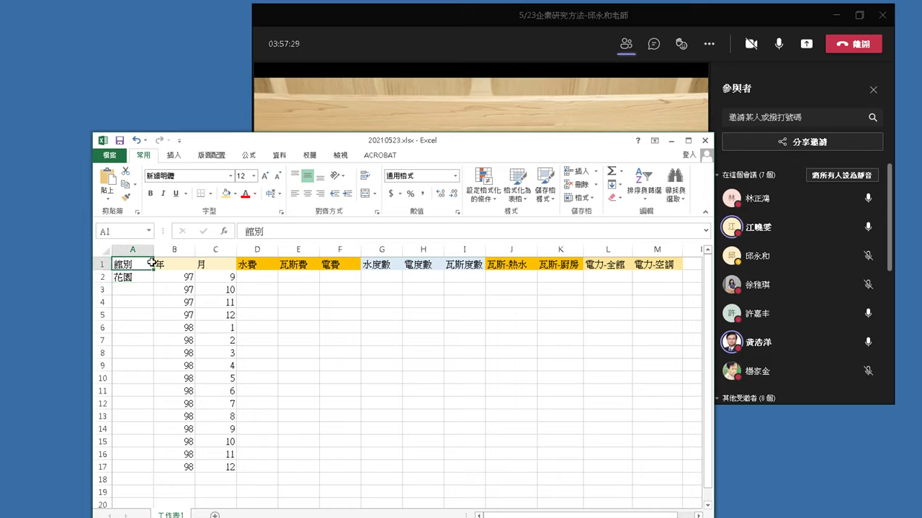
left_click(227, 196)
left_click_drag(296, 326, 298, 315)
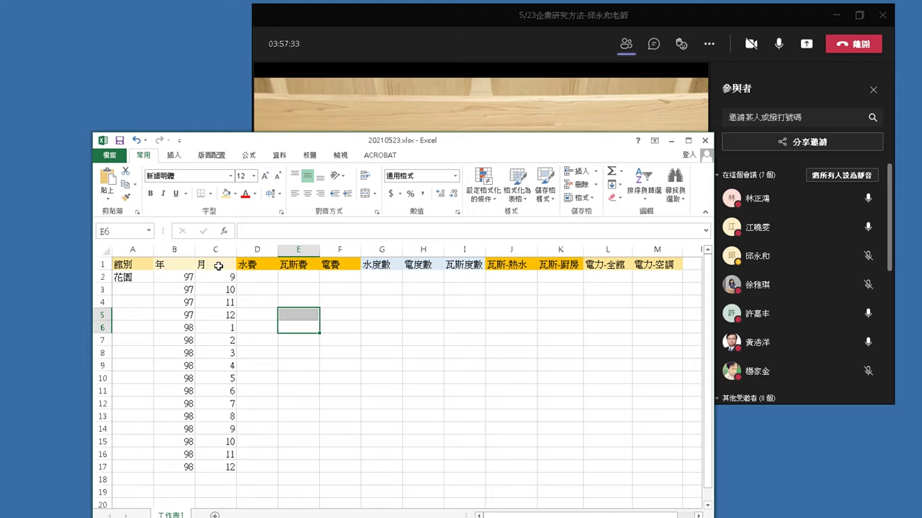
left_click_drag(214, 266, 123, 264)
left_click(238, 197)
left_click(274, 232)
left_click(504, 429)
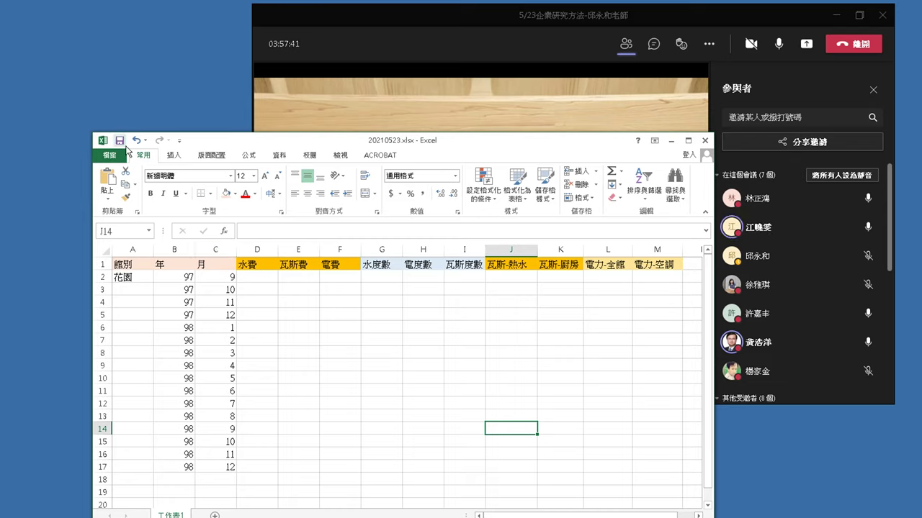
left_click(468, 376)
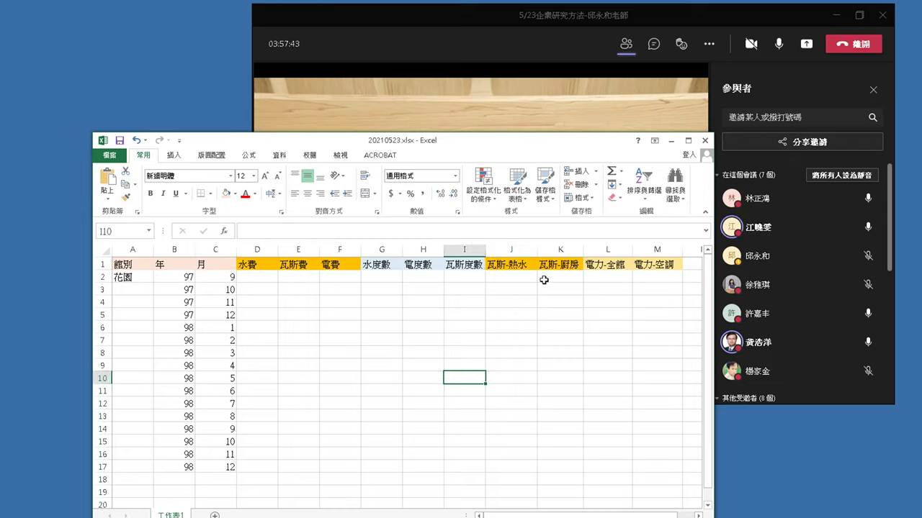
left_click_drag(673, 264, 155, 263)
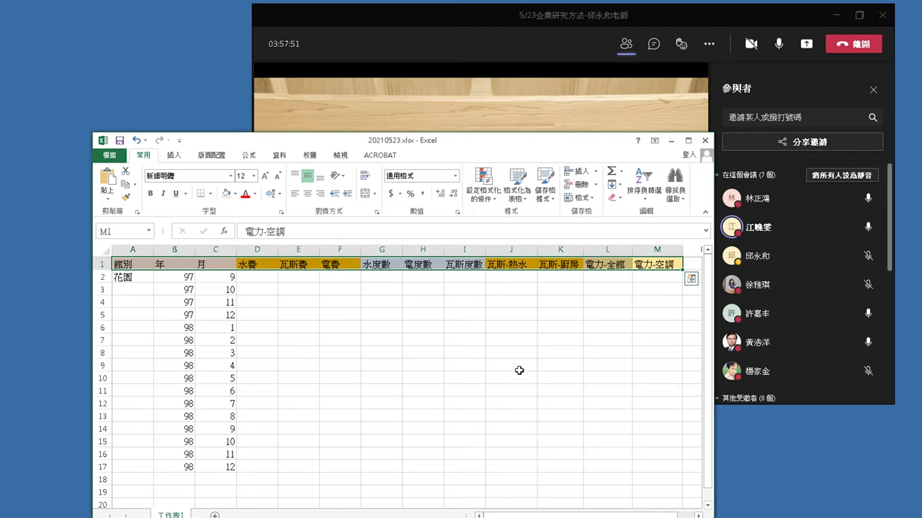
left_click(253, 176)
Step: Bring the Excel workbook back in front of the meeting and move its window up so the whole window fits on screen
left_click(490, 42)
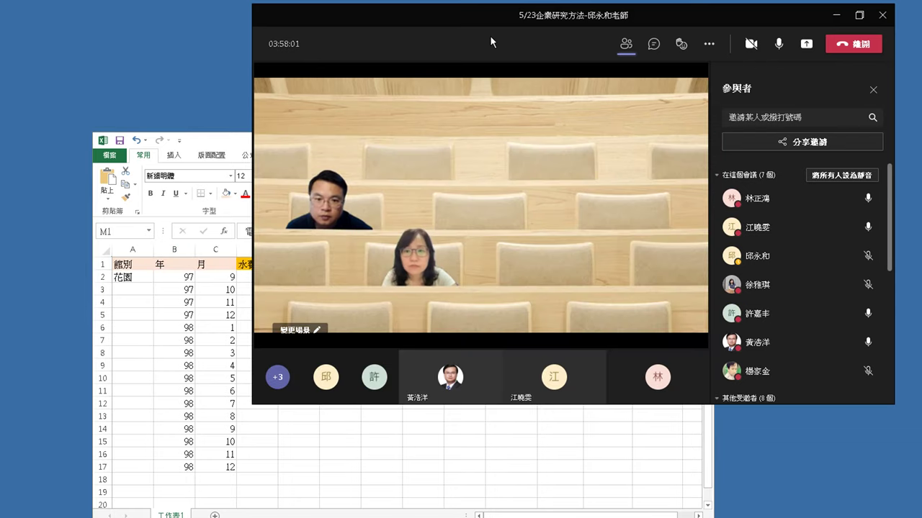
left_click(499, 470)
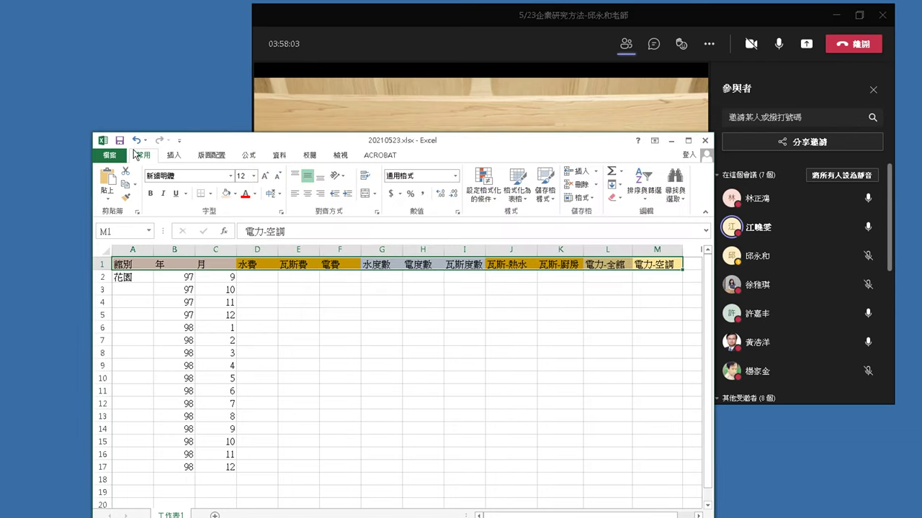
left_click_drag(336, 147, 316, 98)
left_click(459, 381)
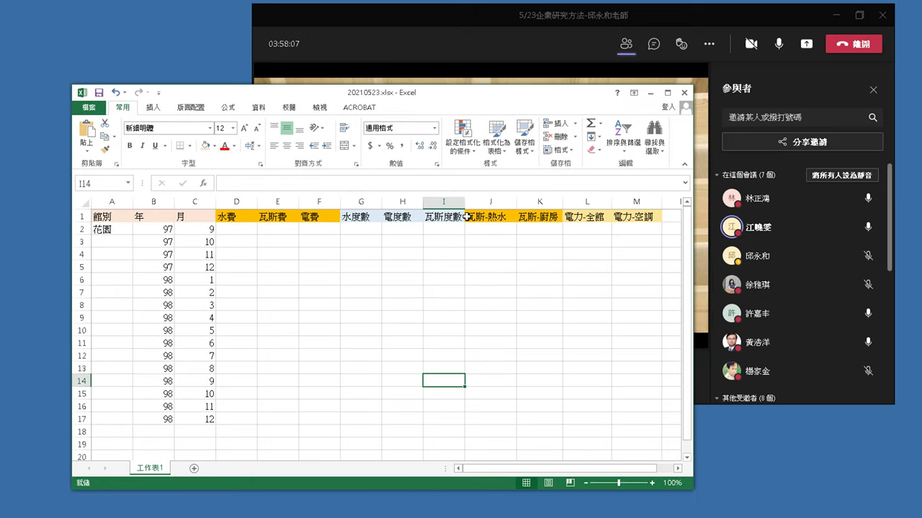
left_click(480, 289)
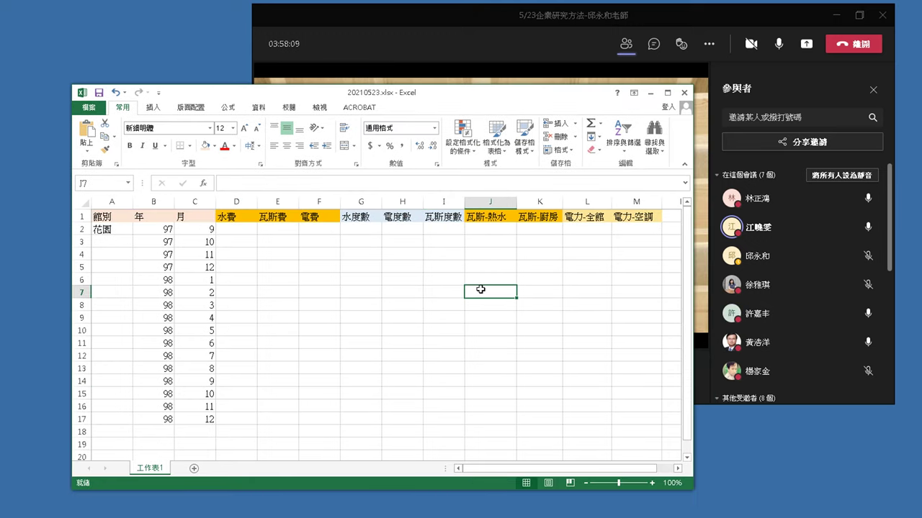
Step: Try appending the suffix "_錢" to the 水費 header in cell D1
double_click(239, 216)
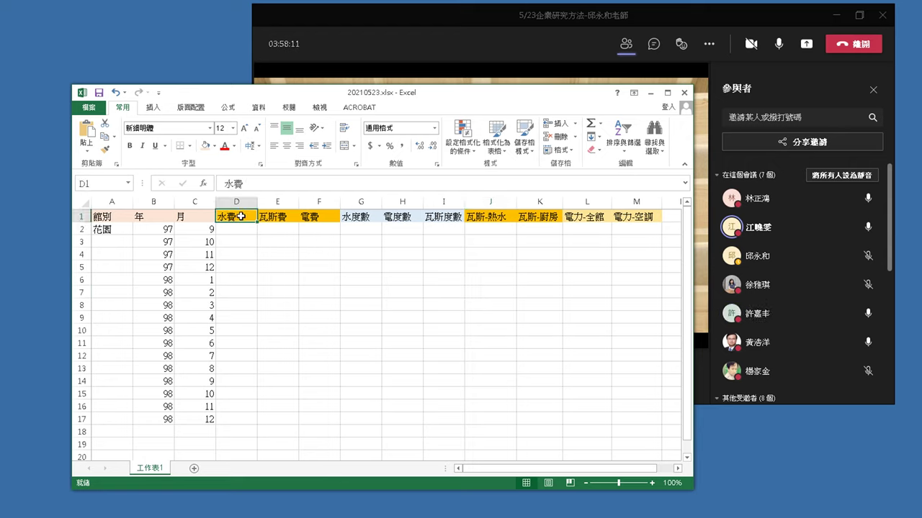
type("_")
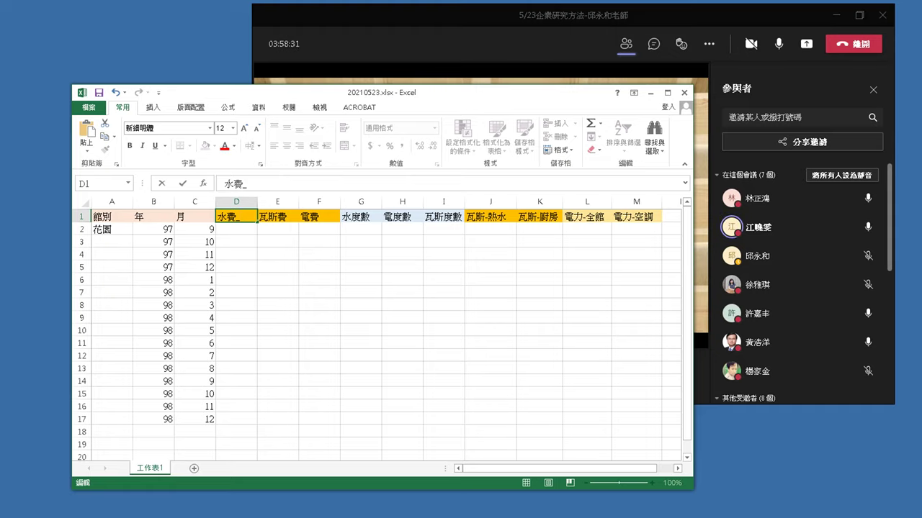
type("錢")
key("Escape")
left_click(286, 219)
Step: Replace the trailing underscore in cell D1 with the unit so the header reads 水費/元
double_click(248, 222)
key("BackSpace")
key("BackSpace")
type("$")
key("BackSpace")
key("Down")
key("Escape")
type("/元")
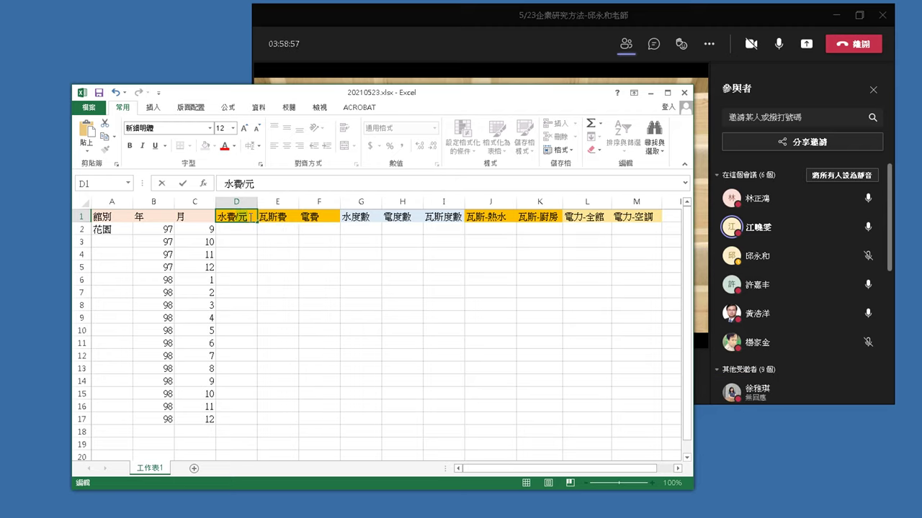
Step: Append the unit "/元" to the 瓦斯費 and 電費 headers in cells E1 and F1
double_click(280, 218)
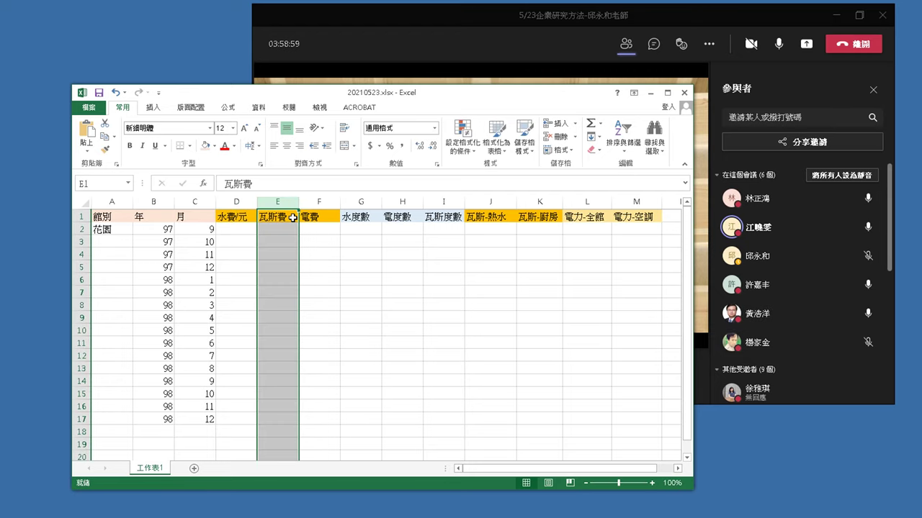
type("/元")
left_click(325, 216)
double_click(325, 216)
type("/元")
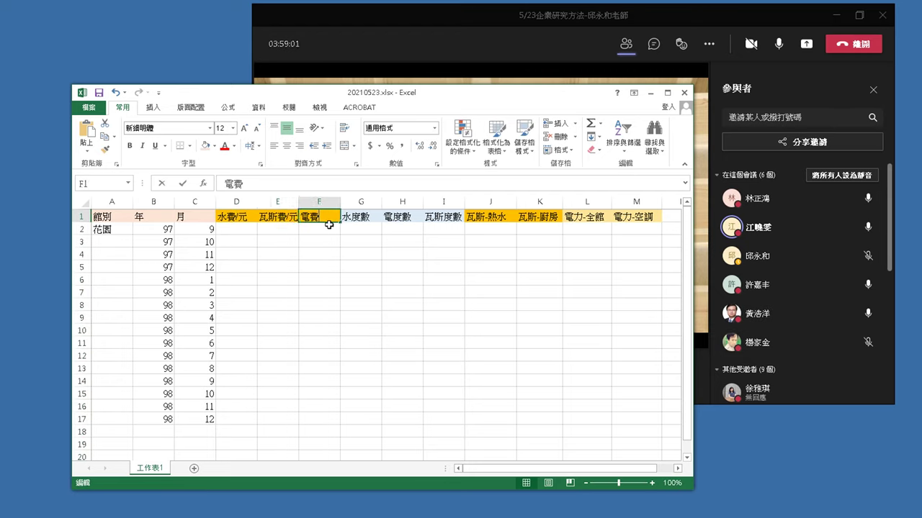
key("Return")
key("Return")
key("Return")
Step: Append the unit "/C" to the 水度數 header in cell G1
double_click(370, 216)
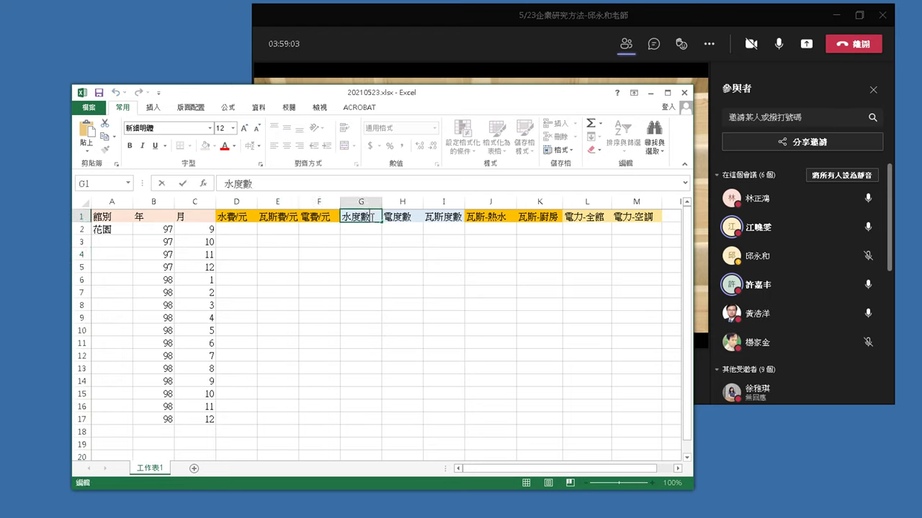
type("/")
key("Return")
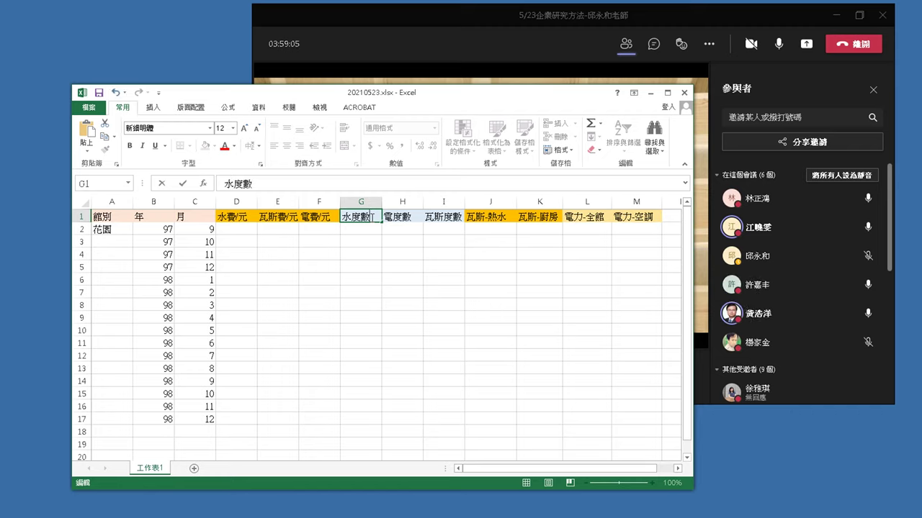
type("\\")
key("BackSpace")
key("BackSpace")
type("/C")
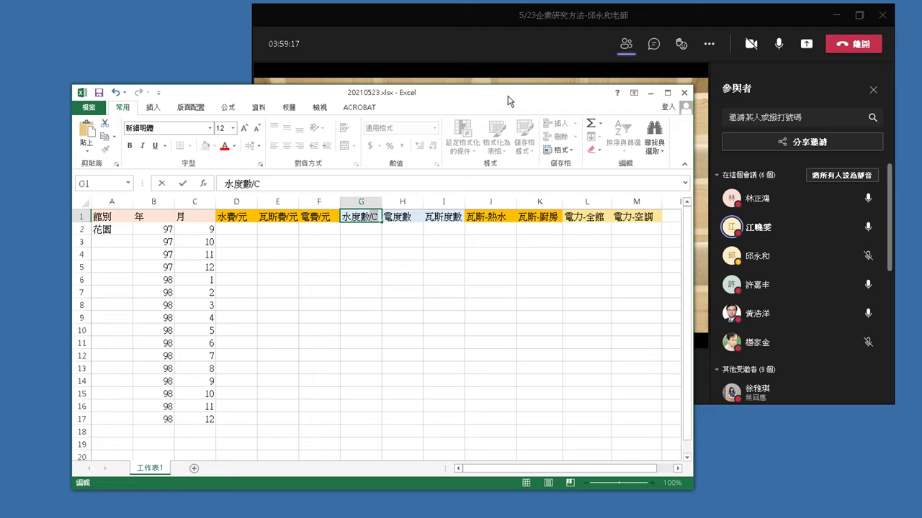
Step: Leave the online meeting and bring the Excel workbook back in front of the meeting window
left_click_drag(558, 95, 605, 200)
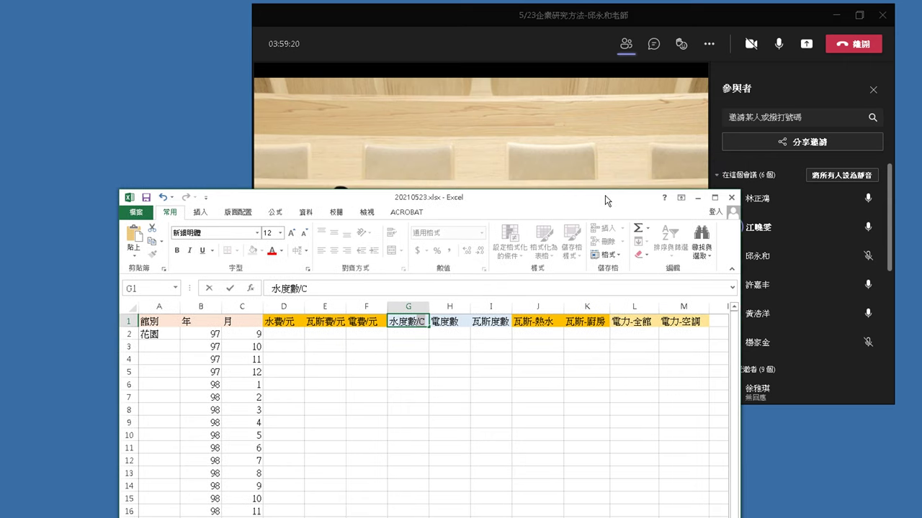
left_click(767, 45)
left_click(841, 43)
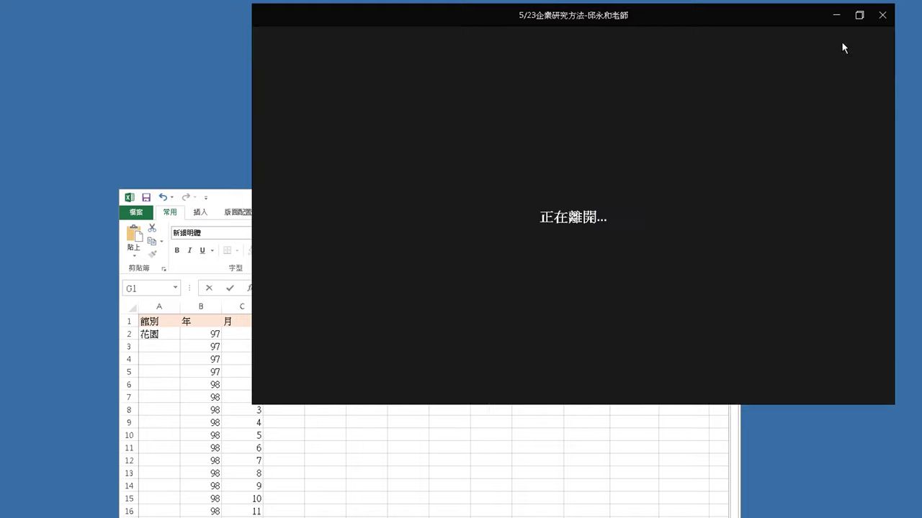
left_click(562, 418)
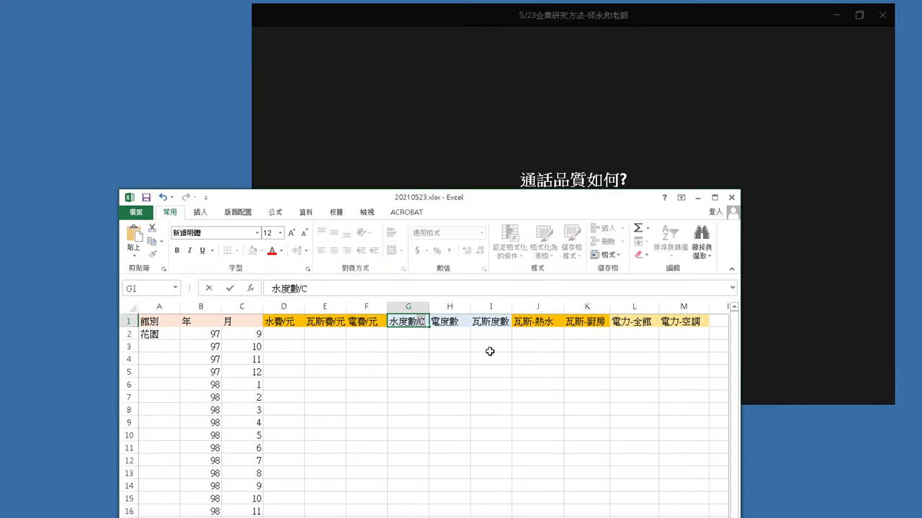
Step: Append the unit "/C" to the 電度數 header in cell H1
left_click(462, 321)
double_click(462, 322)
type("/C")
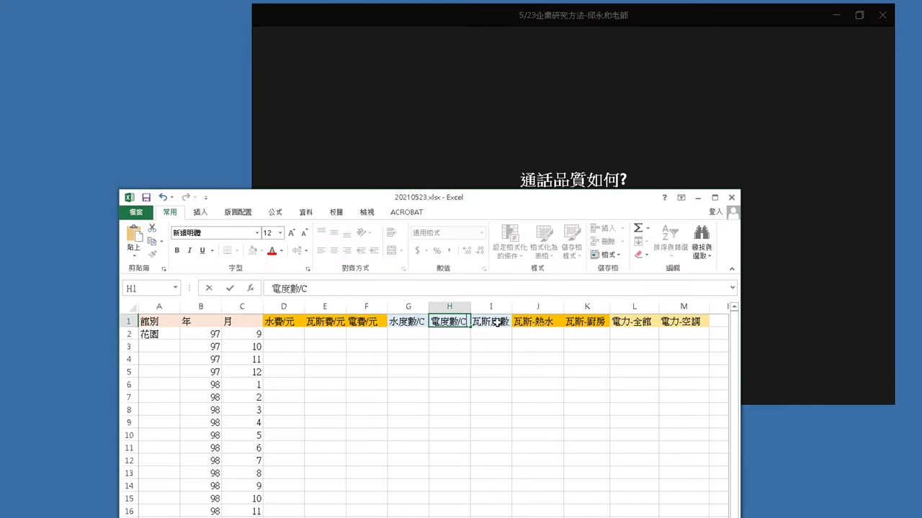
left_click(490, 324)
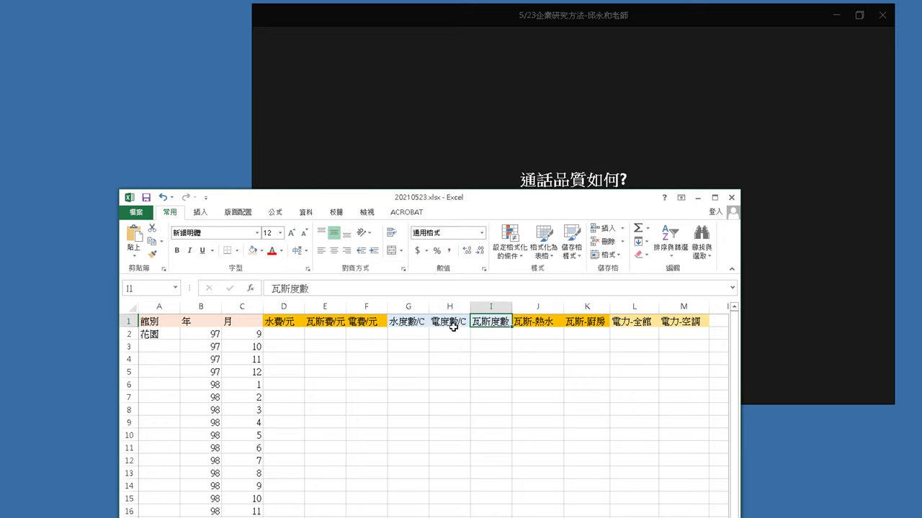
double_click(448, 322)
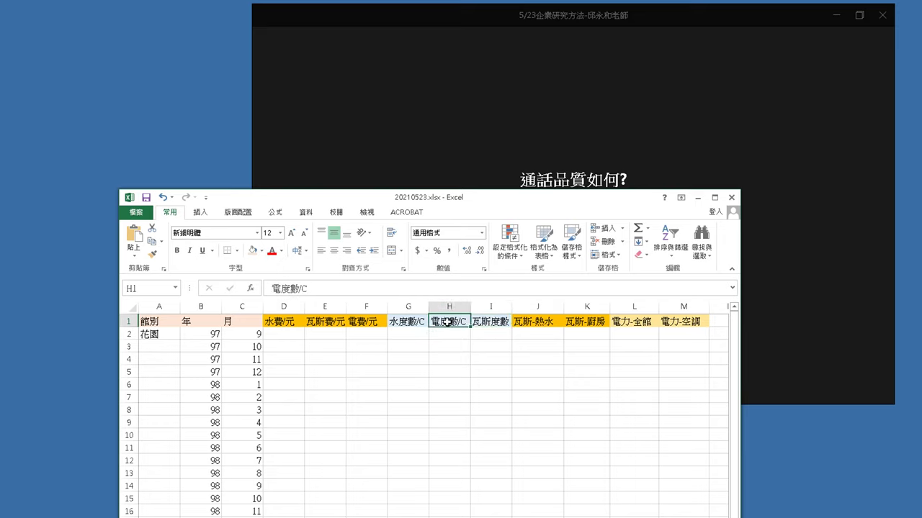
left_click(475, 325)
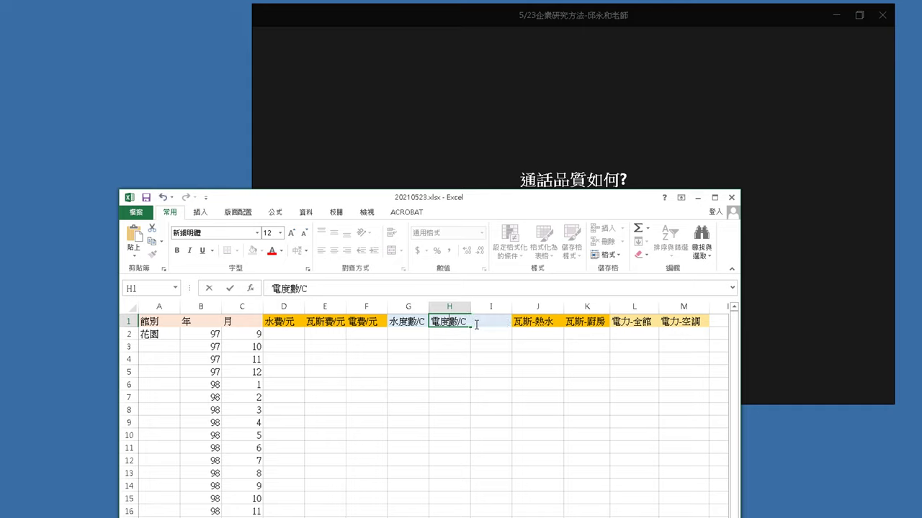
type("度")
key("BackSpace")
Step: Widen column I slightly and append the unit "/C" to the 瓦斯度數 header in cell I1
left_click(566, 407)
left_click_drag(512, 306, 521, 306)
double_click(509, 322)
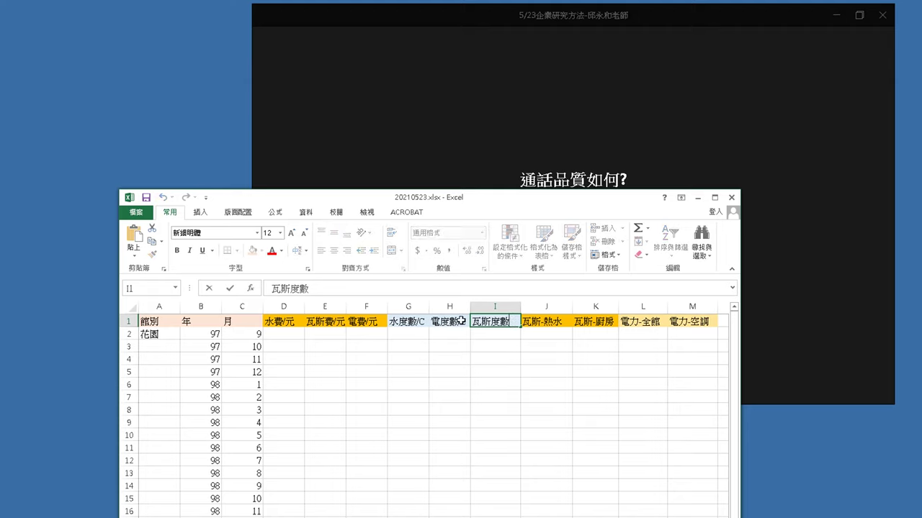
left_click(460, 322)
right_click(472, 326)
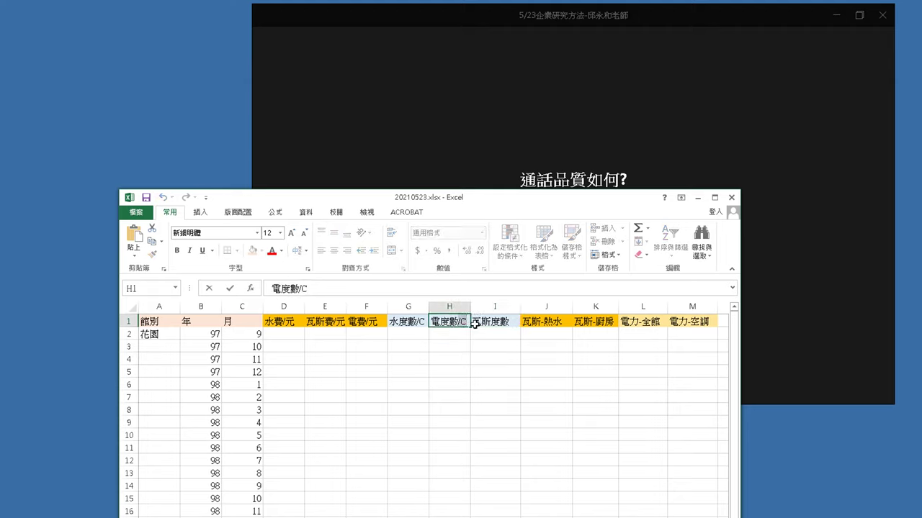
left_click(497, 322)
double_click(504, 322)
type("/C")
left_click(519, 355)
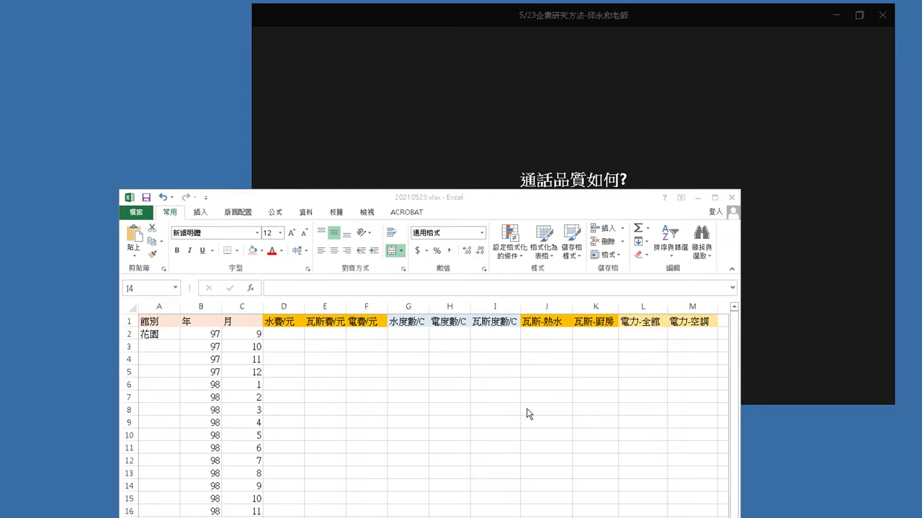
Step: Append the unit "/C" to the 瓦斯-熱水 header in cell J1
left_click(561, 321)
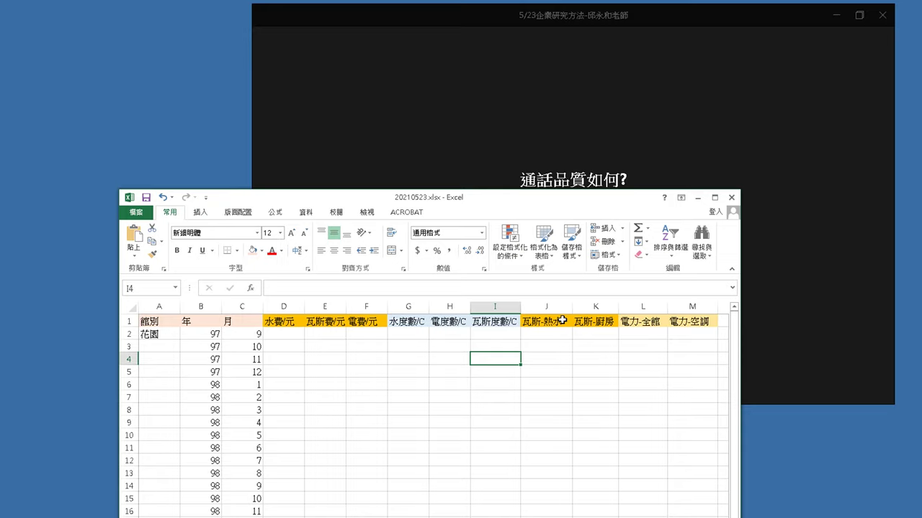
double_click(562, 322)
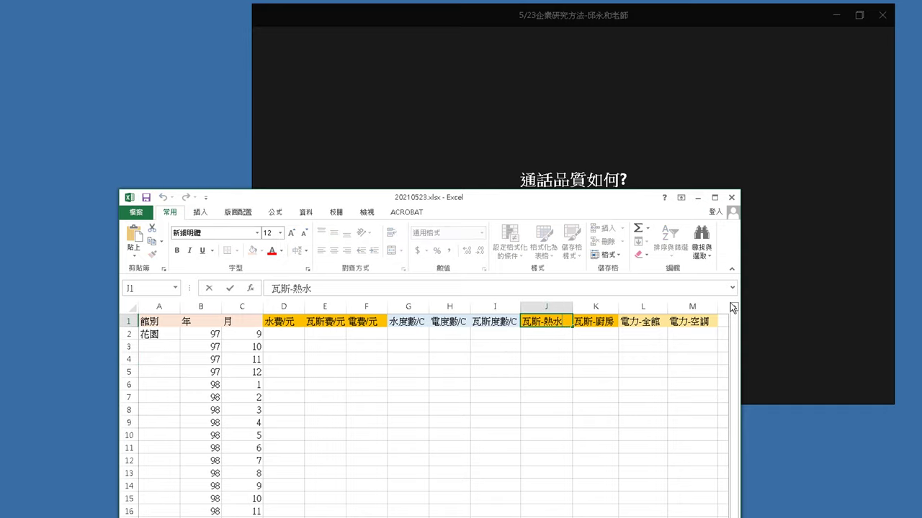
key("Down")
key("Return")
type("c")
type("C")
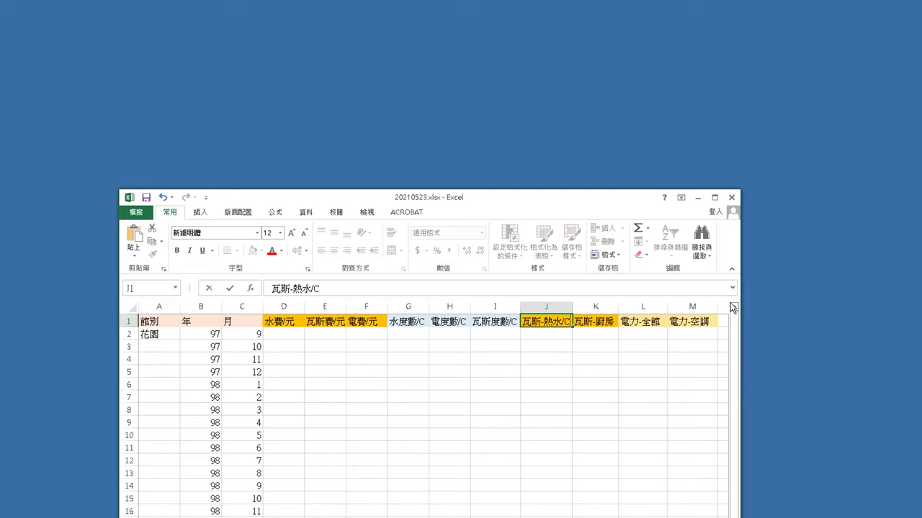
Step: Widen columns J to M, and move up and enlarge the Excel window so the whole table fits
left_click(678, 370)
left_click_drag(573, 306, 582, 305)
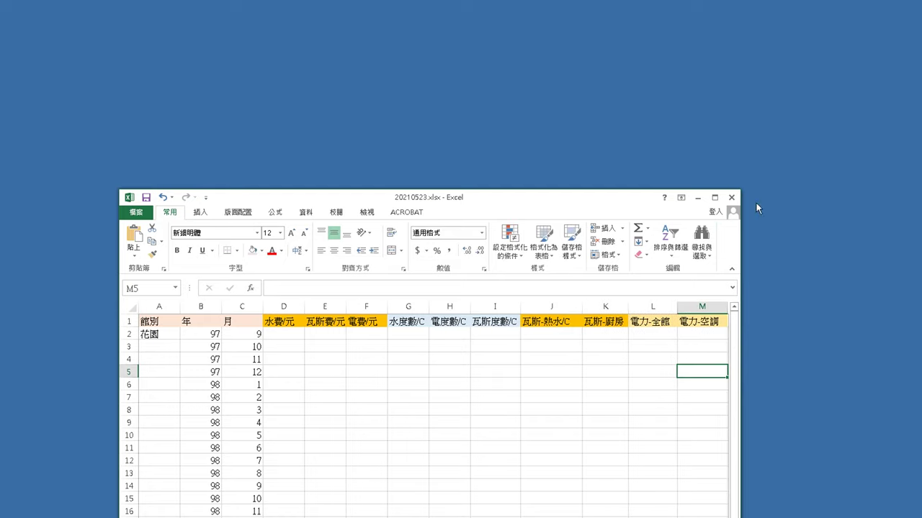
left_click_drag(597, 197, 550, 69)
left_click_drag(695, 123, 812, 131)
left_click_drag(581, 179, 724, 179)
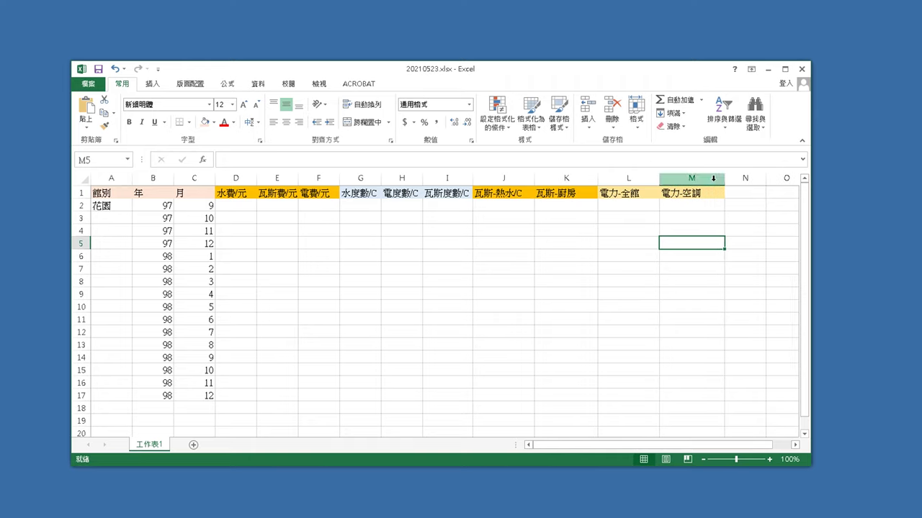
Step: Append the unit "/C" to the 瓦斯-廚房, 電力-全館 and 電力-空調 headers in cells K1 to M1
double_click(520, 195)
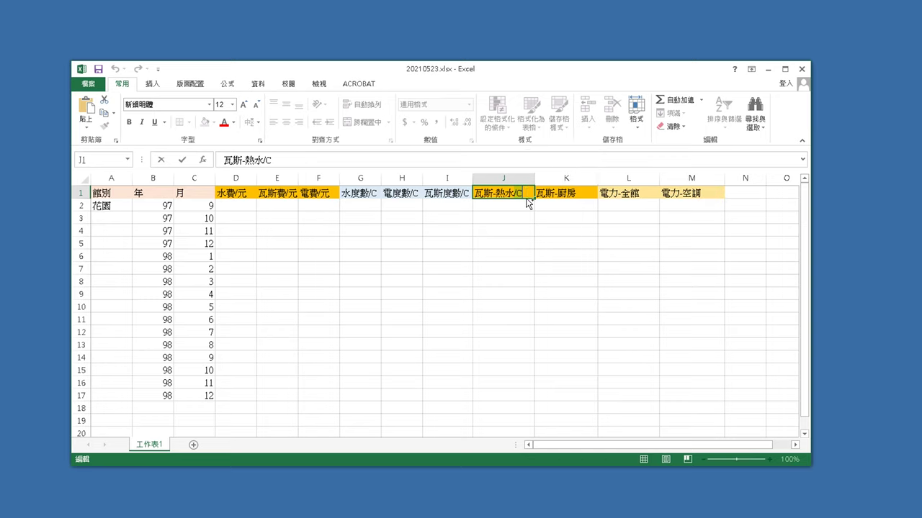
double_click(582, 194)
type("/C")
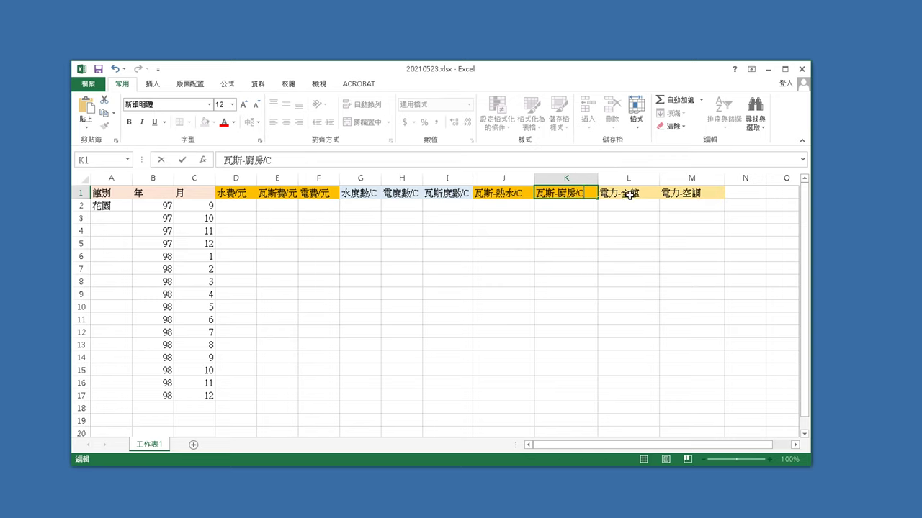
double_click(640, 193)
type("/C")
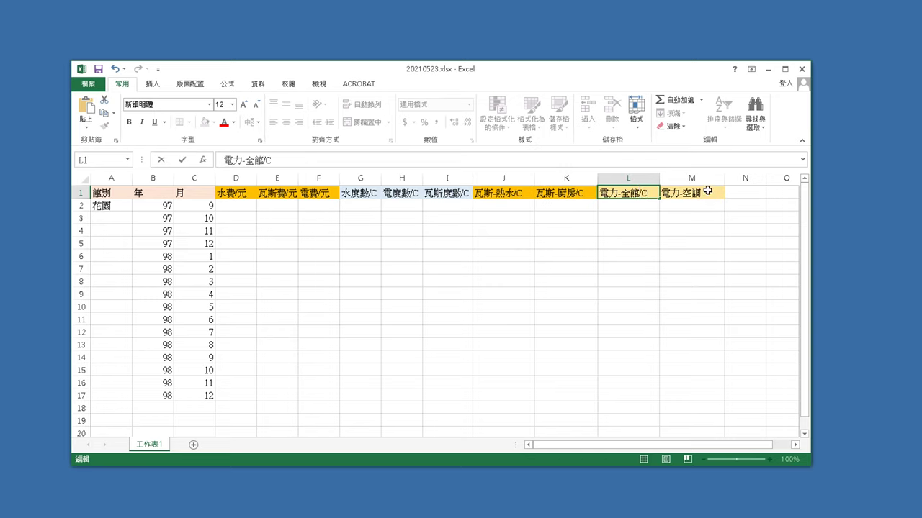
double_click(707, 192)
type("/C")
left_click(688, 285)
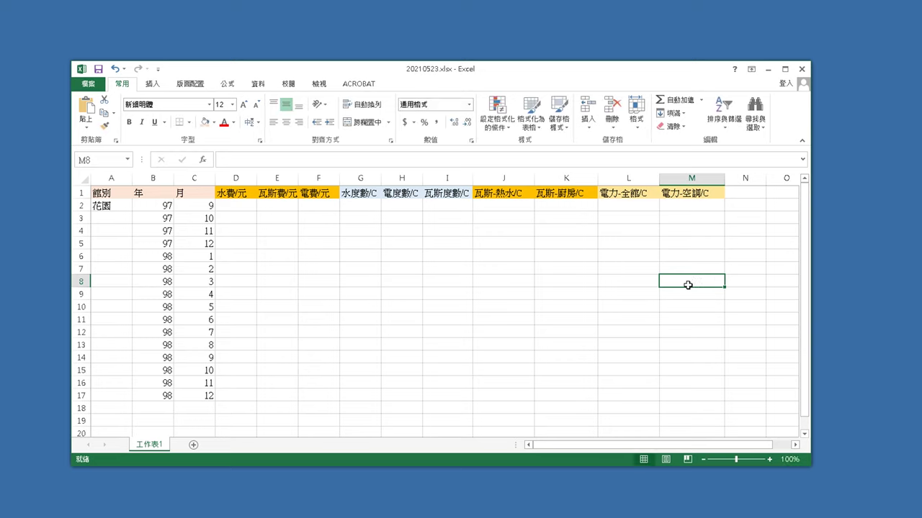
left_click_drag(227, 178, 328, 178)
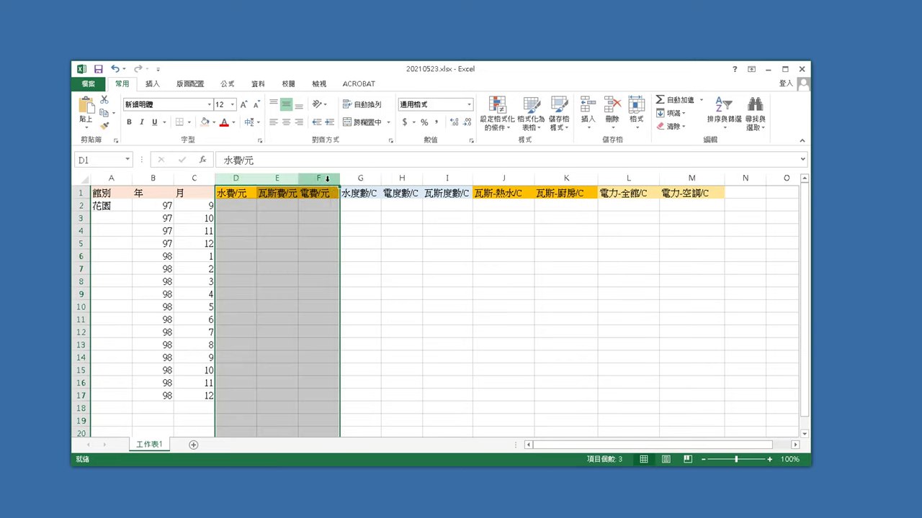
right_click(328, 179)
left_click(586, 283)
left_click(579, 294)
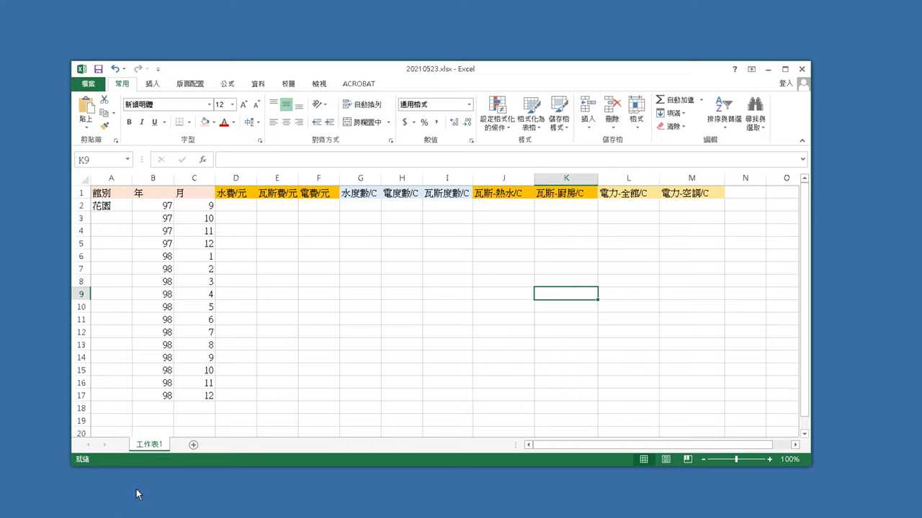
Step: Maximize the Excel window and apply outline and inside borders to the header row A1:M1
double_click(286, 69)
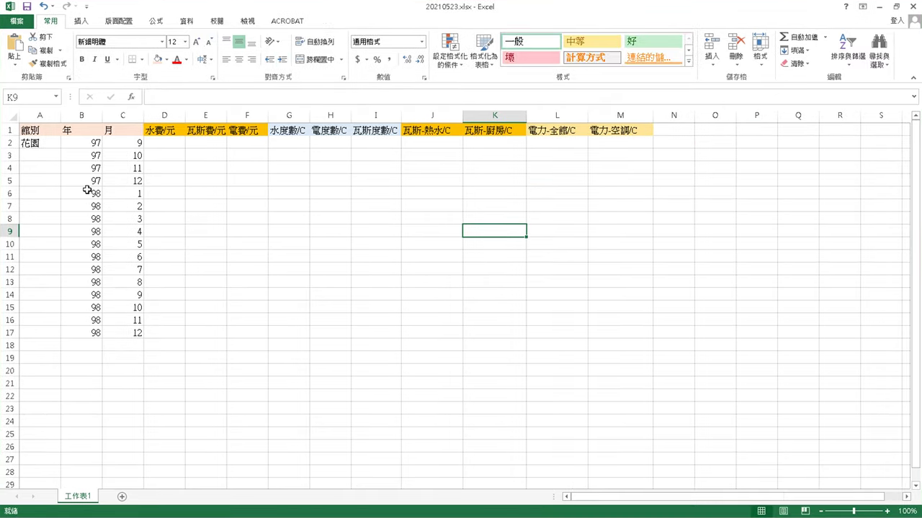
left_click_drag(52, 131, 636, 129)
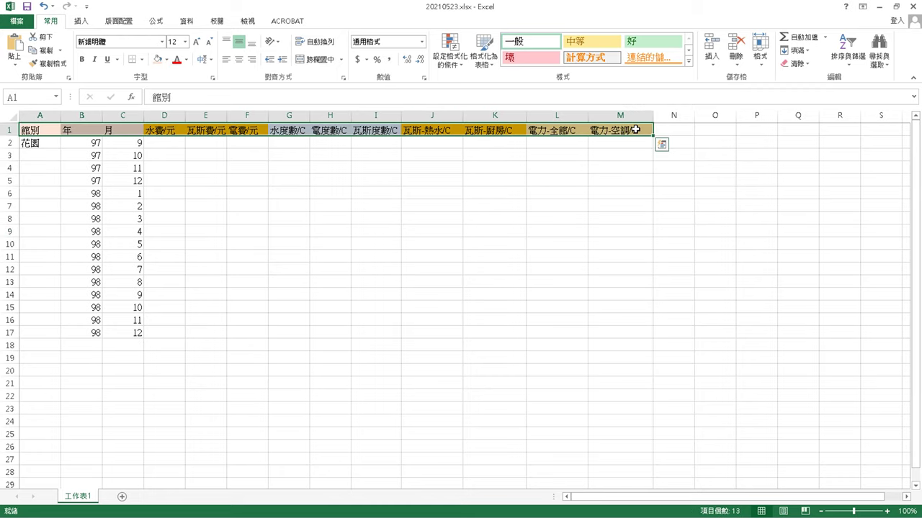
right_click(636, 130)
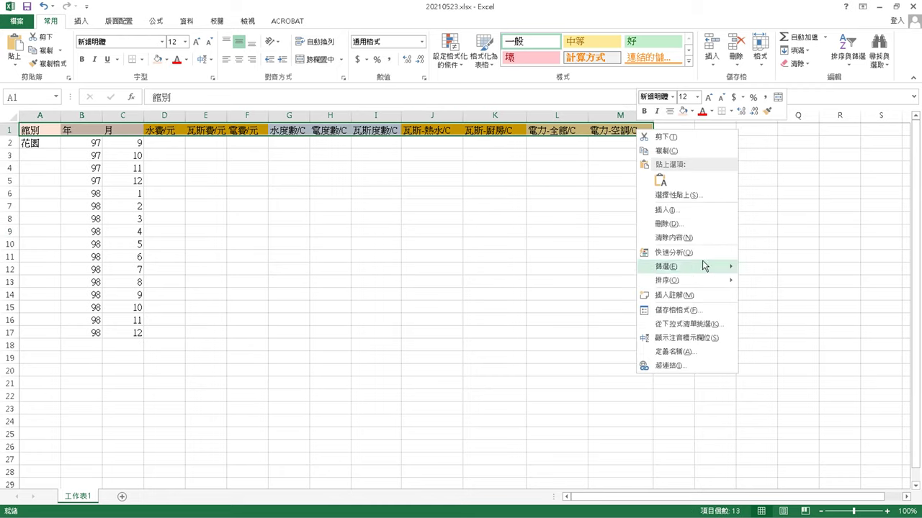
left_click(715, 310)
left_click(681, 174)
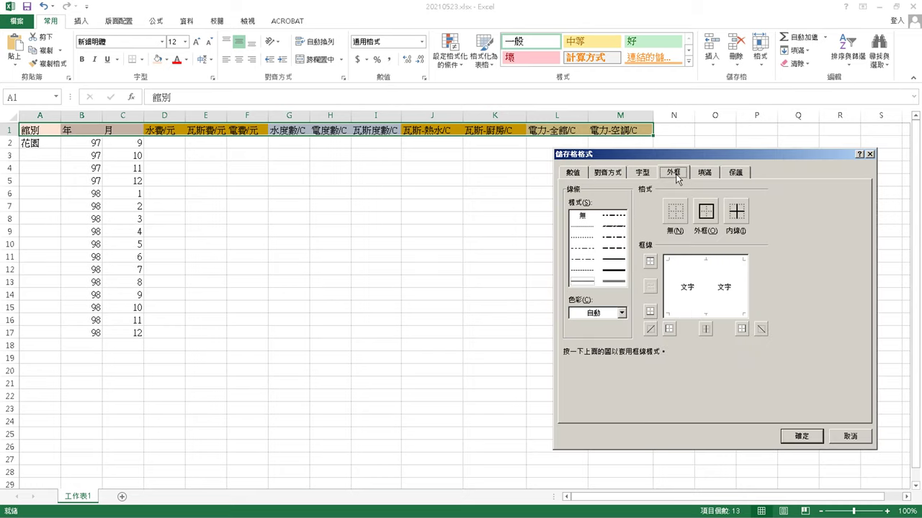
left_click(741, 219)
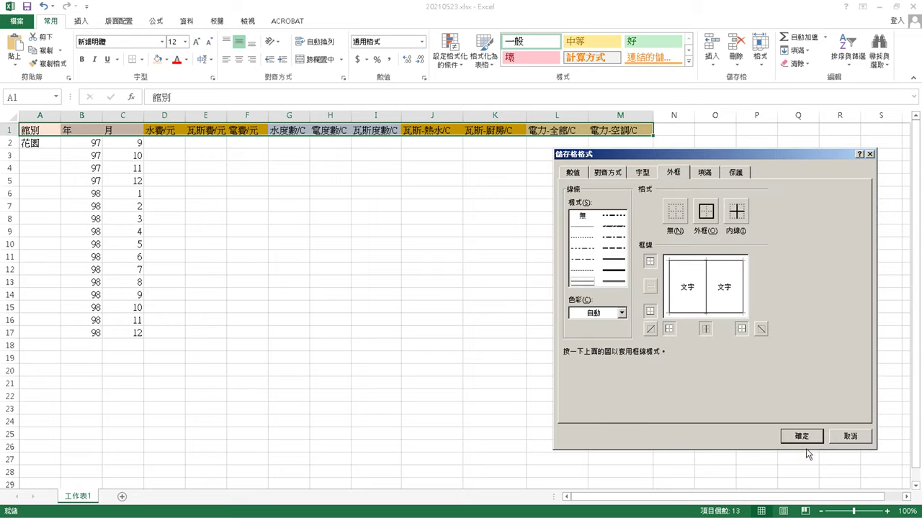
left_click(802, 436)
left_click(673, 418)
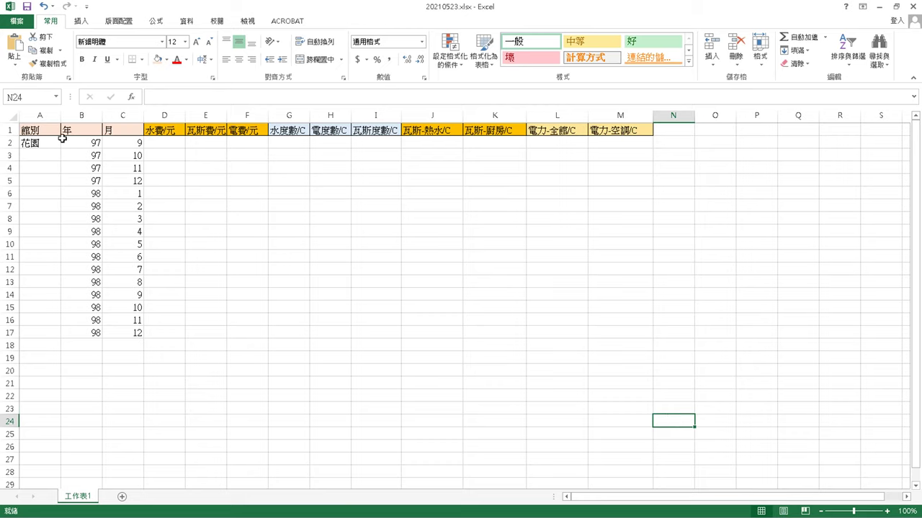
Step: Fill the 館別 value 花園 down from cell A2 to A23
left_click(56, 141)
left_click_drag(60, 149, 43, 413)
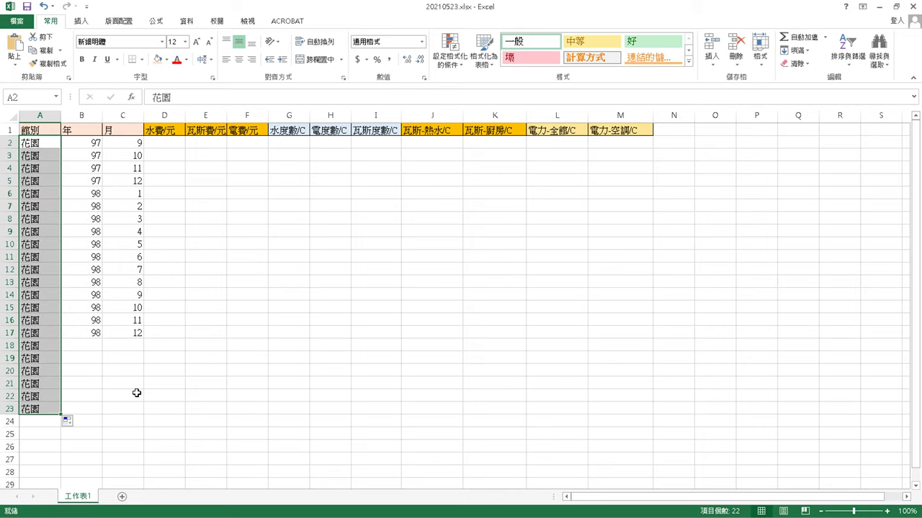
left_click(136, 393)
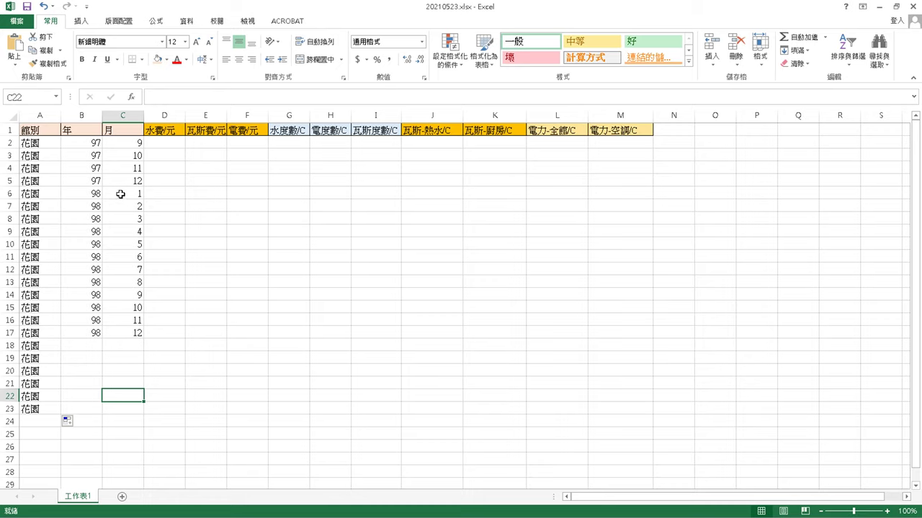
Step: Copy the months 1 to 12 in C6:C17 and paste them three times consecutively, filling C18 to C53
left_click_drag(132, 198, 126, 331)
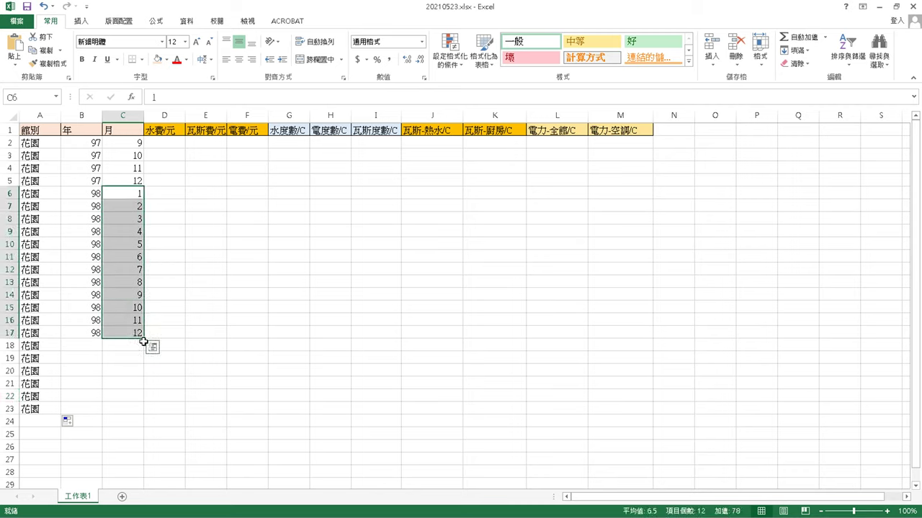
key("ctrl+c")
left_click(131, 347)
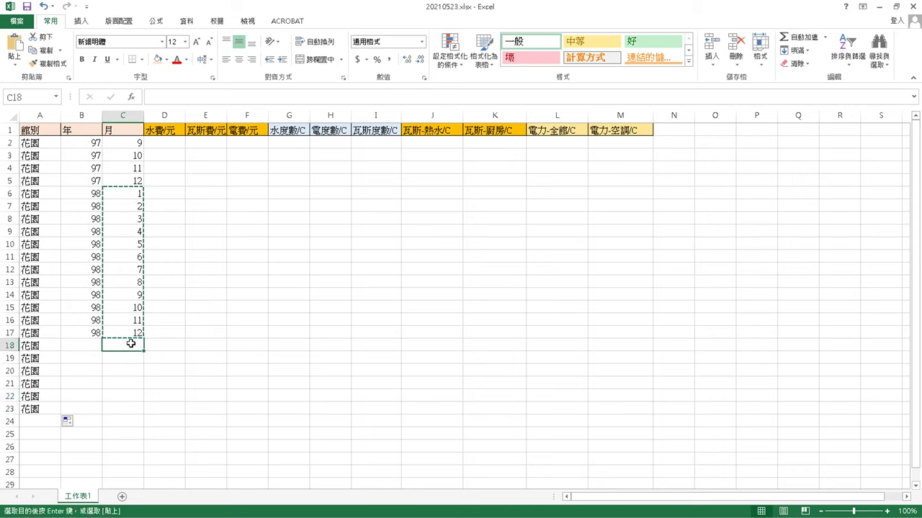
key("ctrl+v")
scroll(161, 374, "down", 6)
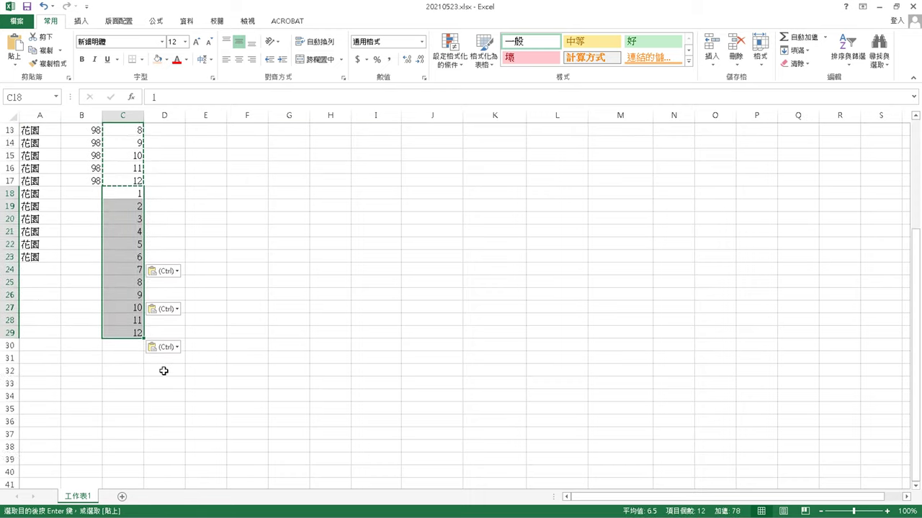
left_click(126, 271)
key("ctrl+v")
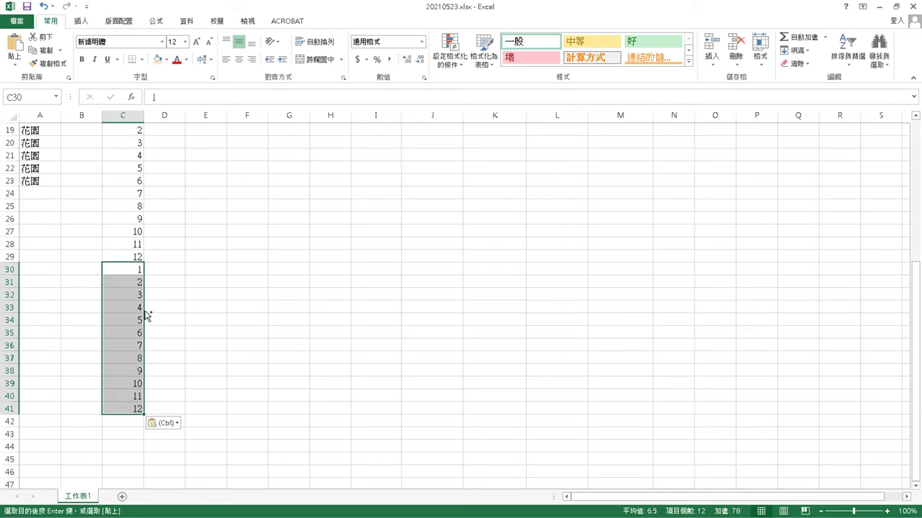
left_click(127, 420)
key("ctrl+v")
Step: Paste the copied months 1 to 12 three more times consecutively, filling C54 to C89
scroll(170, 421, "down", 1)
scroll(170, 421, "down", 5)
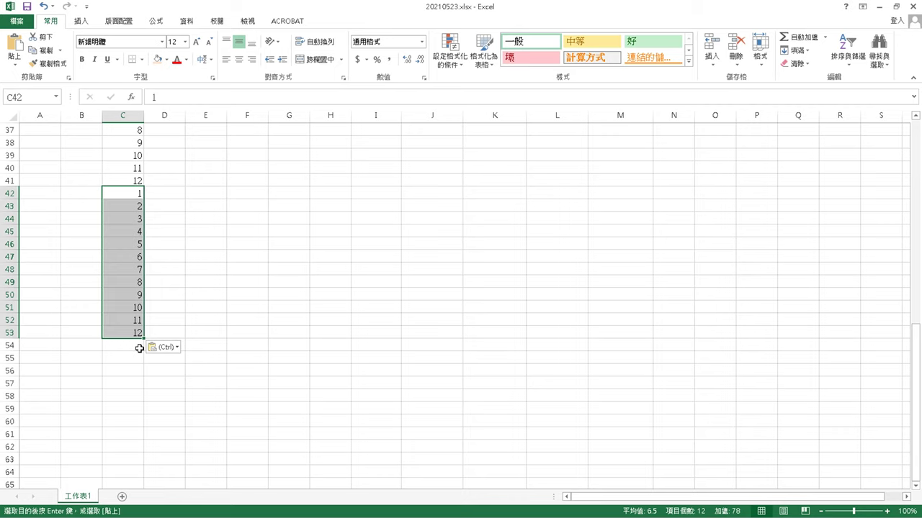
left_click(139, 348)
key("ctrl+v")
scroll(151, 410, "down", 4)
left_click(132, 347)
key("ctrl+v")
scroll(150, 407, "down", 4)
left_click(119, 347)
key("ctrl+v")
Step: Paste the copied months 1 to 12 at C90, C102 and C114, extending the 月 column to row 125
scroll(139, 427, "down", 4)
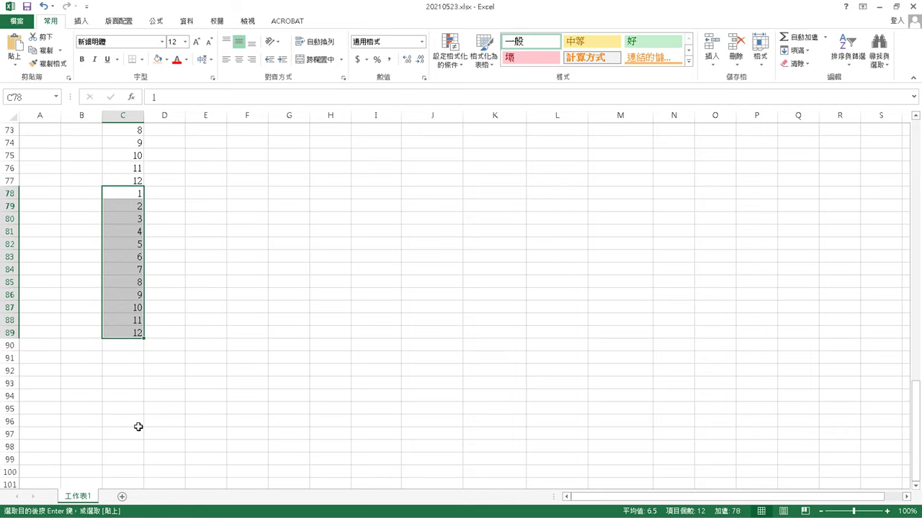
left_click(127, 348)
key("ctrl+v")
scroll(139, 401, "down", 4)
left_click(134, 307)
key("ctrl+v")
scroll(142, 401, "down", 4)
left_click(117, 305)
key("ctrl+v")
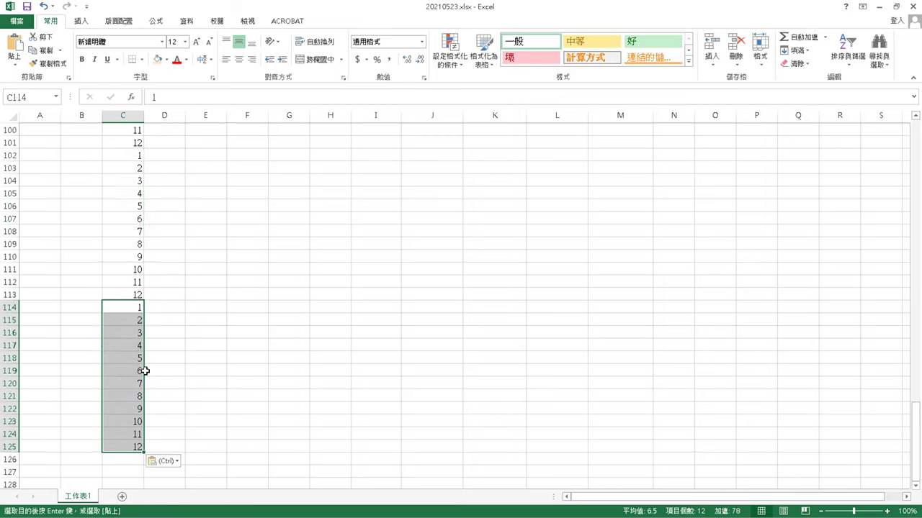
Step: Paste the copied months 1 to 12 at C126, C138 and C150, extending the 月 column to row 161
scroll(147, 368, "down", 4)
left_click(126, 272)
key("ctrl+v")
scroll(125, 315, "down", 4)
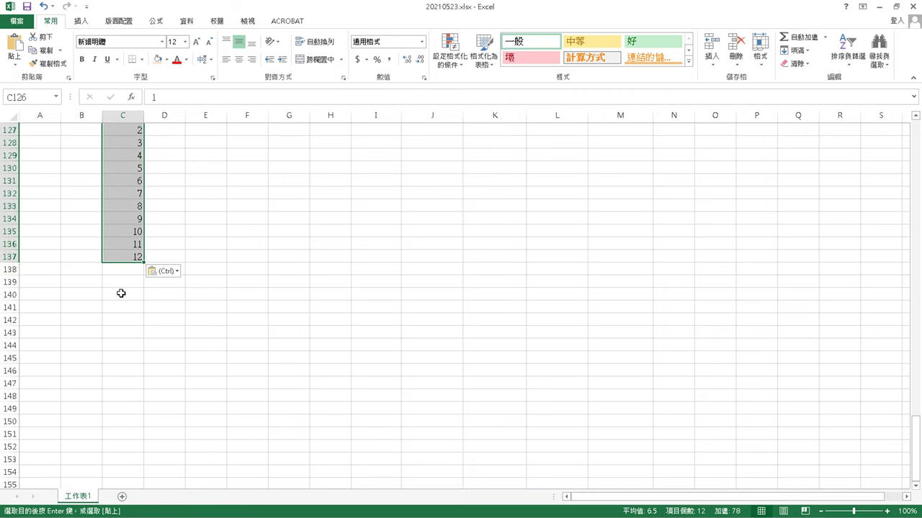
left_click(118, 271)
key("ctrl+v")
scroll(133, 351, "down", 4)
left_click(125, 272)
key("ctrl+v")
Step: Paste the months 1 to 12 at C163 and delete the empty row 162 above the block
scroll(127, 383, "down", 4)
left_click(111, 279)
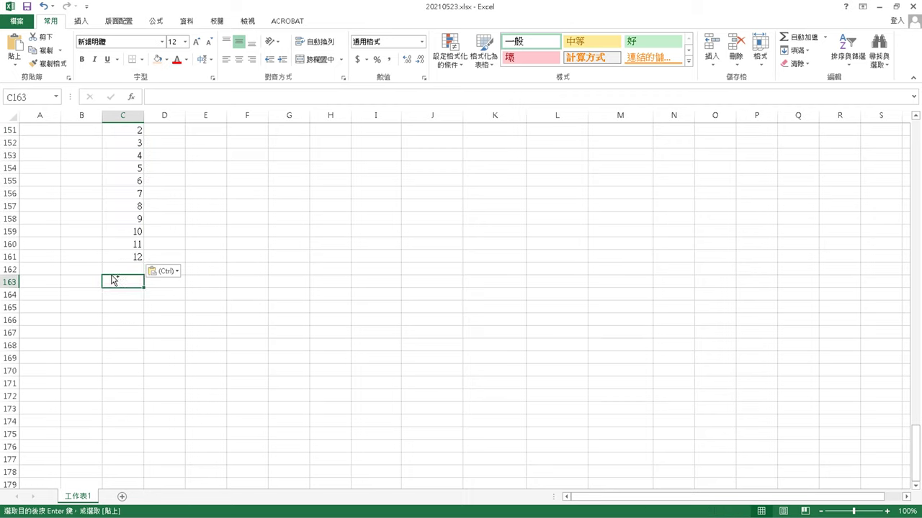
key("ctrl+v")
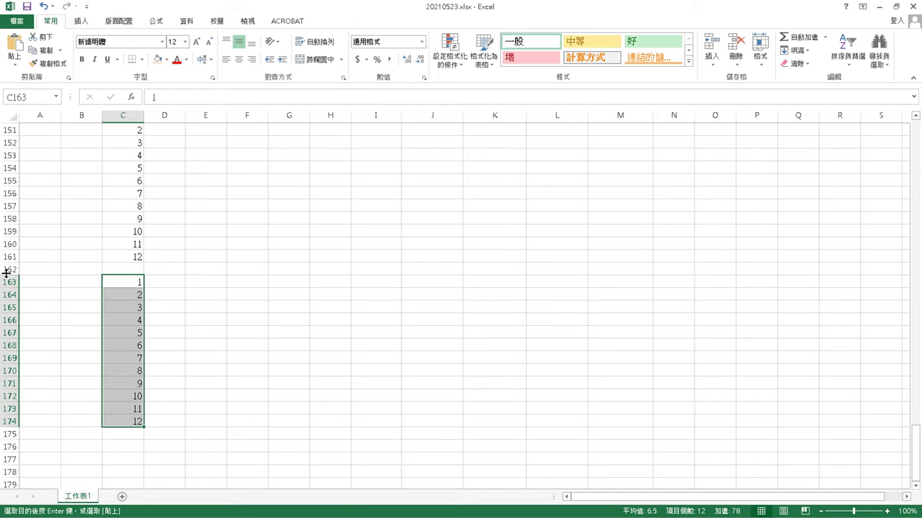
right_click(8, 270)
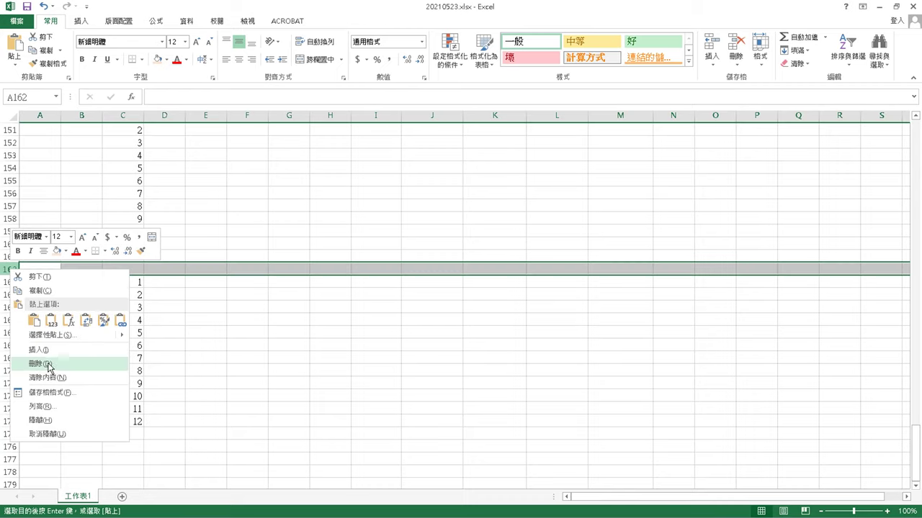
left_click(49, 365)
left_click(135, 427)
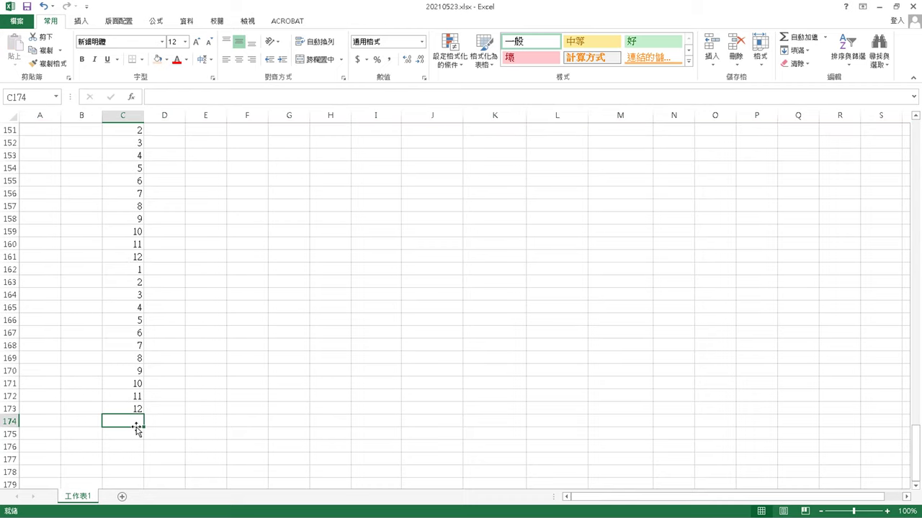
Step: Copy the month block C162:C173 and paste it at C174 and C186
left_click_drag(136, 272, 137, 414)
key("ctrl+c")
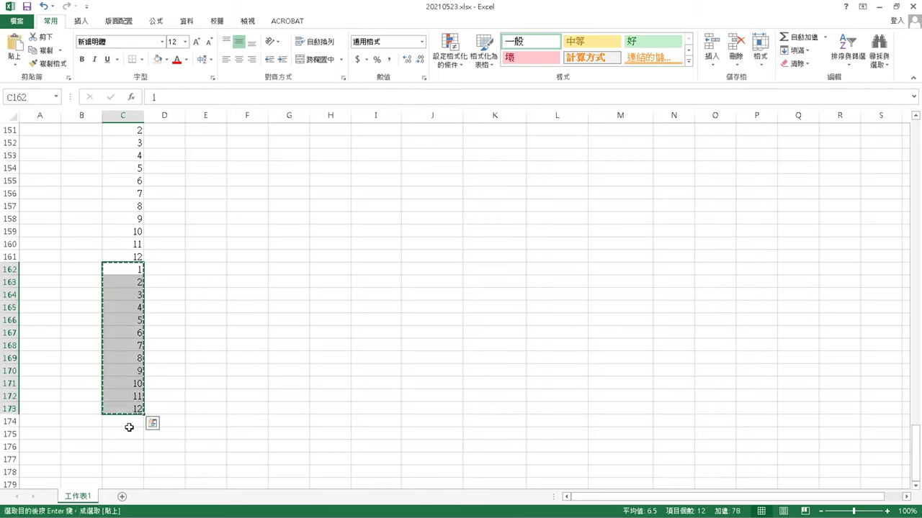
left_click(129, 434)
left_click(131, 425)
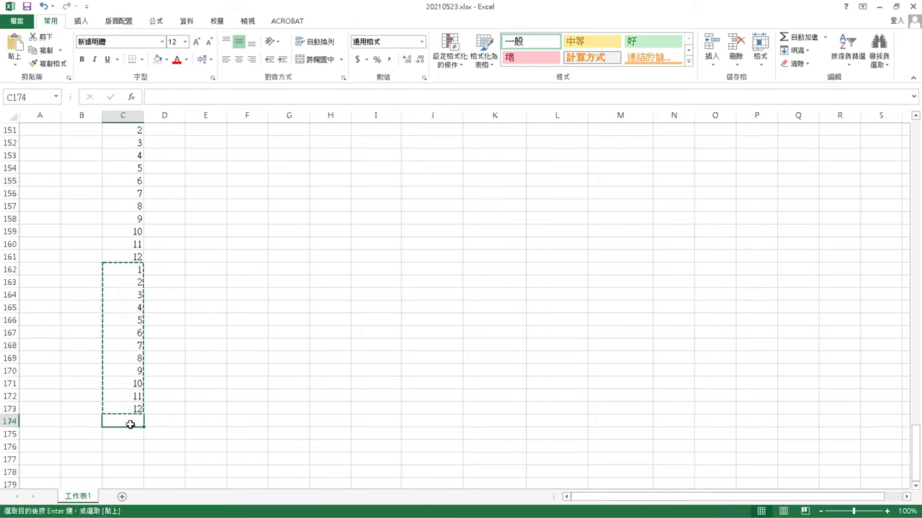
key("ctrl+v")
scroll(134, 436, "down", 5)
left_click(134, 385)
key("ctrl+v")
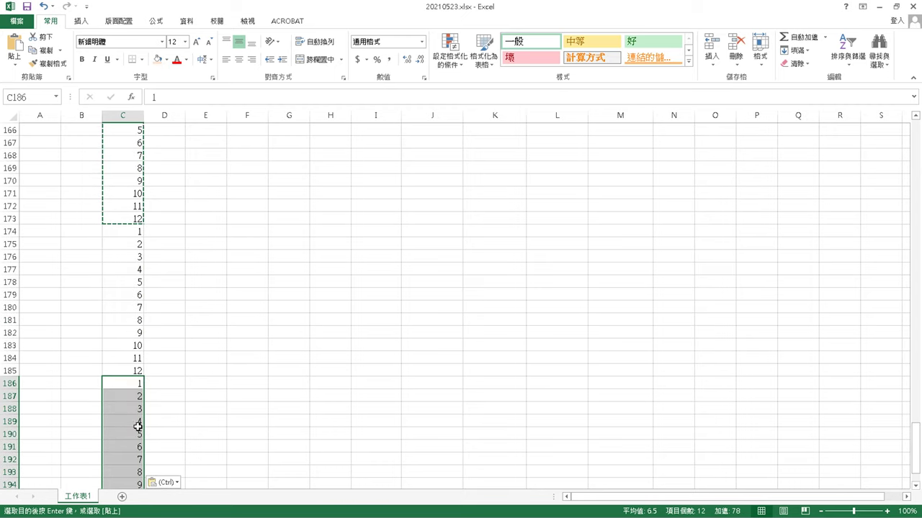
Step: Paste the copied month block at C198 and C210, continuing the 月 column to row 221
scroll(134, 425, "down", 3)
left_click(130, 421)
key("ctrl+v")
scroll(129, 422, "down", 4)
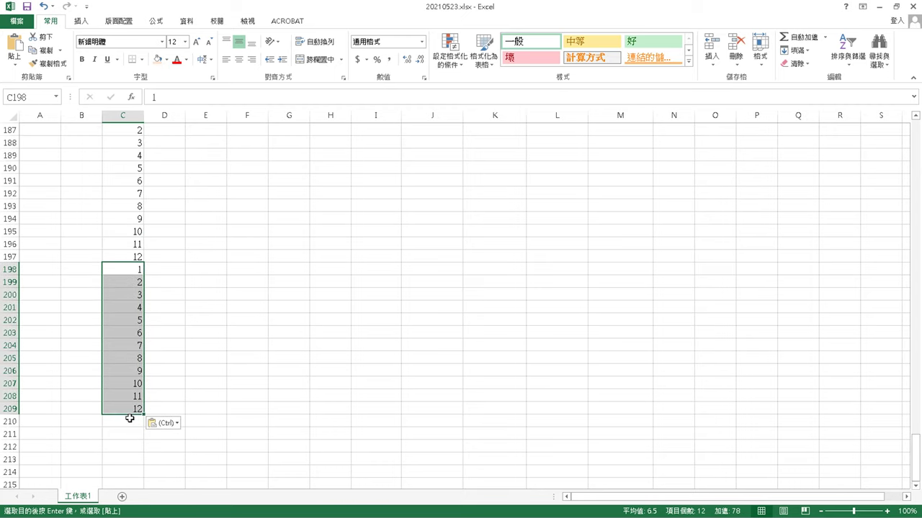
left_click(130, 419)
key("ctrl+v")
scroll(127, 444, "down", 3)
scroll(101, 443, "up", 3)
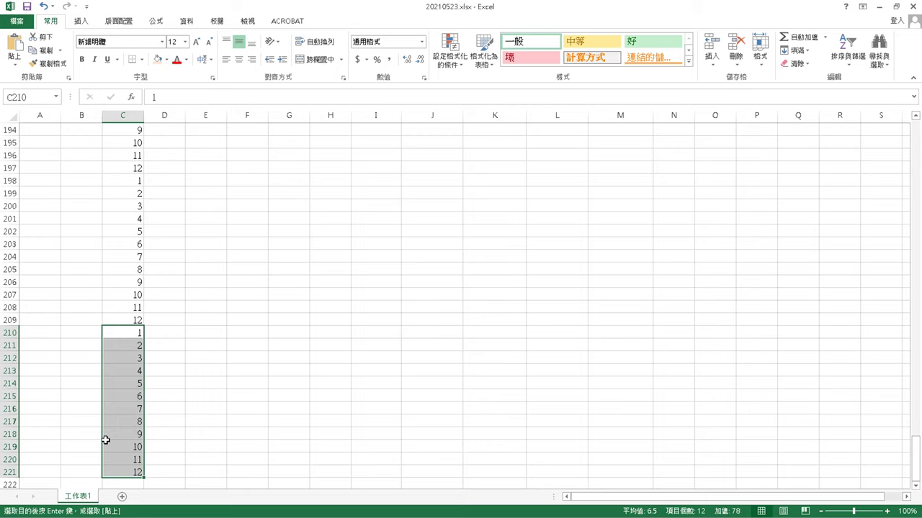
Step: Paste the copied month block at C222, C234 and C246, continuing the 月 column to row 257
scroll(107, 437, "down", 5)
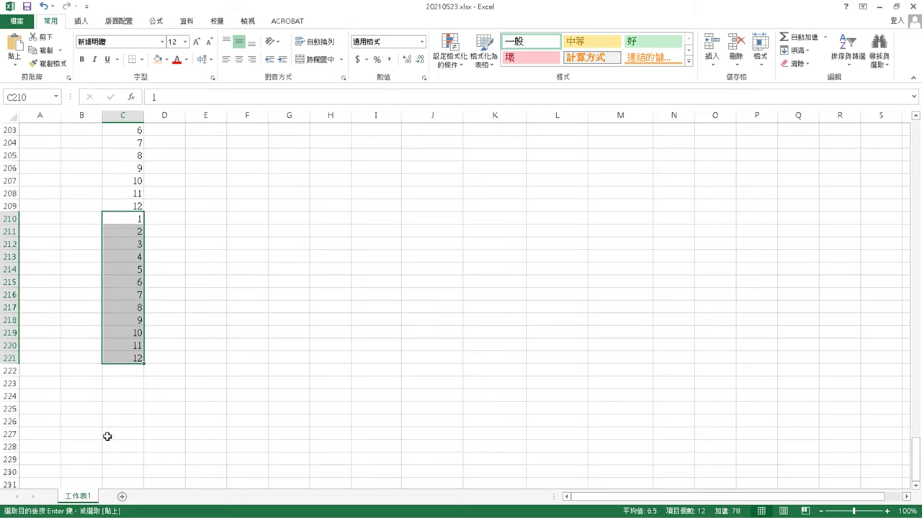
left_click(130, 296)
key("ctrl+v")
scroll(134, 377, "down", 3)
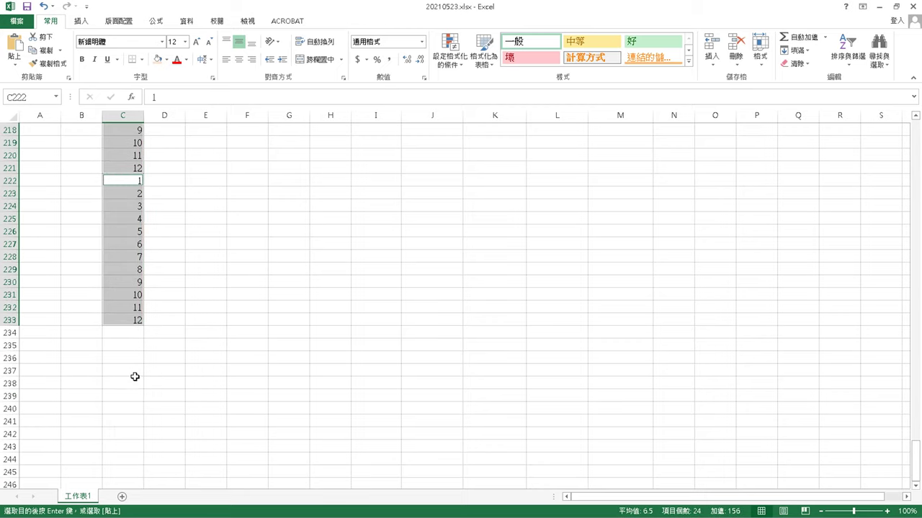
left_click(130, 333)
key("ctrl+v")
scroll(132, 373, "down", 4)
left_click(128, 332)
key("ctrl+v")
Step: Paste the copied month block at C258 and C270, continuing the 月 column to row 281
scroll(138, 430, "down", 4)
left_click(125, 336)
key("ctrl+v")
scroll(134, 428, "down", 3)
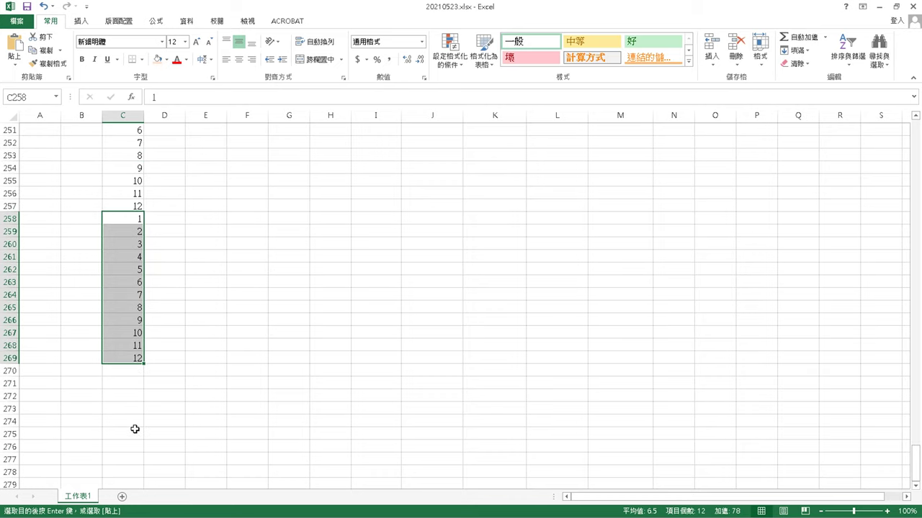
left_click(127, 372)
key("ctrl+v")
Step: Enter the year 99 in cell B18 and fill it down to B29
scroll(131, 396, "up", 6)
scroll(131, 396, "up", 20)
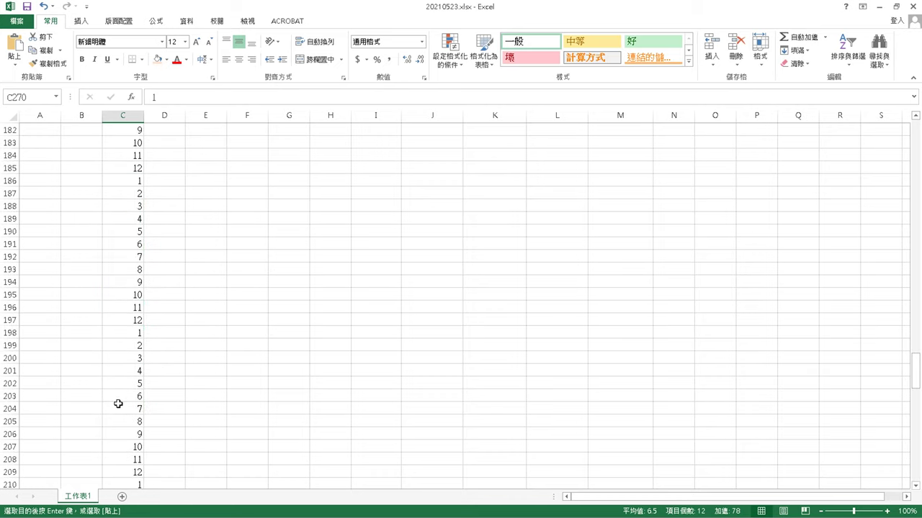
scroll(105, 414, "up", 20)
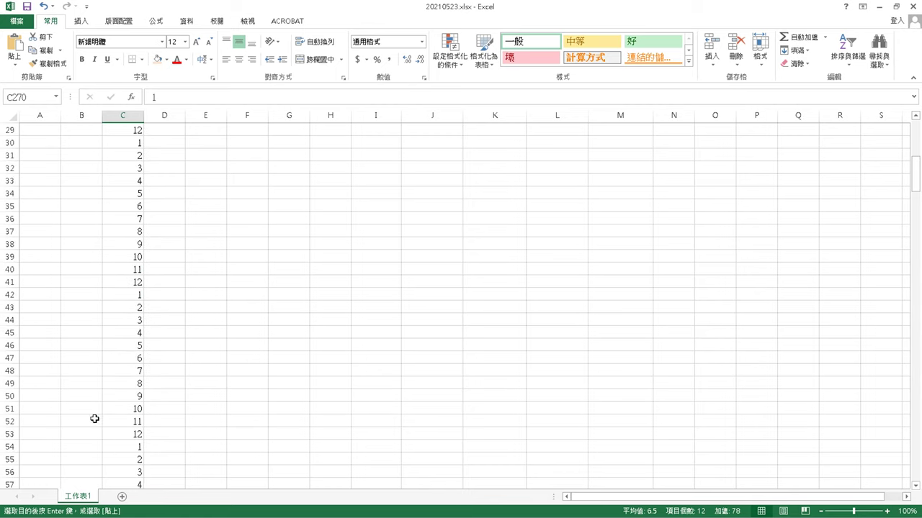
left_click(87, 345)
left_click(92, 336)
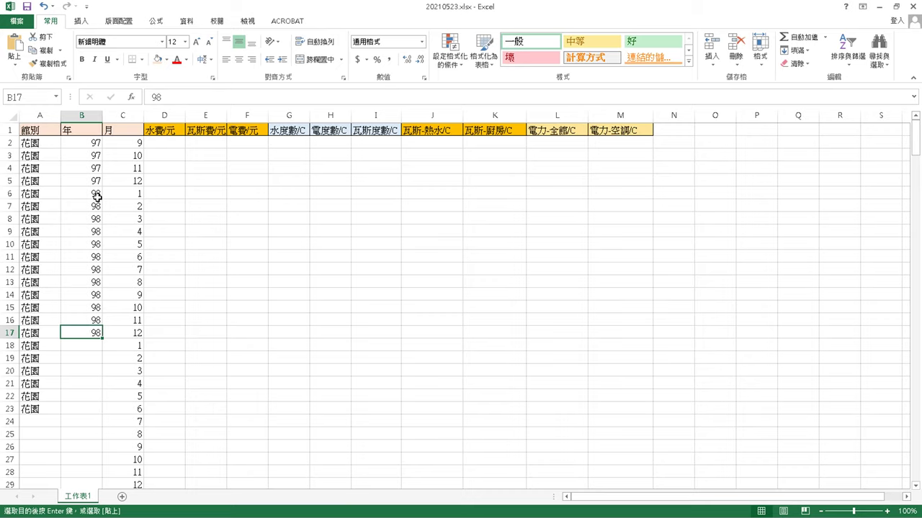
left_click_drag(102, 339, 101, 350)
left_click(90, 346)
double_click(93, 345)
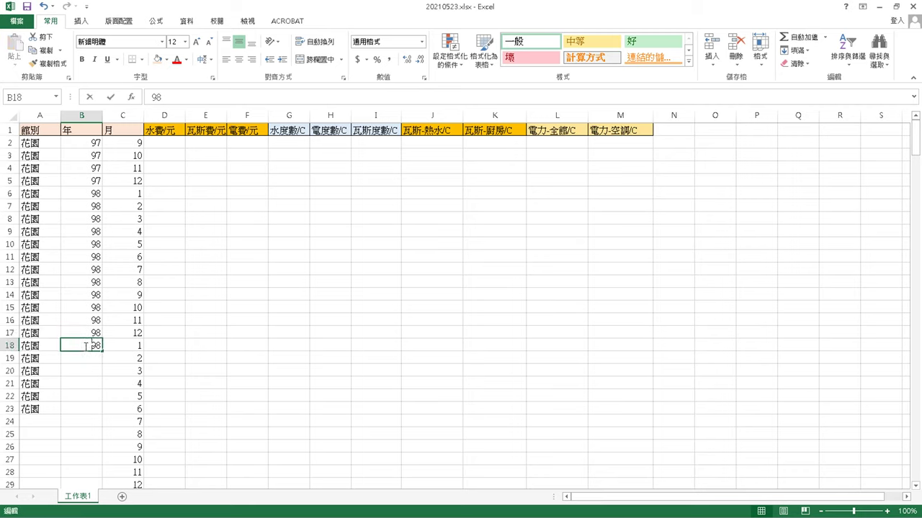
type("99")
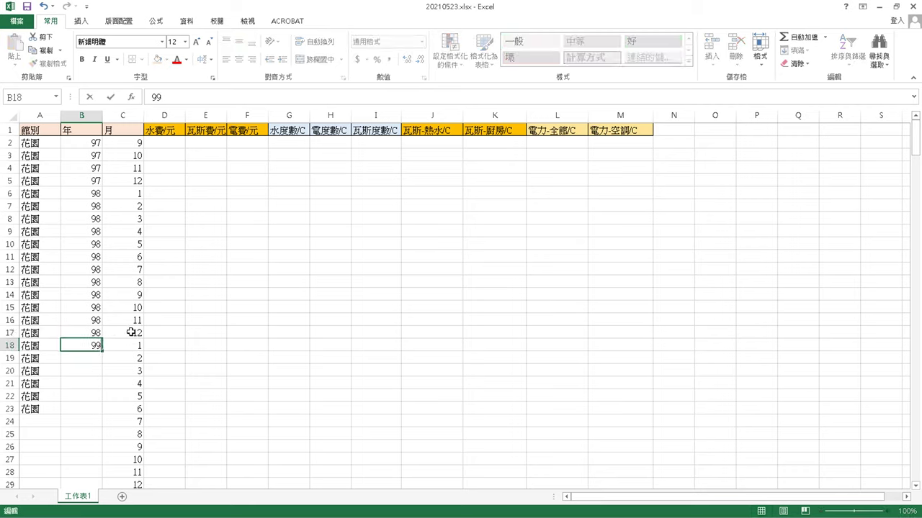
left_click(262, 485)
scroll(220, 429, "down", 2)
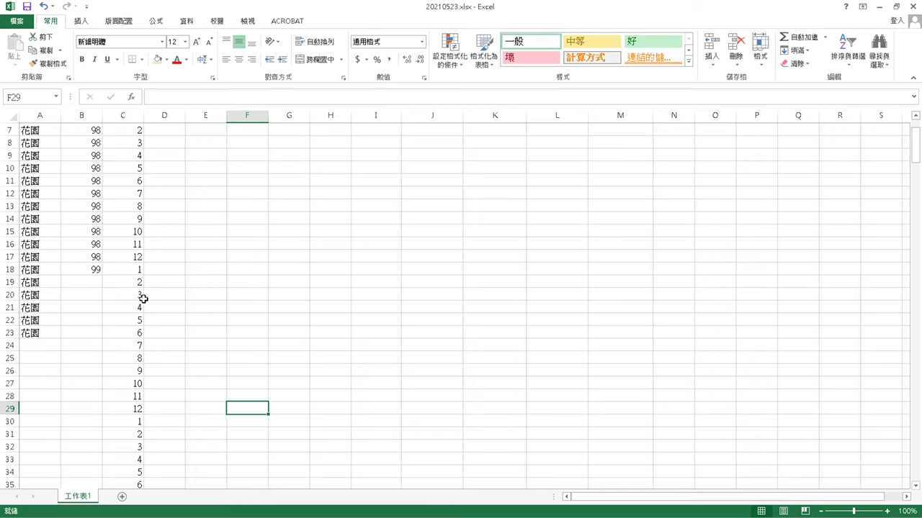
left_click(96, 272)
mouse_move(102, 277)
left_mouse_down()
mouse_move(94, 466)
mouse_move(91, 260)
left_mouse_up()
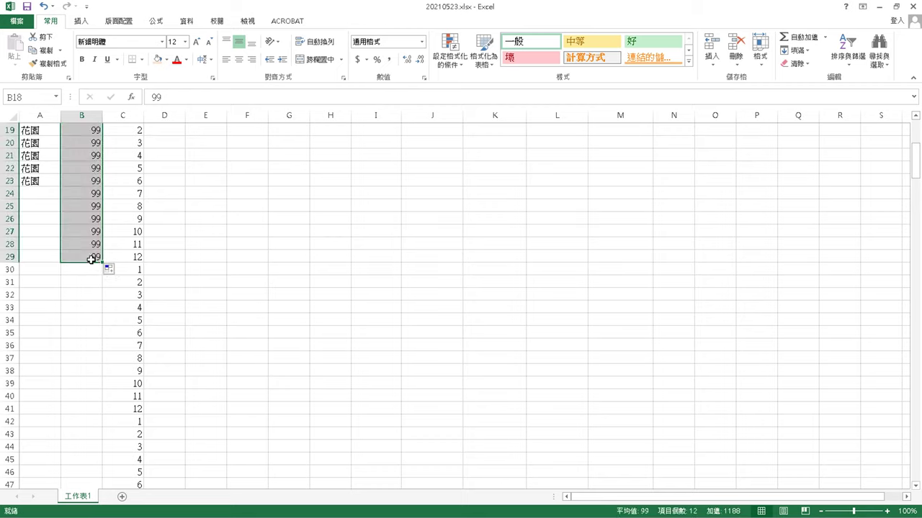
Step: Enter the year 100 in cell B30 and fill it down to B41
left_click(95, 269)
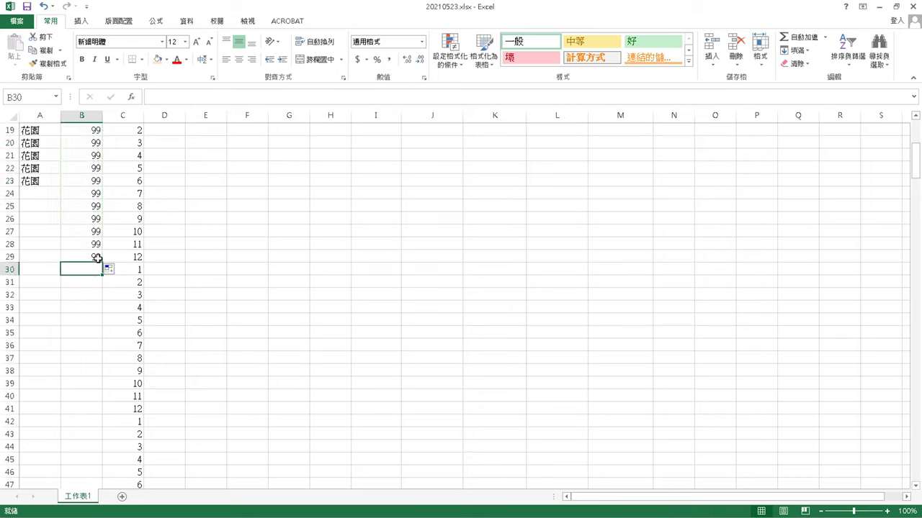
type("100")
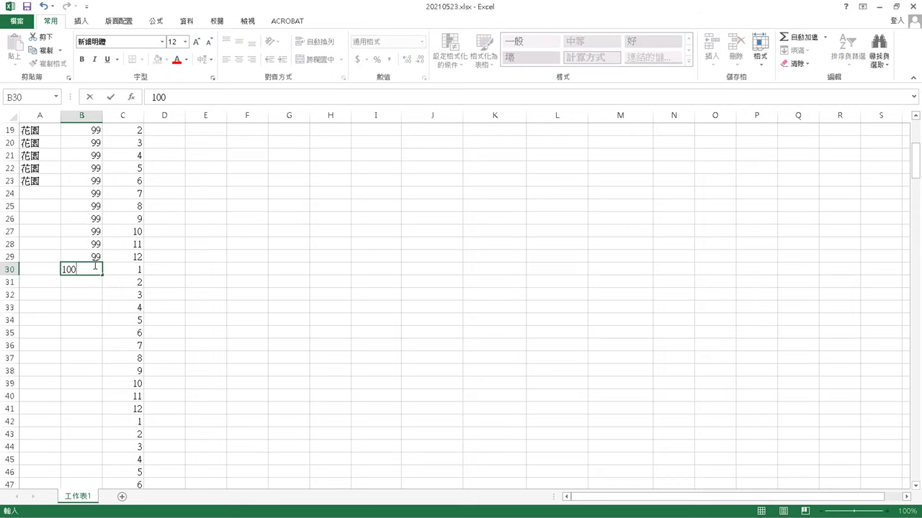
left_click(128, 442)
left_click(96, 270)
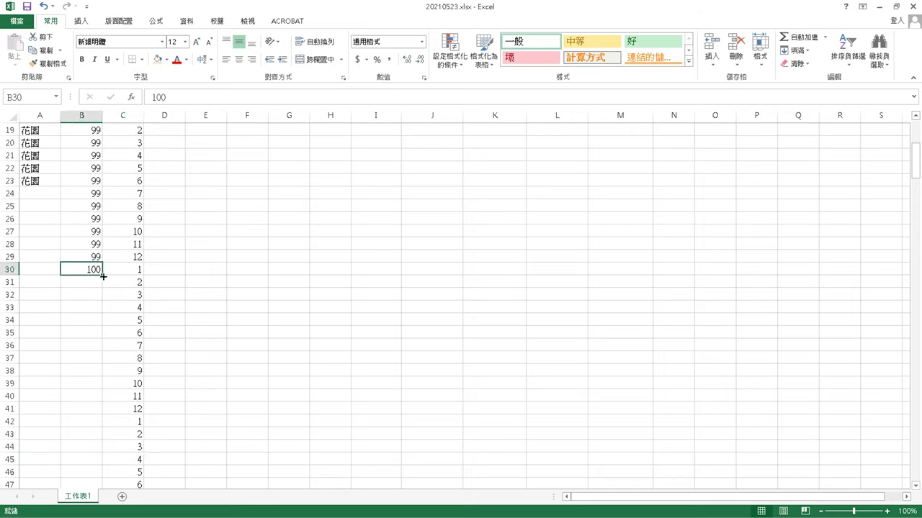
left_click_drag(104, 276, 89, 414)
scroll(91, 428, "down", 2)
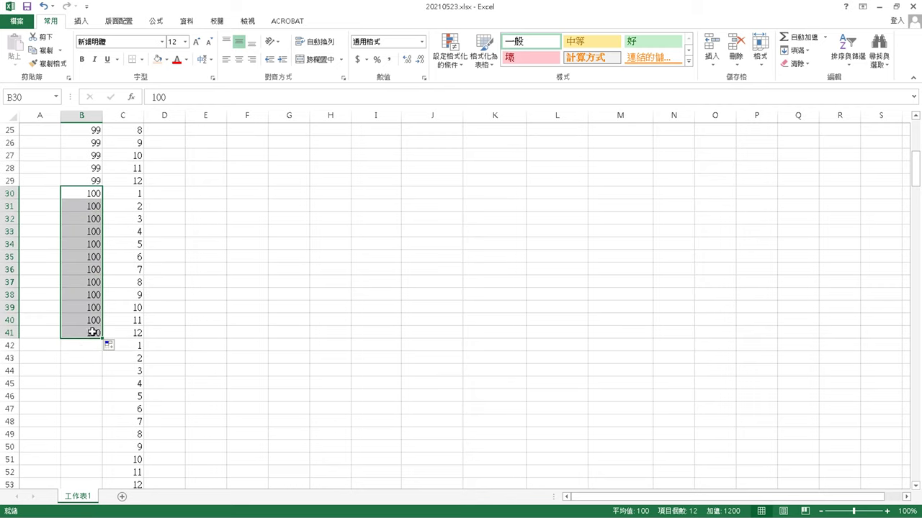
Step: Enter the year 101 in cell B42 and fill it down to B58
left_click(82, 350)
type("101")
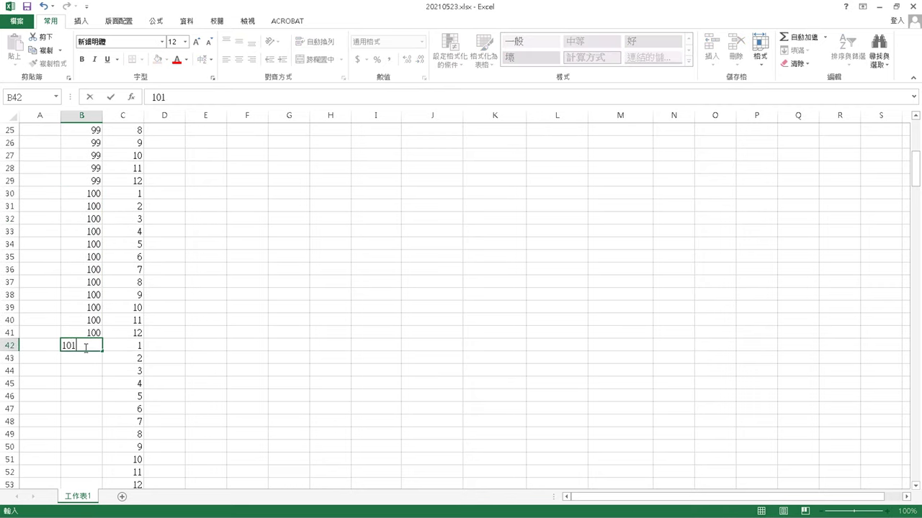
key("Return")
left_click(84, 348)
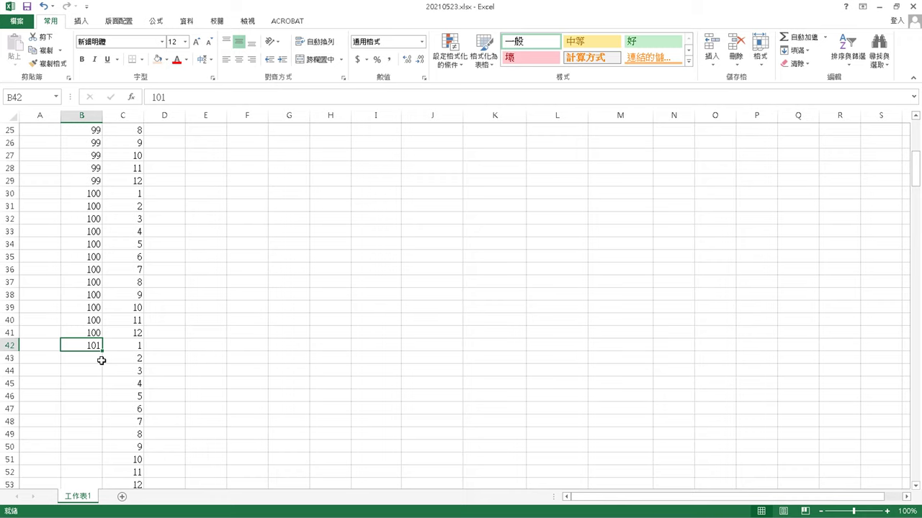
left_click_drag(102, 351, 86, 201)
scroll(91, 205, "up", 3)
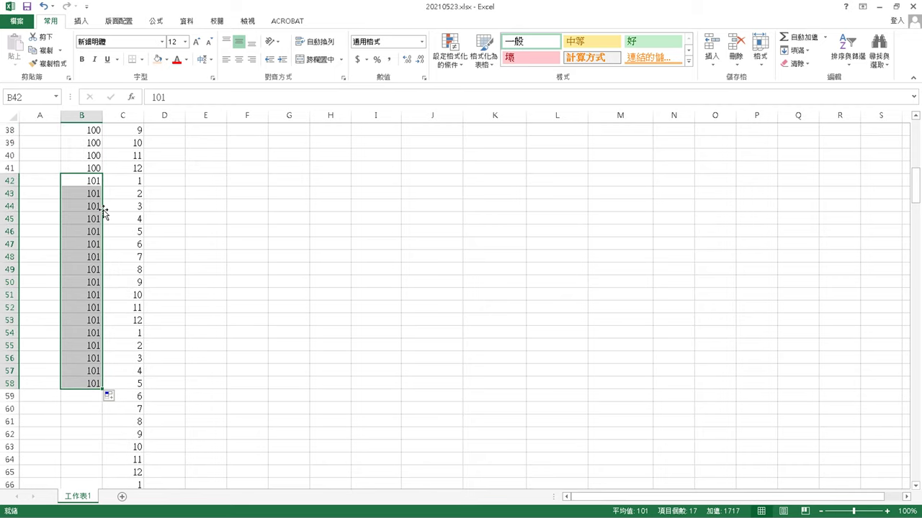
left_click(99, 321)
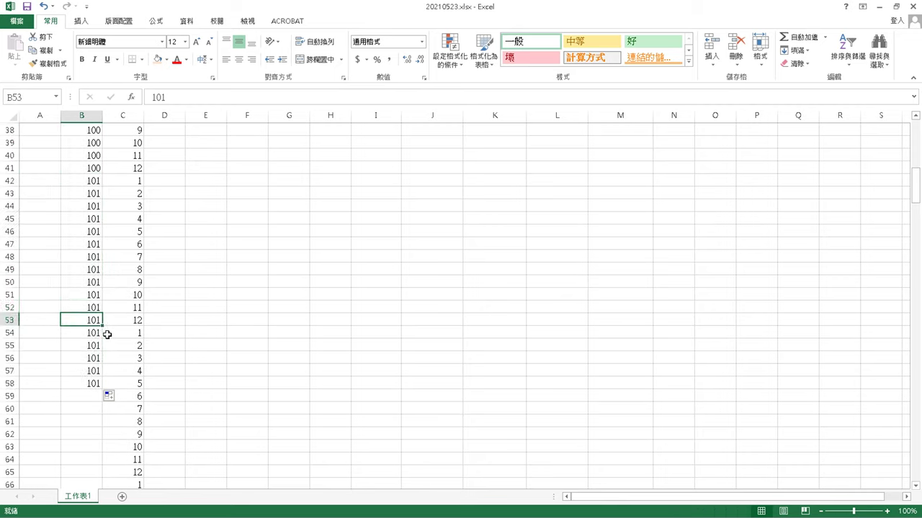
Step: Continue the year series from B53 into B54 as 102 and copy that year down to B65
left_click_drag(103, 328, 101, 341)
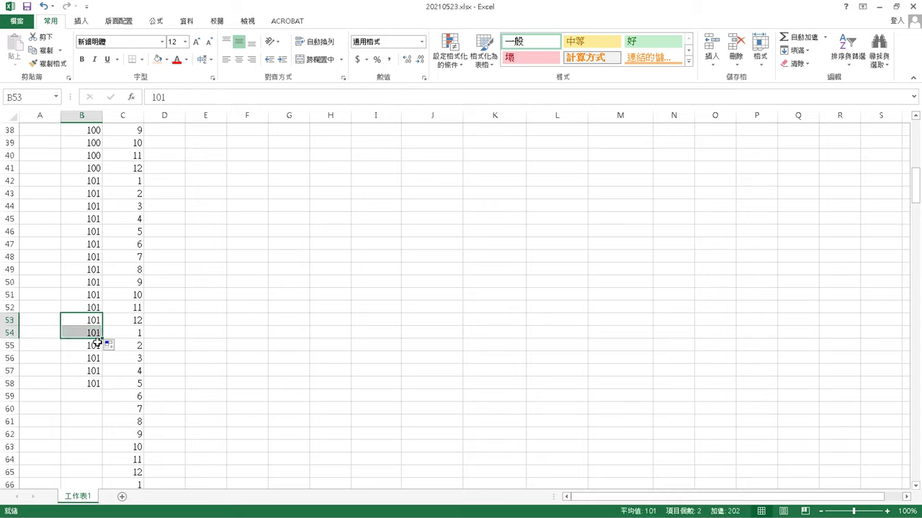
left_click(109, 345)
left_click(134, 372)
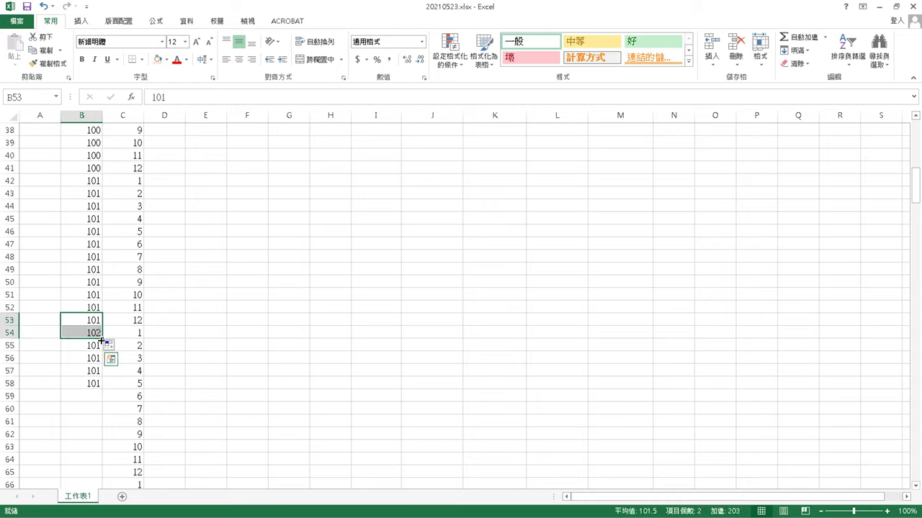
left_click(101, 337)
left_click_drag(102, 338, 115, 471)
scroll(119, 453, "down", 3)
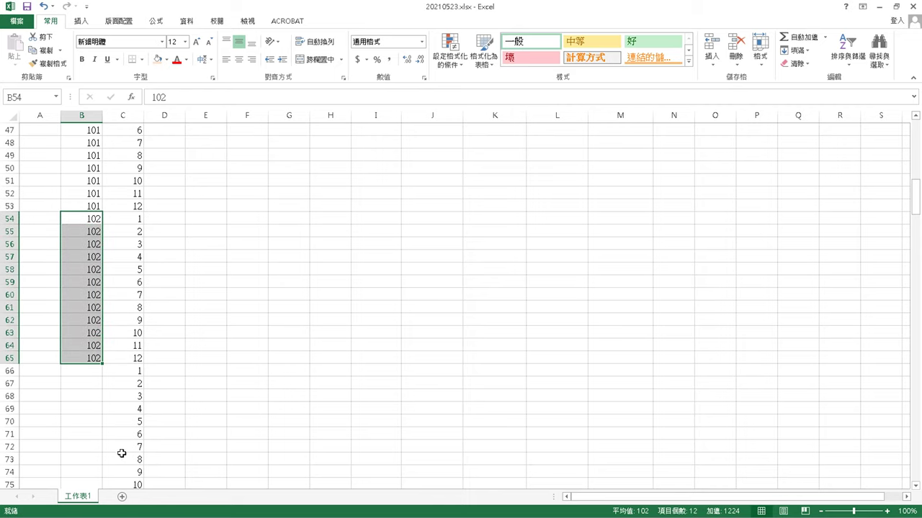
Step: Continue the year series from B65 into B66 as 103 and copy that year down to B77
left_click(96, 368)
left_click(95, 359)
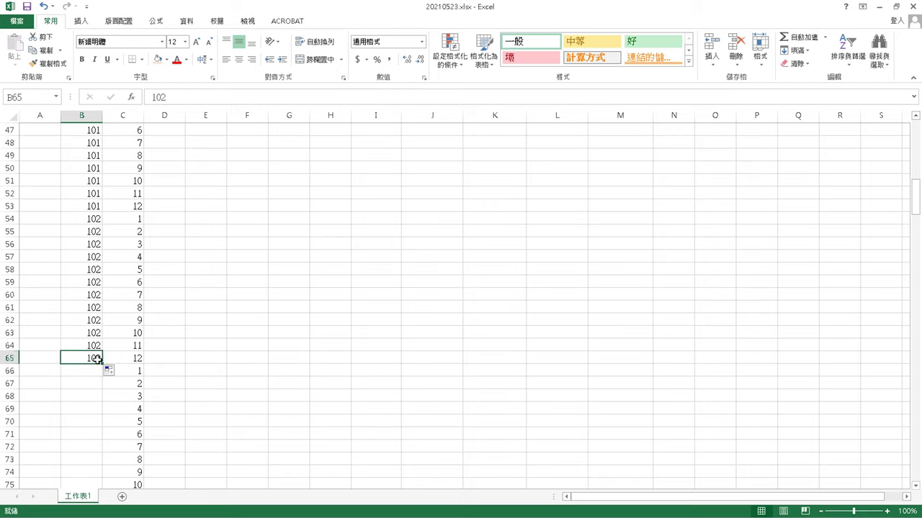
left_click_drag(103, 362, 100, 376)
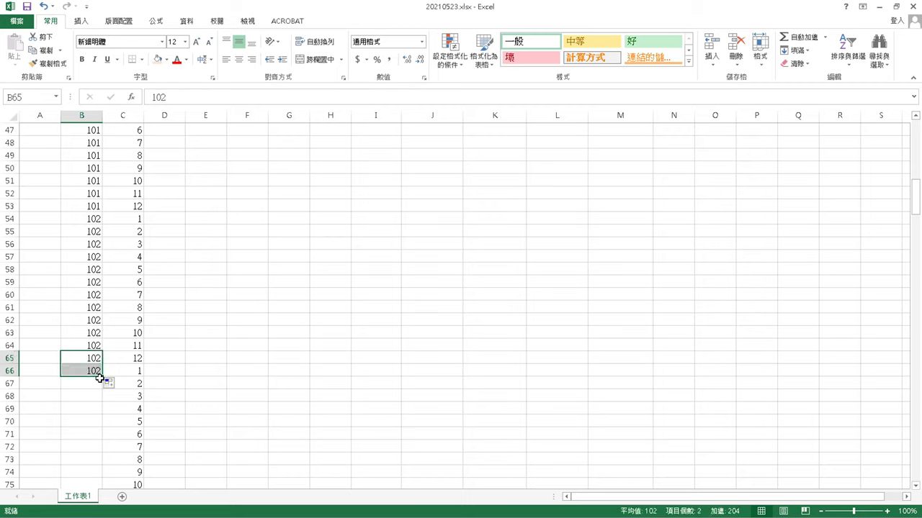
left_click(113, 383)
left_click(117, 410)
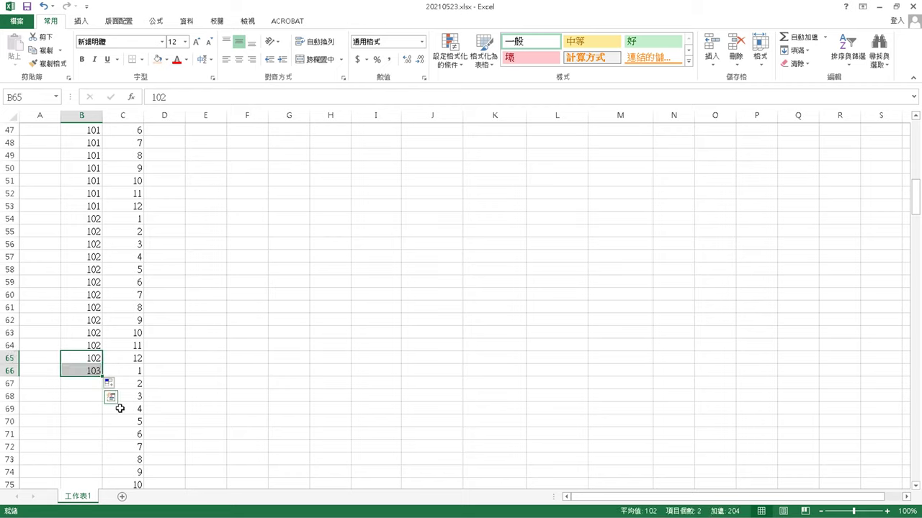
left_click(92, 371)
mouse_move(102, 375)
left_mouse_down()
mouse_move(101, 465)
mouse_move(99, 385)
left_mouse_up()
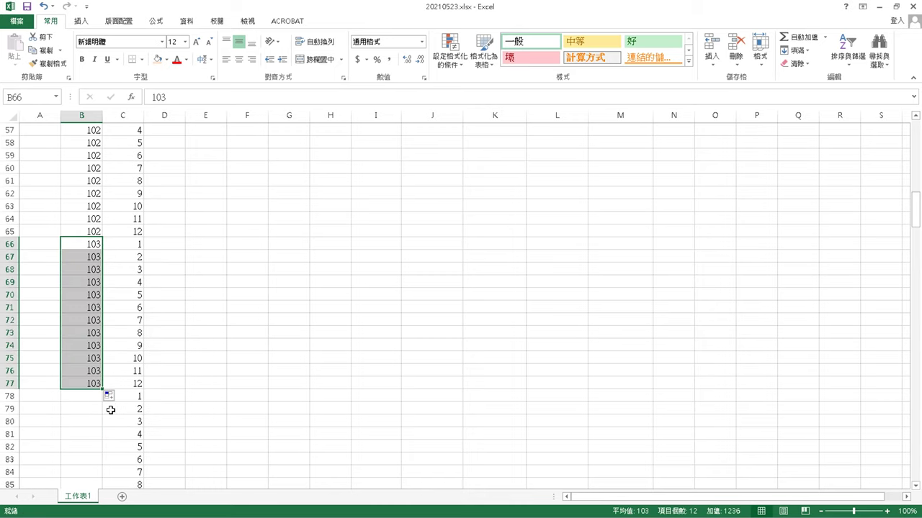
Step: Enter the year 104 in cell B78 and fill it down to B89
left_click(91, 396)
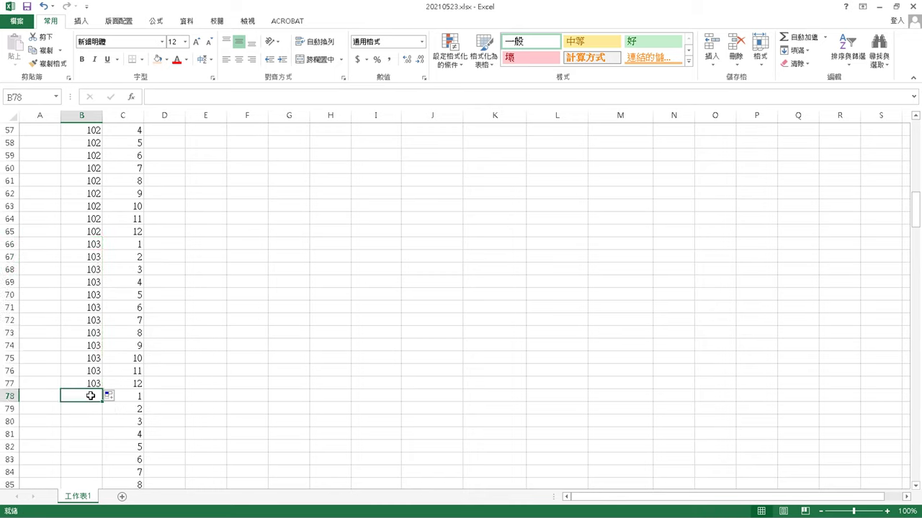
type("104")
key("Return")
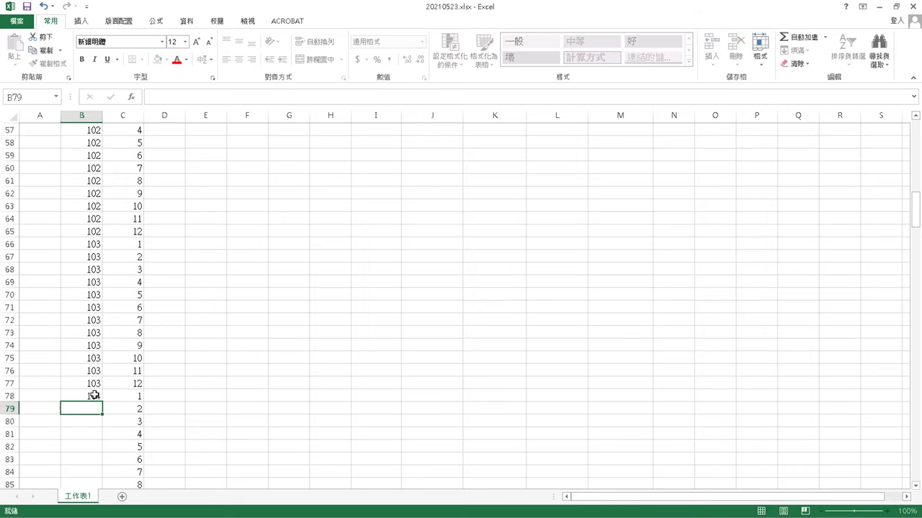
left_click(94, 396)
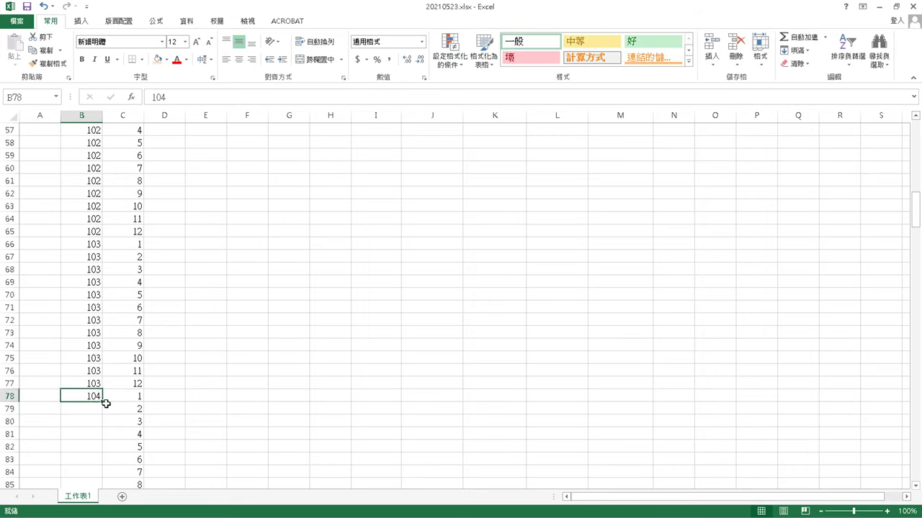
left_click_drag(102, 403, 84, 442)
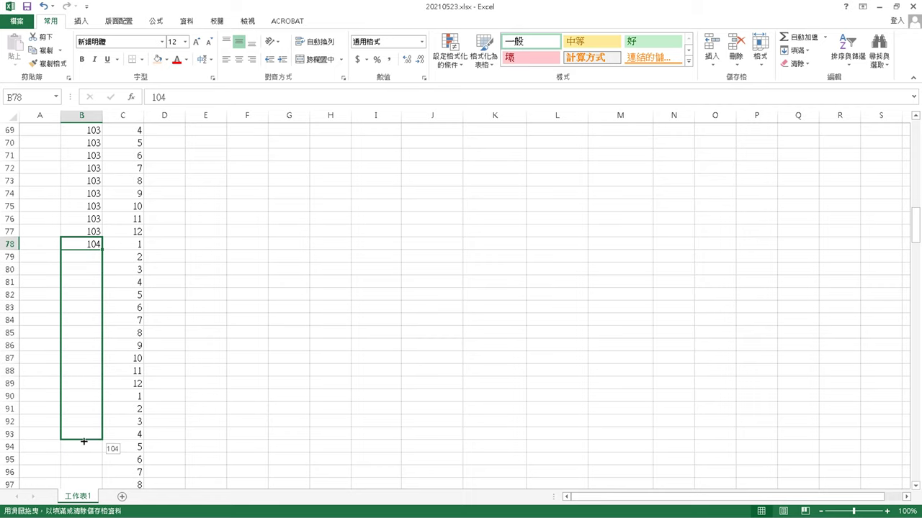
left_click_drag(88, 426, 99, 395)
Step: Enter the year 105 in cell B90 and fill it down to B101
left_click(83, 399)
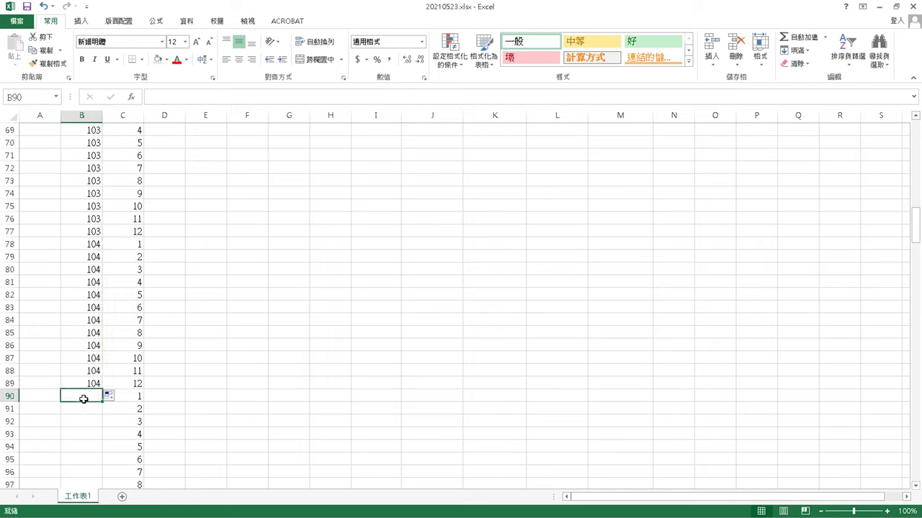
type("105")
key("Return")
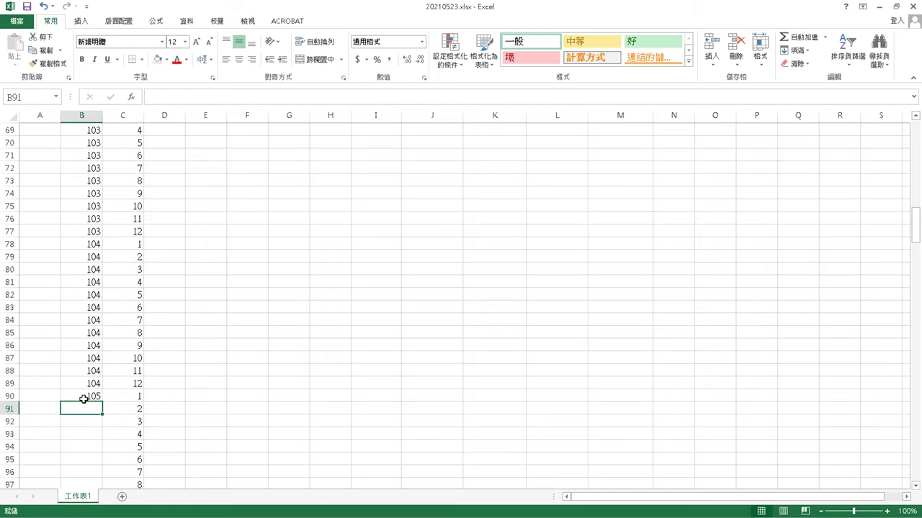
left_click(84, 399)
left_click_drag(103, 404, 118, 335)
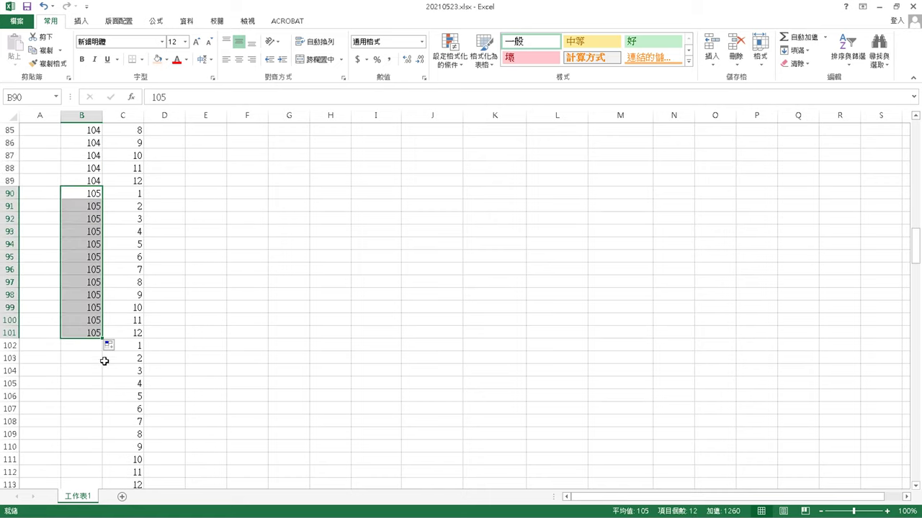
Step: Enter the year 106 in cell B102 and fill it down to B113
left_click(76, 344)
type("106")
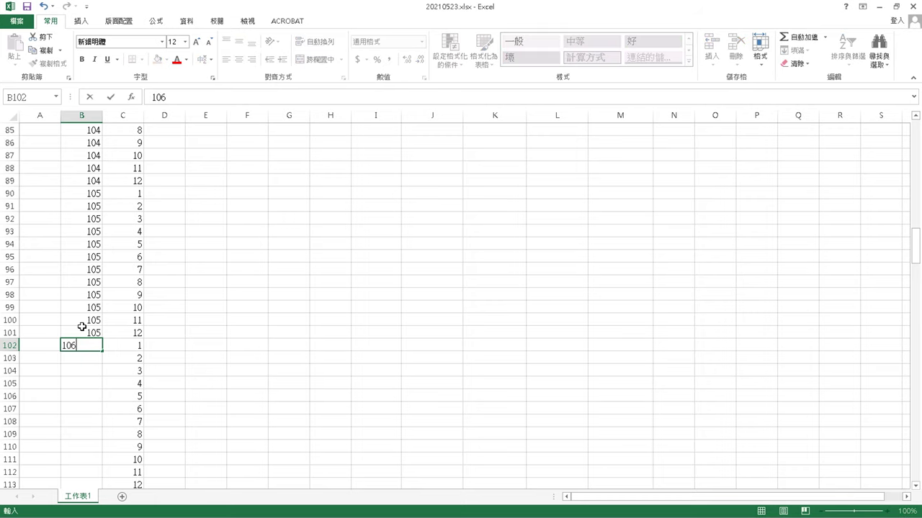
key("Return")
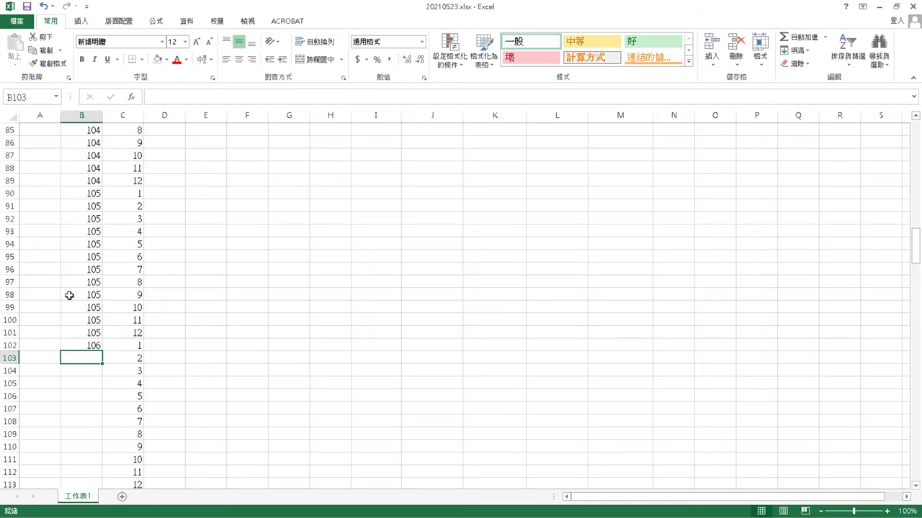
left_click(94, 343)
left_click_drag(103, 351, 93, 416)
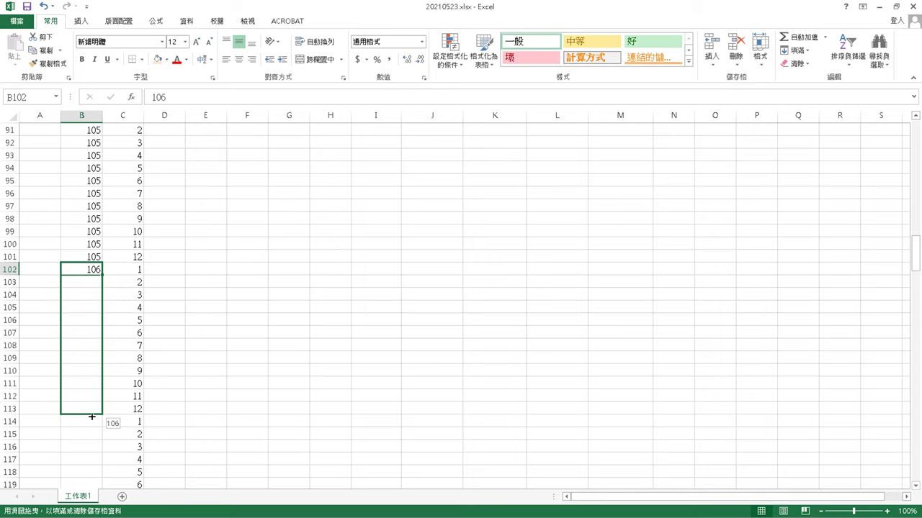
left_click_drag(93, 416, 92, 416)
Step: Enter the year 107 in cell B114 and fill it down to B125
left_click(95, 421)
type("1")
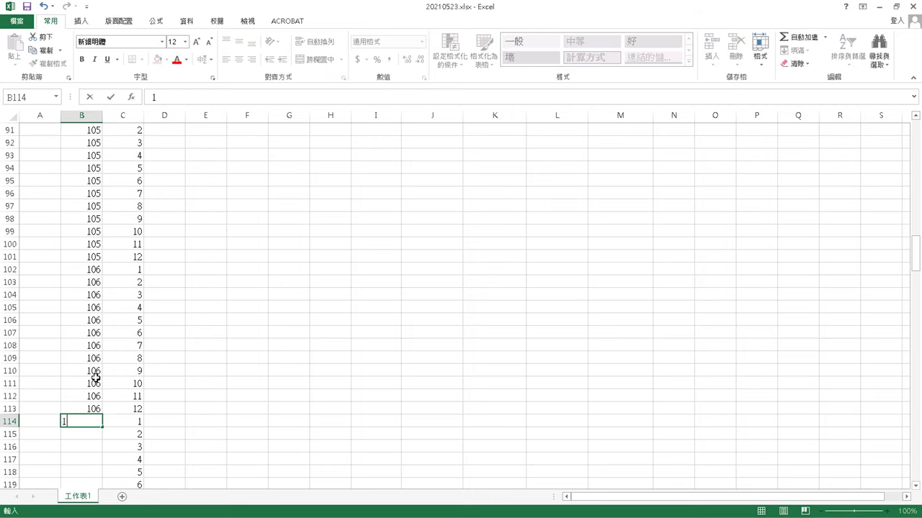
type("07")
key("Return")
scroll(142, 396, "down", 2)
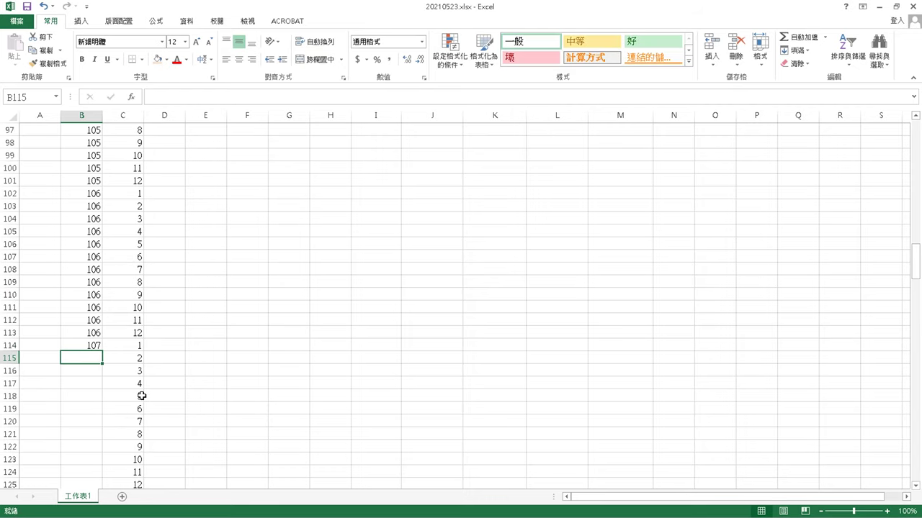
left_click(85, 343)
left_click_drag(104, 352, 96, 420)
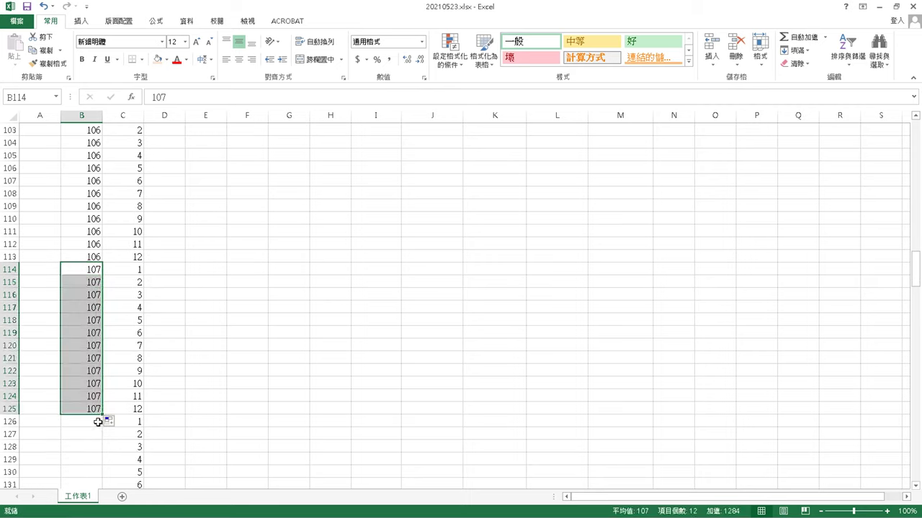
Step: Enter the year 108 in cell B126 and fill it down to B137
left_click(96, 424)
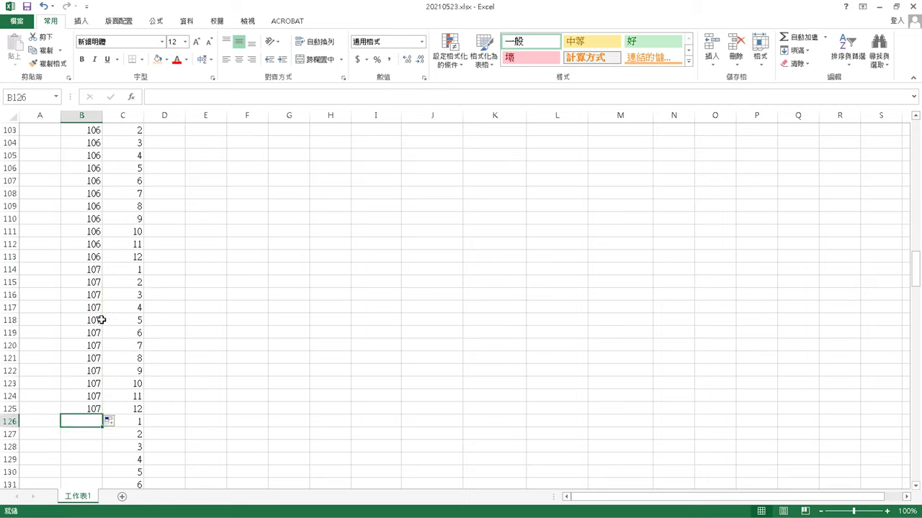
type("108")
key("Return")
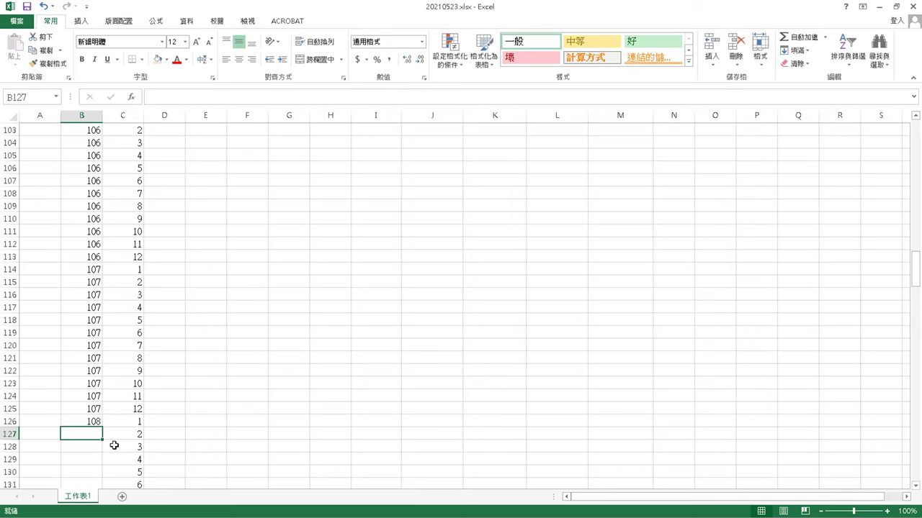
left_click(82, 421)
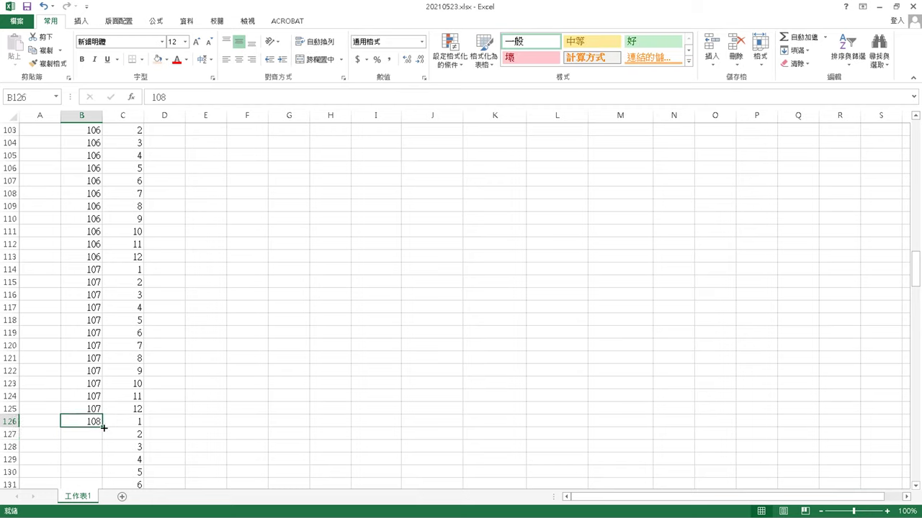
left_click_drag(102, 426, 86, 13)
left_click_drag(83, 254, 101, 298)
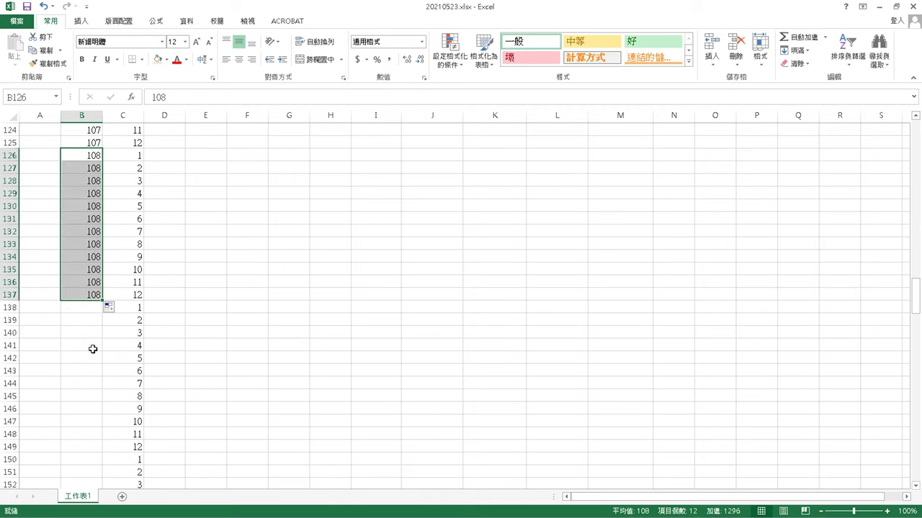
Step: Enter the year 109 in cell B138 and fill it down to B207
left_click(96, 307)
type("1")
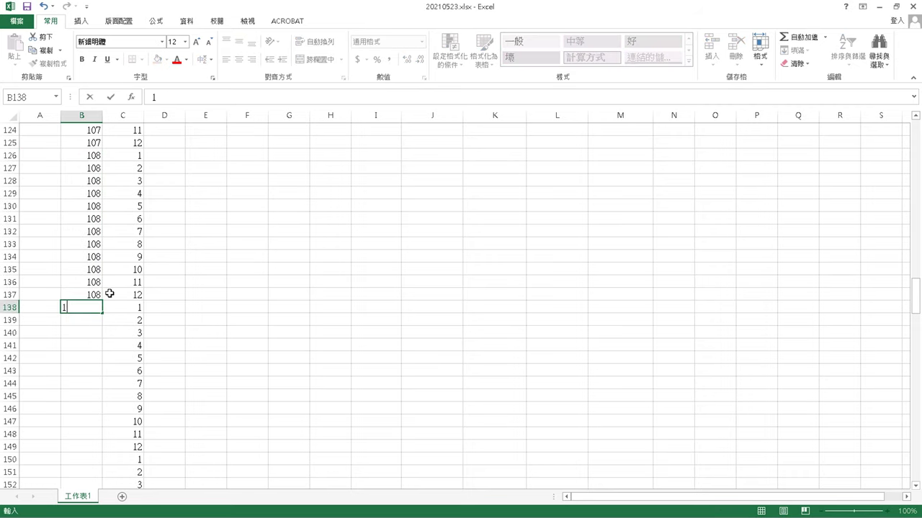
type("09")
key("Return")
left_click(96, 306)
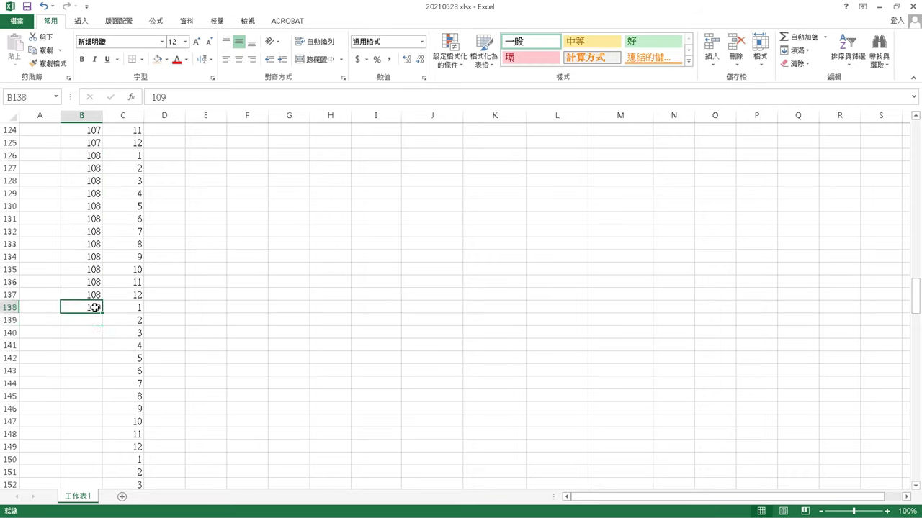
left_click_drag(103, 313, 110, 291)
Step: Replace the year in cell B150, beside the first month after the 109 block, with 110
scroll(108, 306, "up", 9)
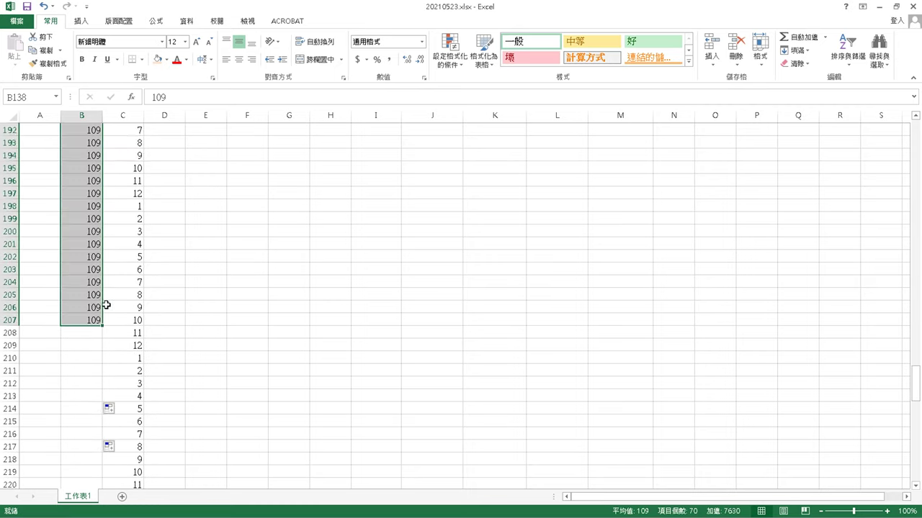
scroll(108, 306, "up", 16)
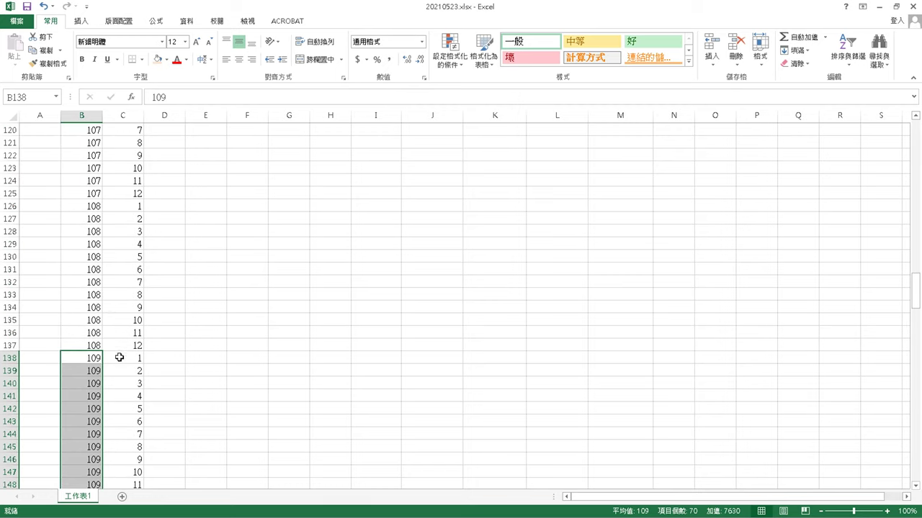
scroll(120, 356, "down", 5)
left_click(84, 321)
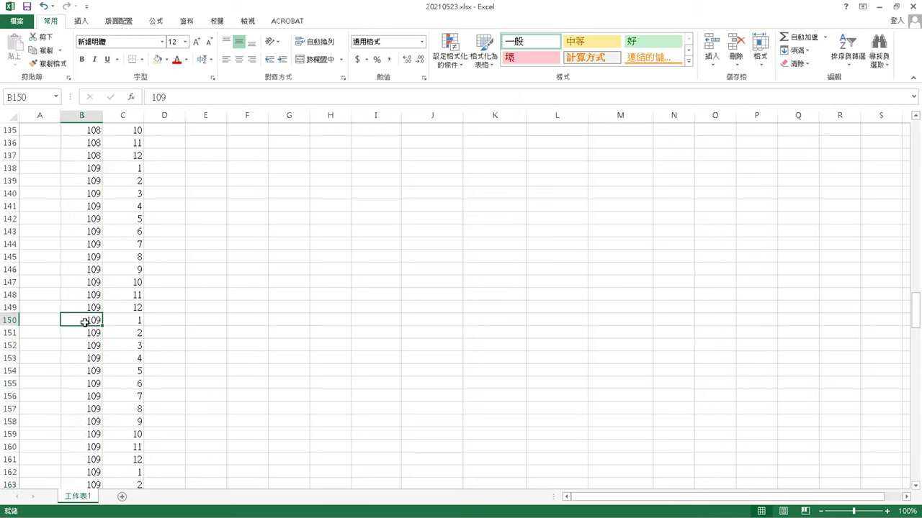
type("1")
left_click(86, 321)
Step: Review the filled year and month columns from the first rows down to the start of year 110 at row 150
scroll(108, 343, "up", 5)
scroll(110, 345, "down", 4)
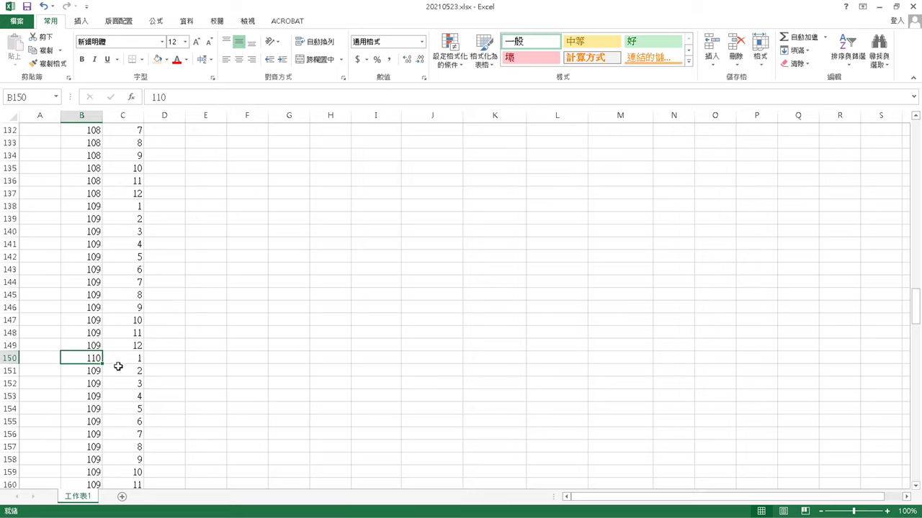
scroll(118, 366, "up", 20)
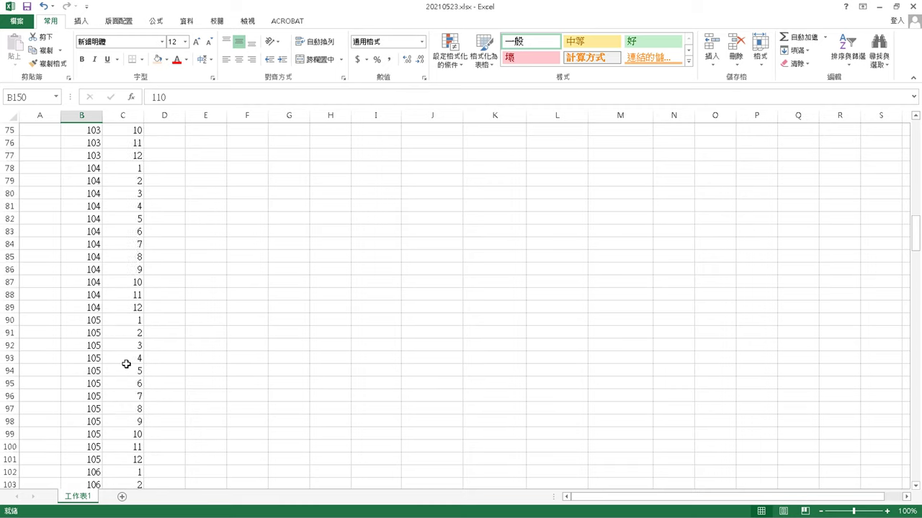
scroll(136, 446, "down", 3)
scroll(132, 428, "up", 3)
scroll(175, 417, "down", 3)
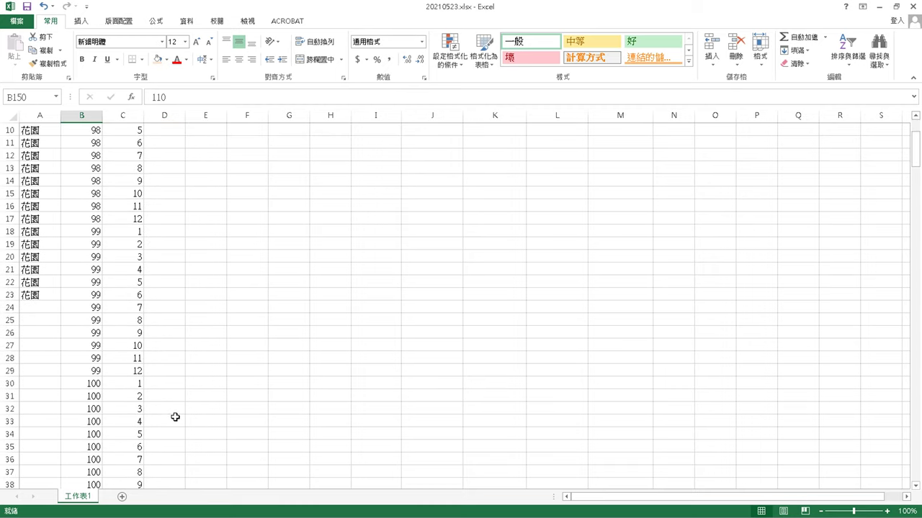
scroll(175, 417, "down", 19)
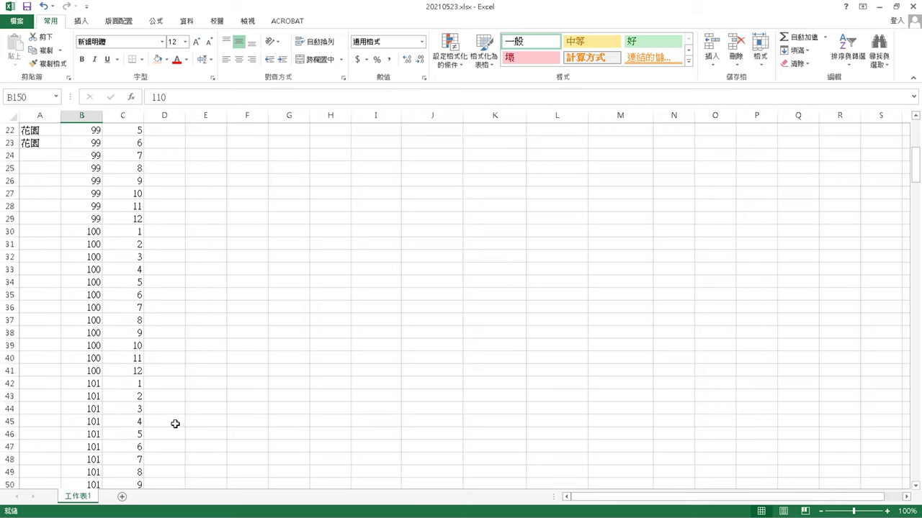
scroll(175, 427, "down", 17)
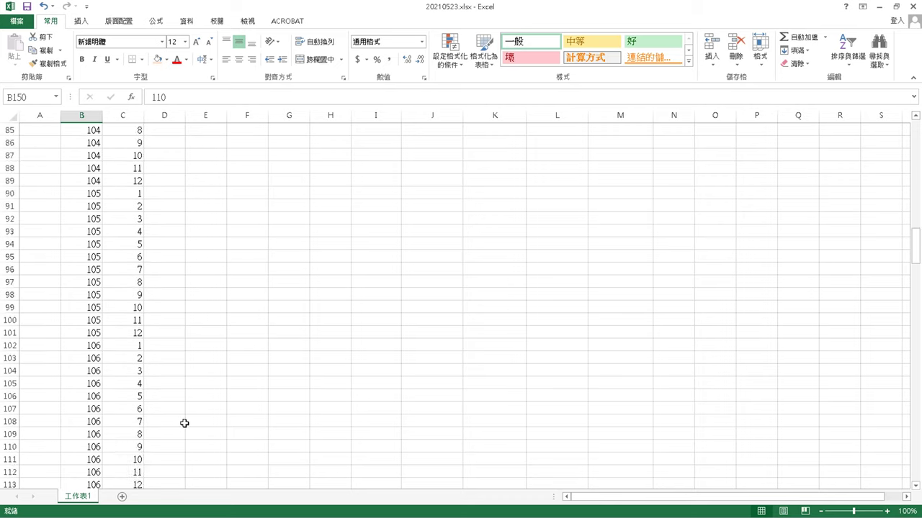
scroll(176, 442, "down", 4)
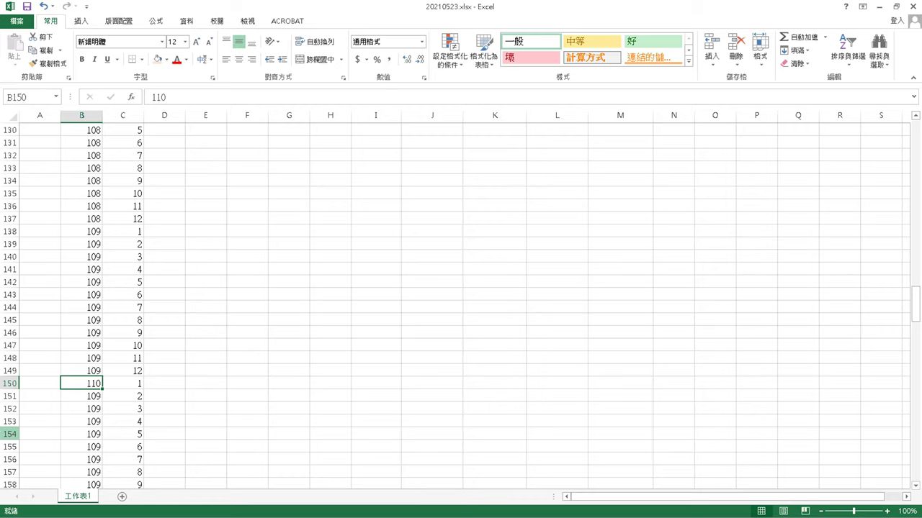
Step: Delete the surplus rows 151 to 207 below the first month of year 110
left_click_drag(11, 397, 8, 304)
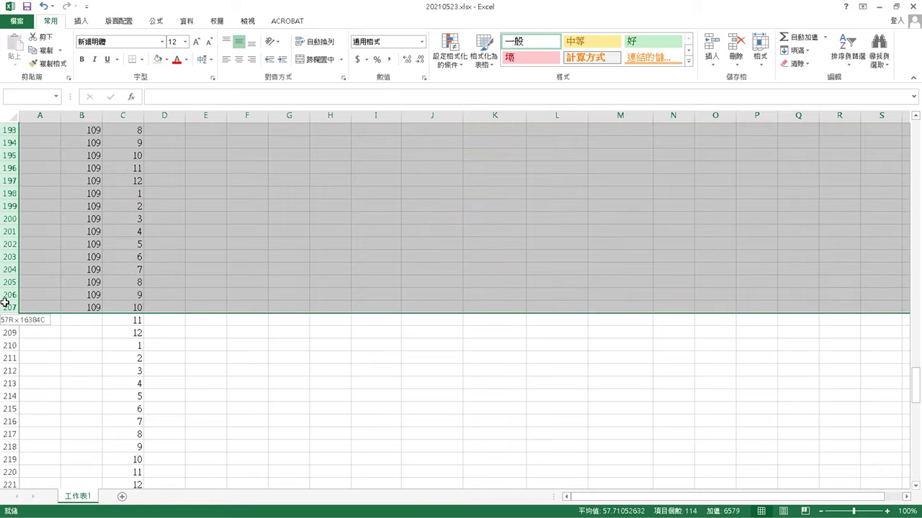
right_click(9, 304)
left_click(43, 398)
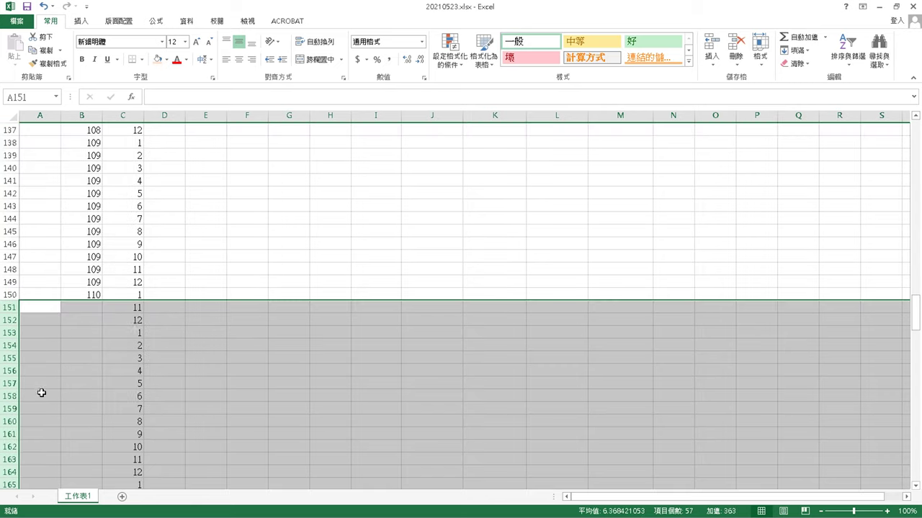
left_click(240, 378)
Step: Copy the 館別 value 花園 from cell A23 and paste it into cells A24 to A150
scroll(242, 379, "up", 20)
scroll(242, 378, "up", 20)
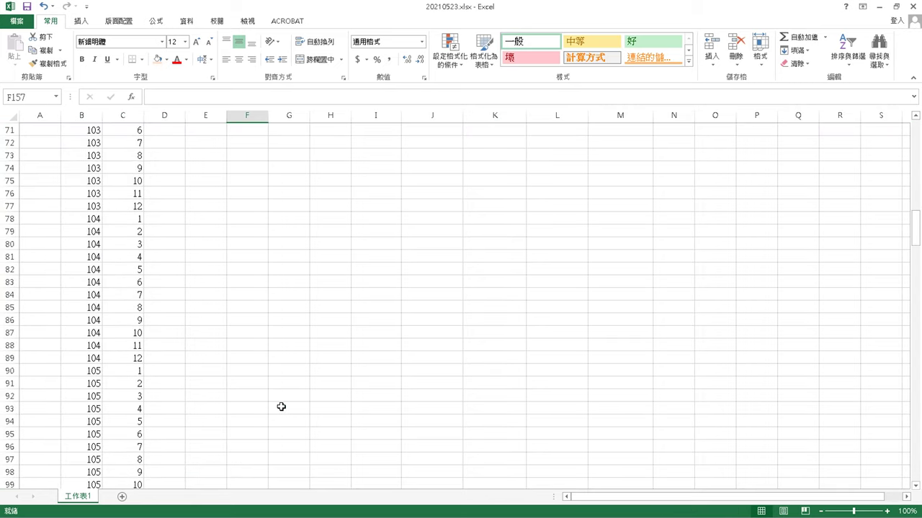
scroll(36, 327, "down", 3)
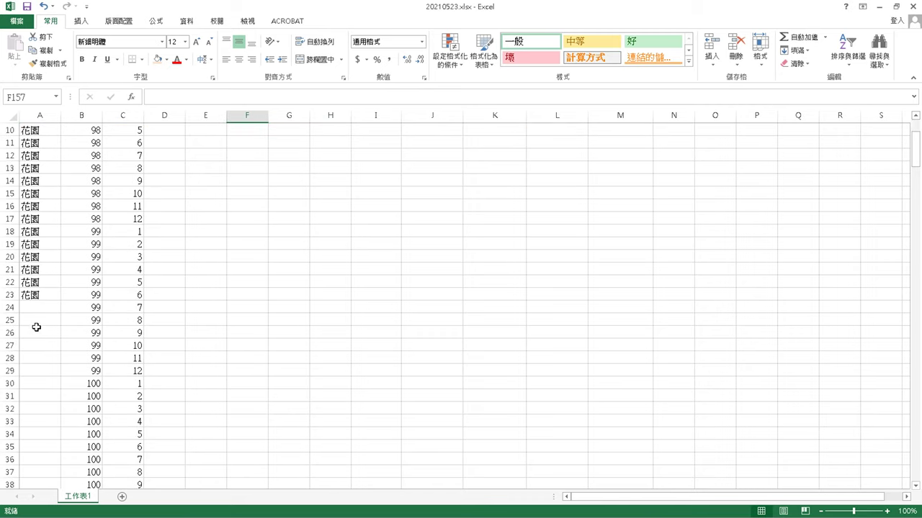
left_click(41, 296)
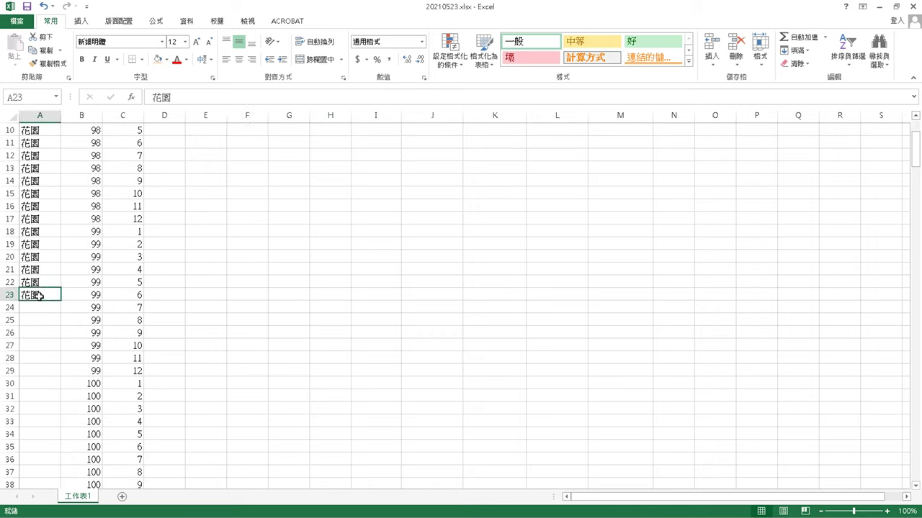
right_click(41, 295)
left_click(90, 85)
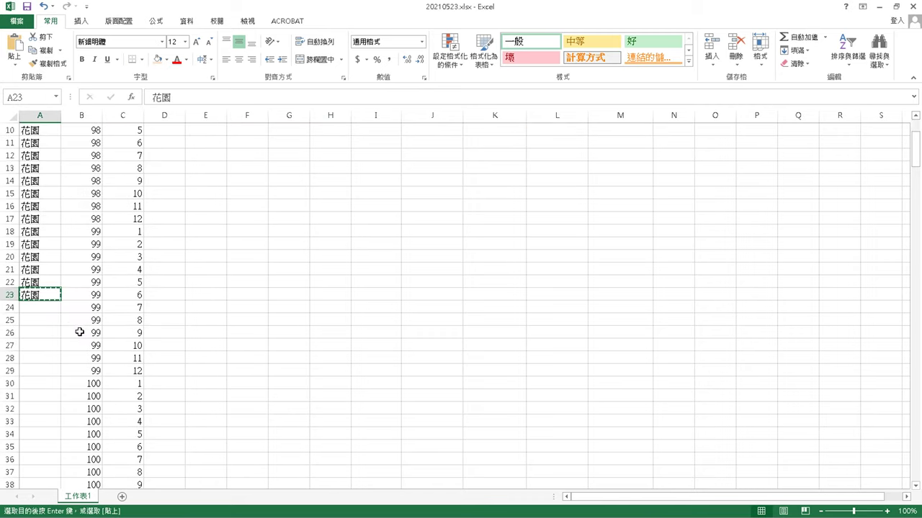
left_click(51, 307)
scroll(72, 324, "down", 19)
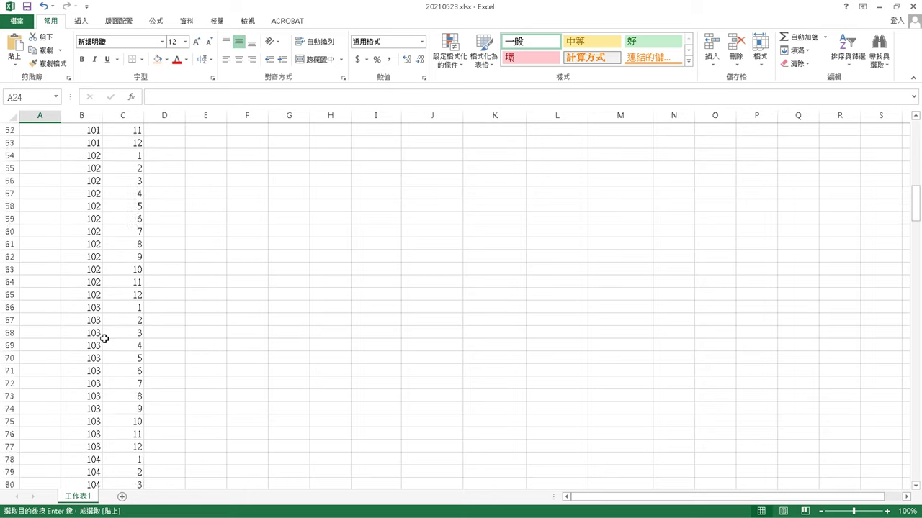
scroll(116, 334, "down", 20)
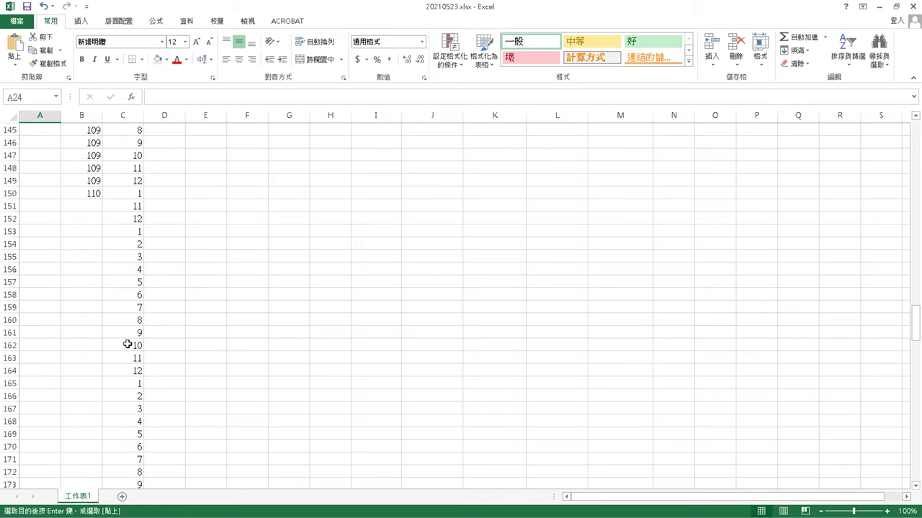
left_click(36, 192, "shift")
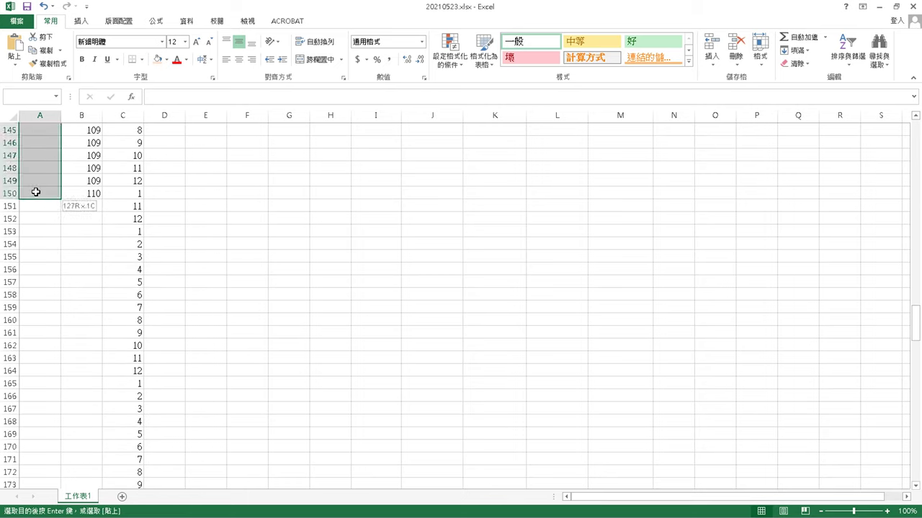
right_click(36, 192)
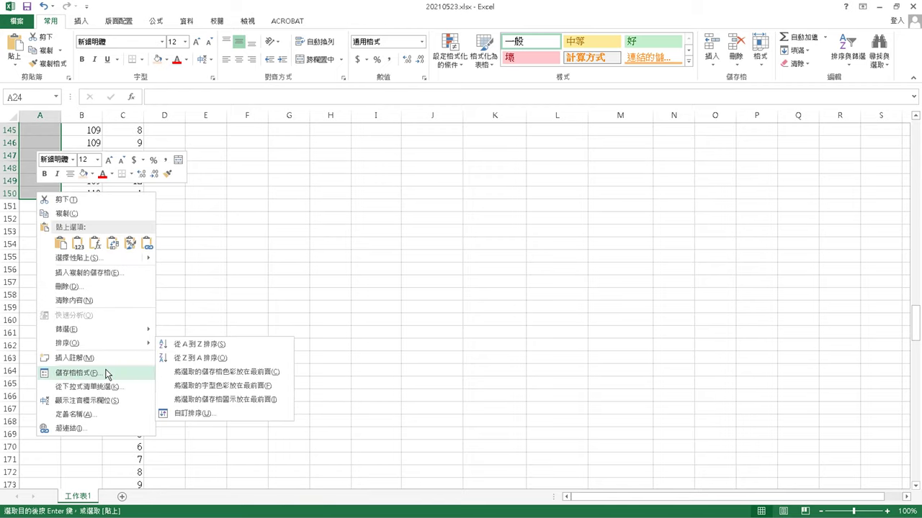
left_click(59, 244)
Step: Return to the header row and save the workbook with the filled 館別 column
scroll(57, 238, "up", 20)
left_click(118, 352)
scroll(108, 288, "up", 3)
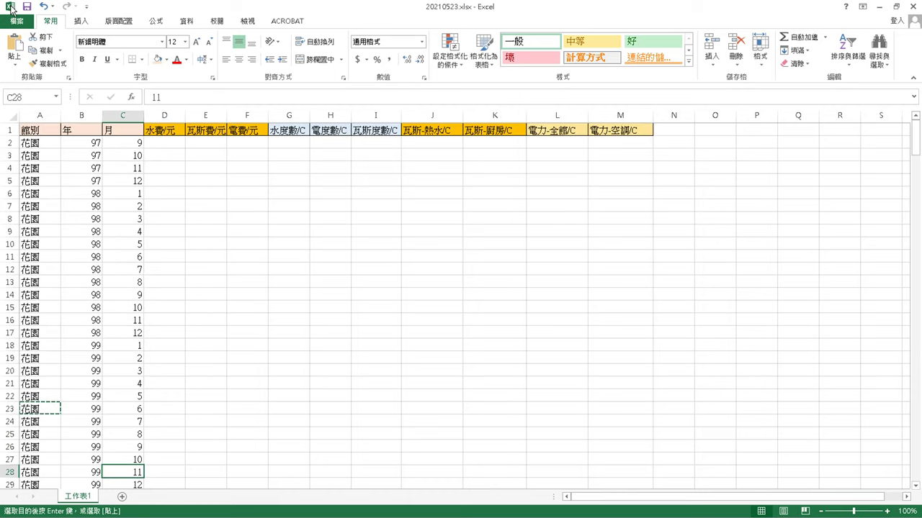
left_click(26, 7)
Step: Fill the year 110 from cell B150 down to B164
scroll(168, 305, "down", 19)
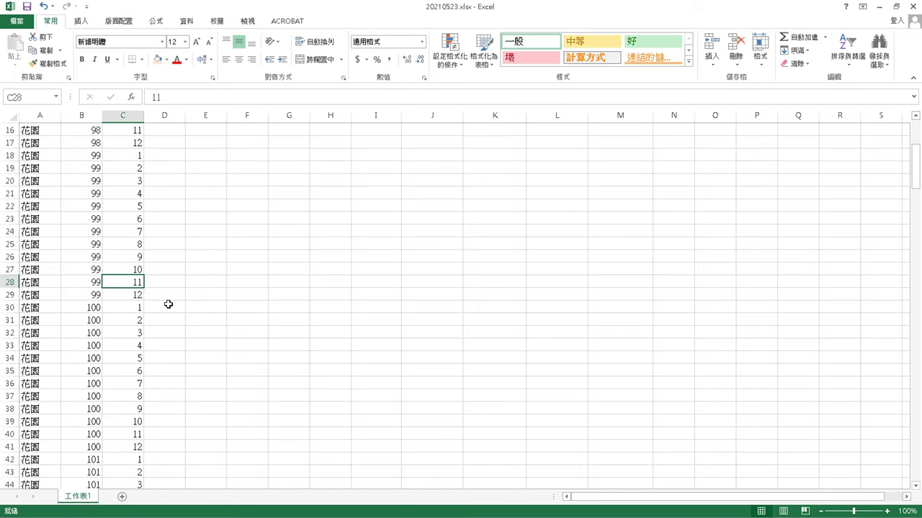
scroll(169, 304, "down", 20)
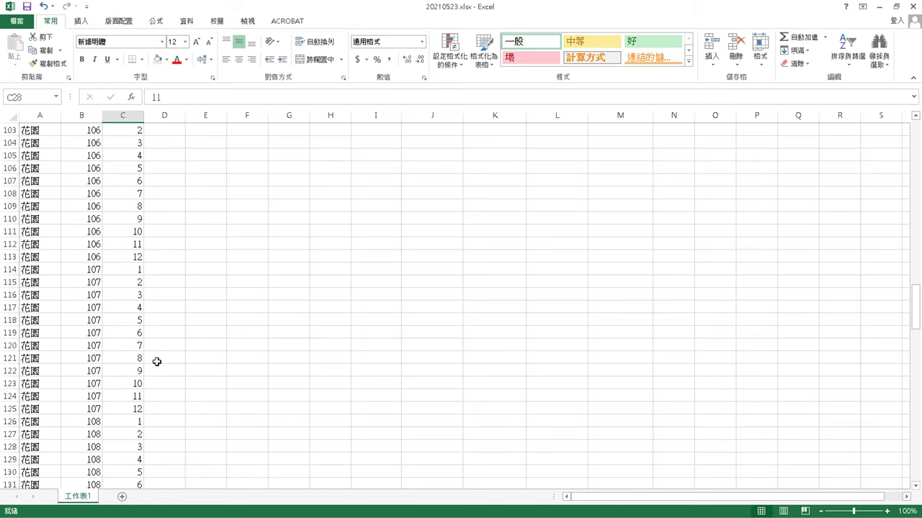
scroll(199, 348, "down", 5)
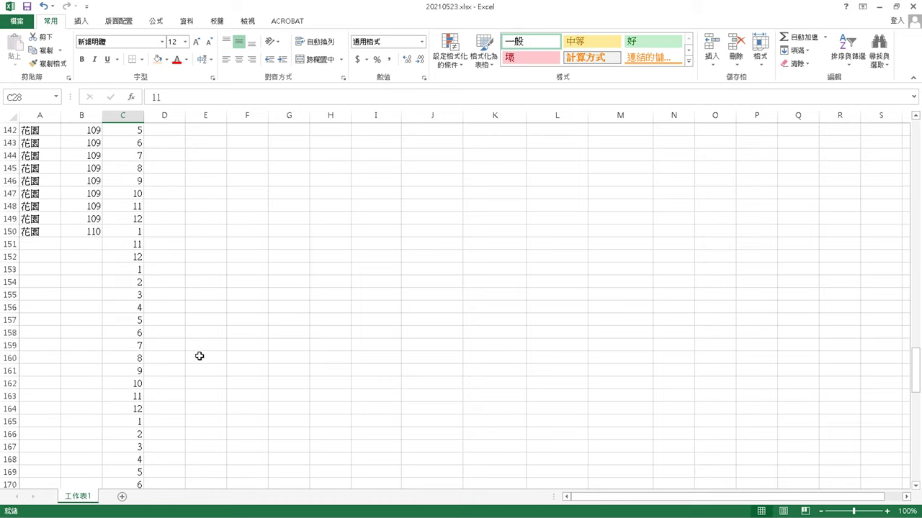
left_click(99, 233)
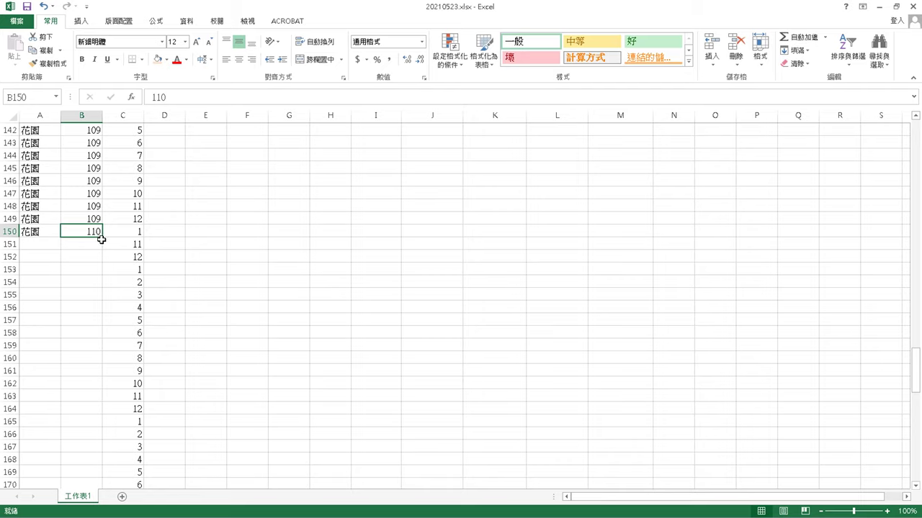
left_click_drag(103, 239, 106, 415)
Step: Copy 花園 from cell A150 and paste it into cells A151 to A164
left_click(43, 232)
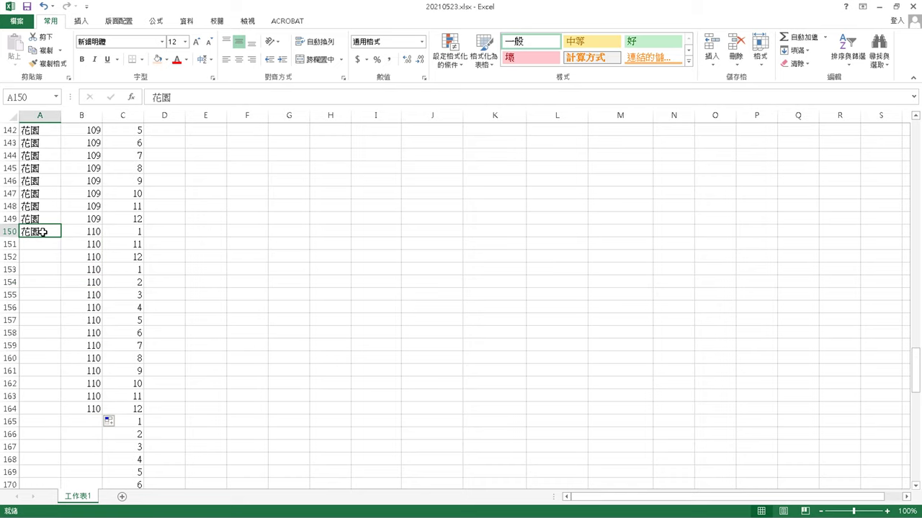
key("ctrl+c")
left_click(48, 245)
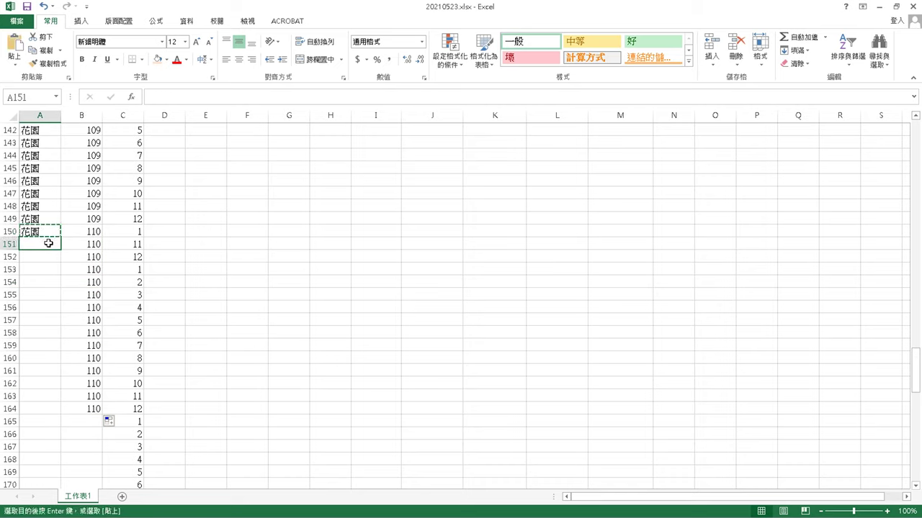
left_click(48, 407, "shift")
key("ctrl+v")
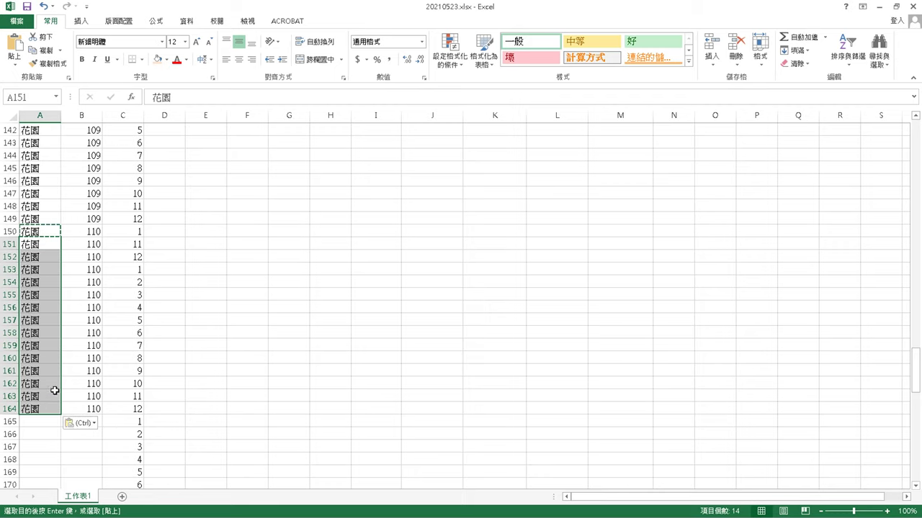
left_click(72, 434)
Step: Enter the year 111 in cell B165 and fill it down to B170
scroll(64, 408, "down", 2)
left_click(97, 334)
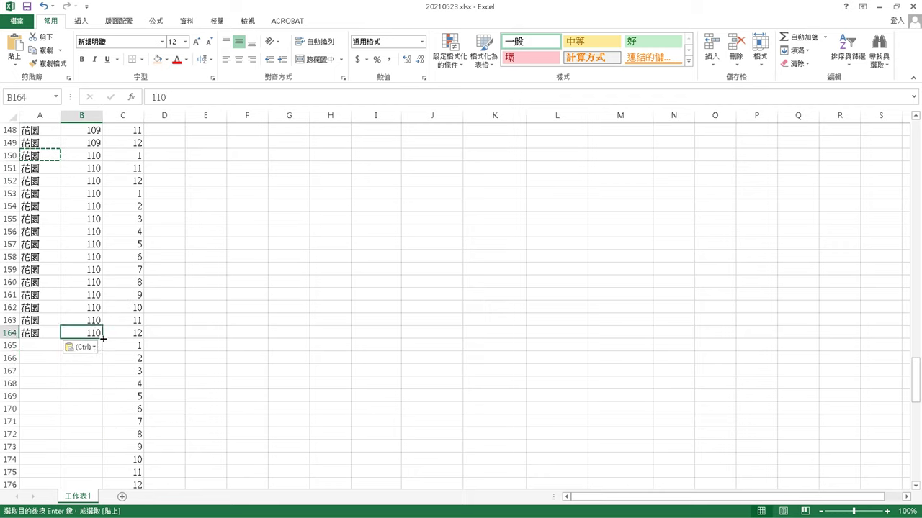
left_click(100, 347)
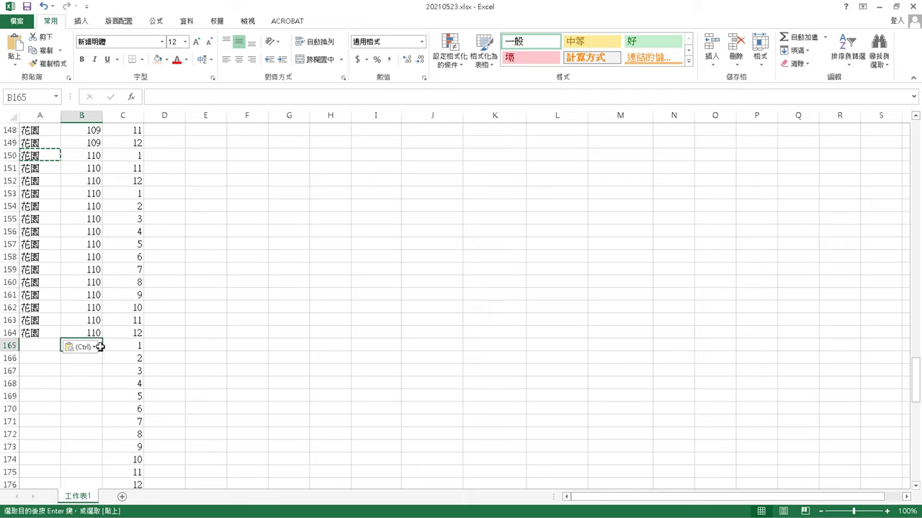
type("110")
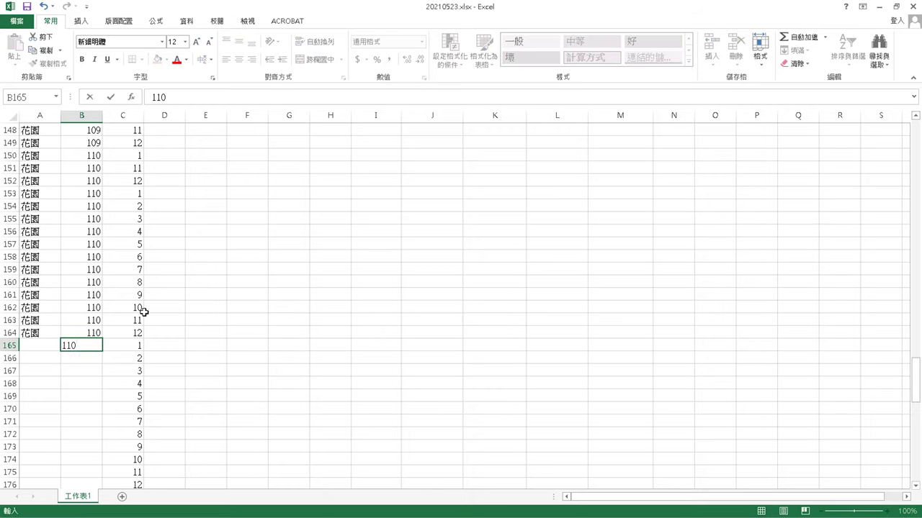
left_click(150, 356)
double_click(94, 345)
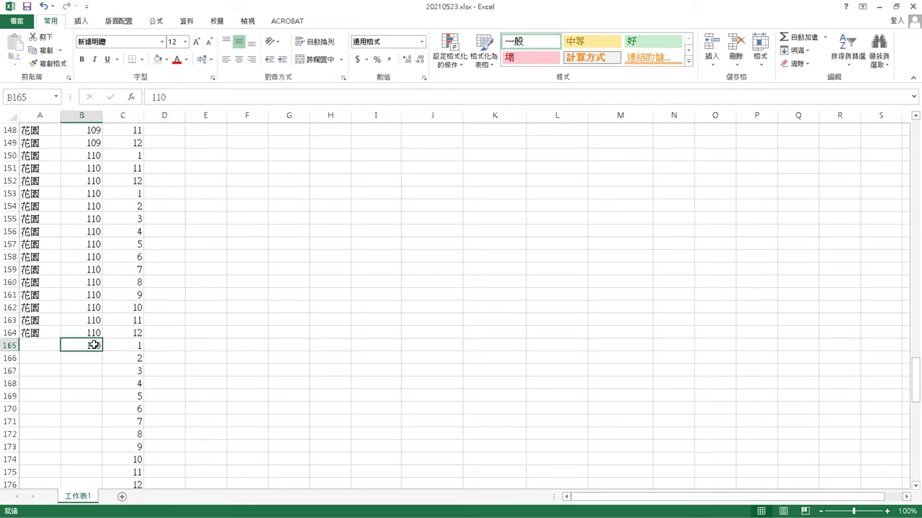
left_click_drag(101, 349, 96, 350)
type("1")
left_click(117, 392)
left_click(87, 344)
left_click_drag(102, 350, 103, 433)
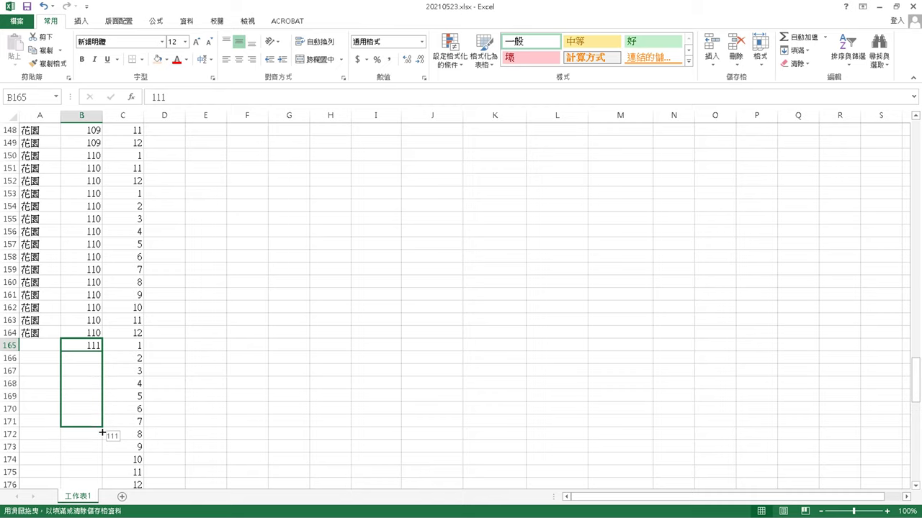
left_click_drag(102, 425, 102, 414)
Step: Copy 花園 from cell A164 and paste it into each of the cells A165 to A170
left_click(50, 334)
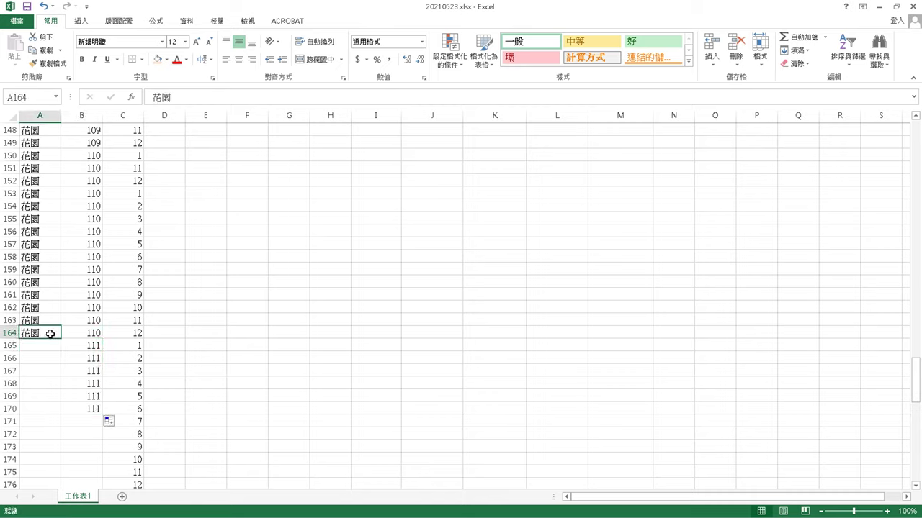
key("ctrl+c")
left_click(42, 346)
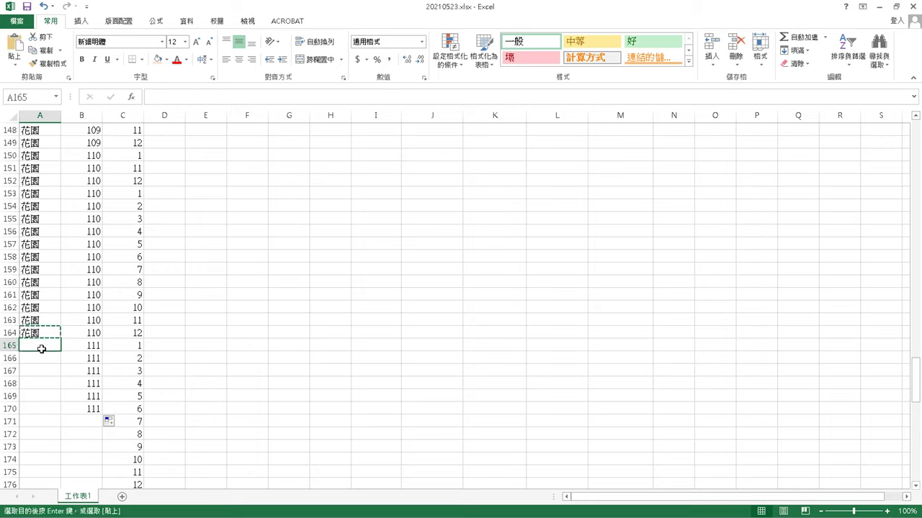
key("ctrl+v")
left_click(43, 360)
key("ctrl+v")
left_click(43, 384)
key("ctrl+v")
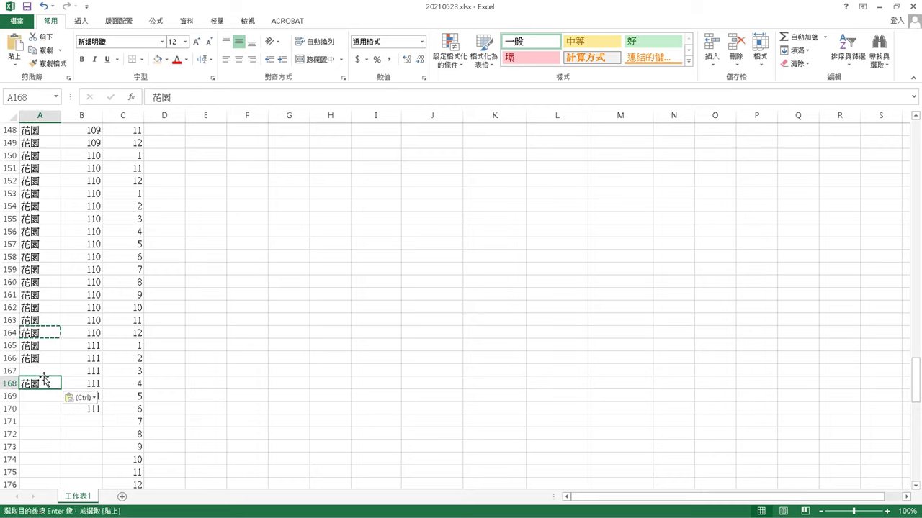
left_click(45, 371)
key("ctrl+v")
left_click(44, 409)
key("ctrl+v")
left_click(42, 396)
key("ctrl+v")
left_click(49, 434)
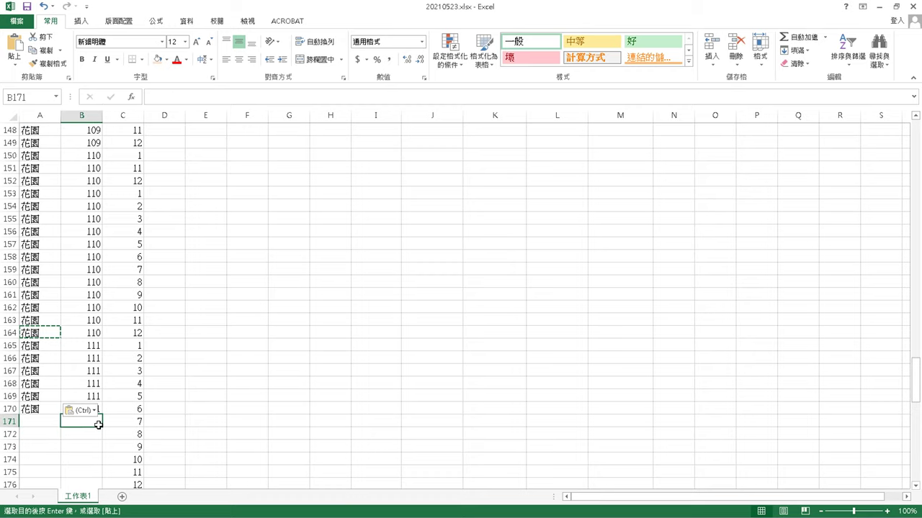
left_click_drag(10, 422, 111, 335)
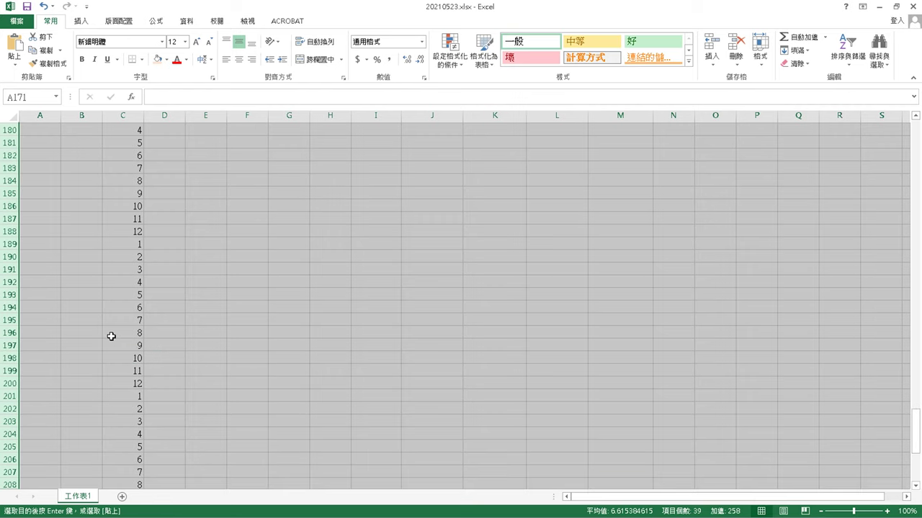
scroll(111, 335, "up", 12)
left_click(165, 357)
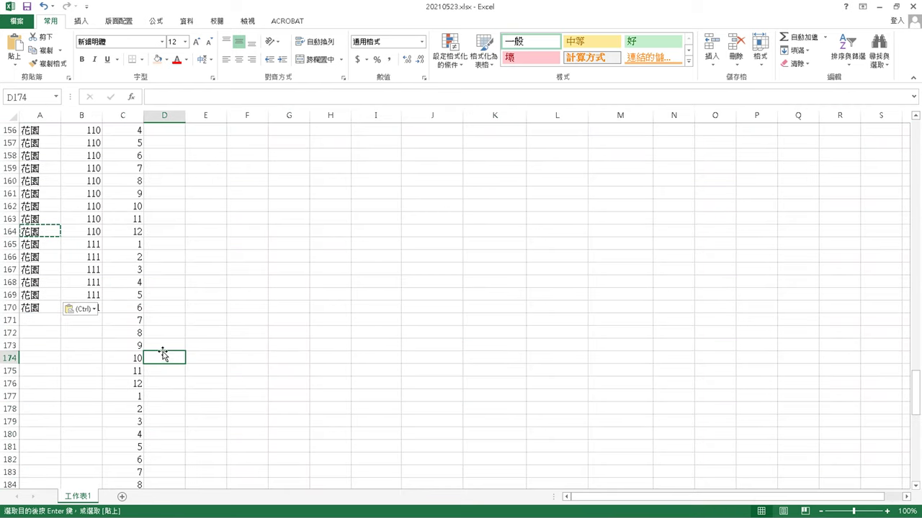
Step: Insert two blank rows at row 171, directly below the sixth month of year 111
left_click(9, 322)
right_click(9, 321)
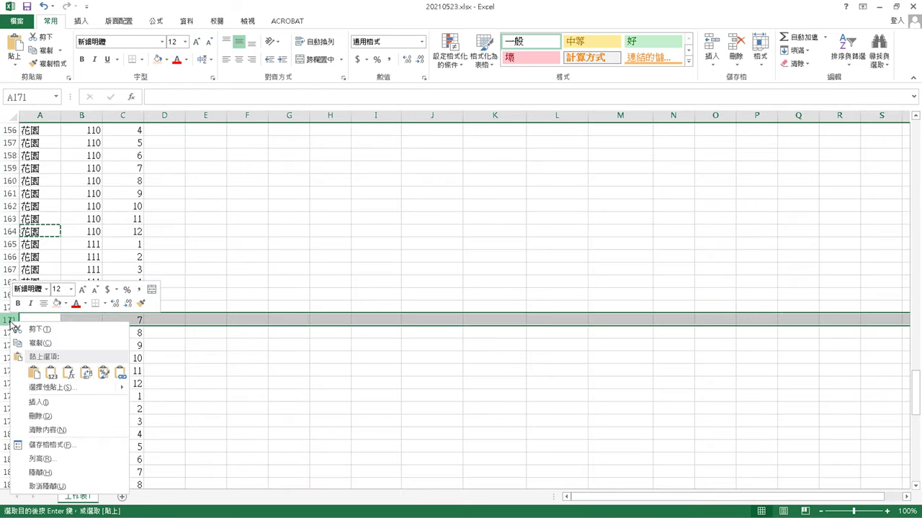
left_click(38, 402)
right_click(12, 321)
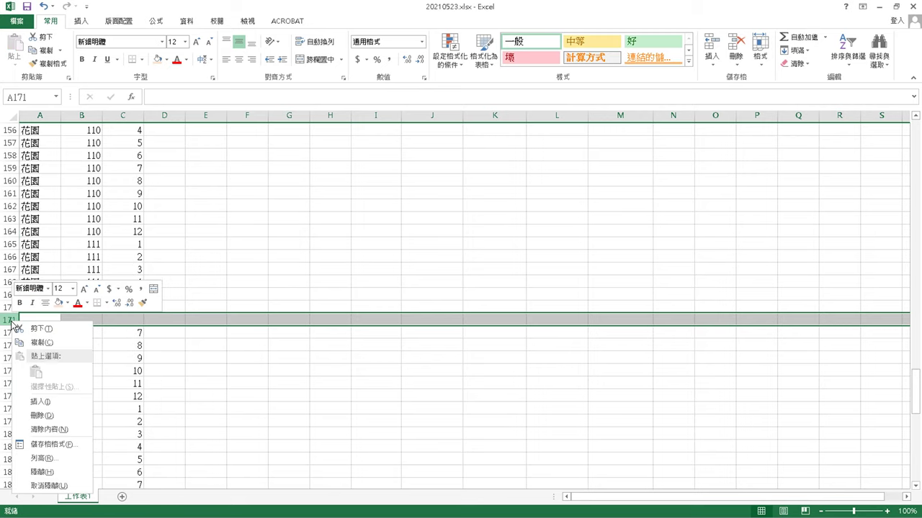
left_click(45, 403)
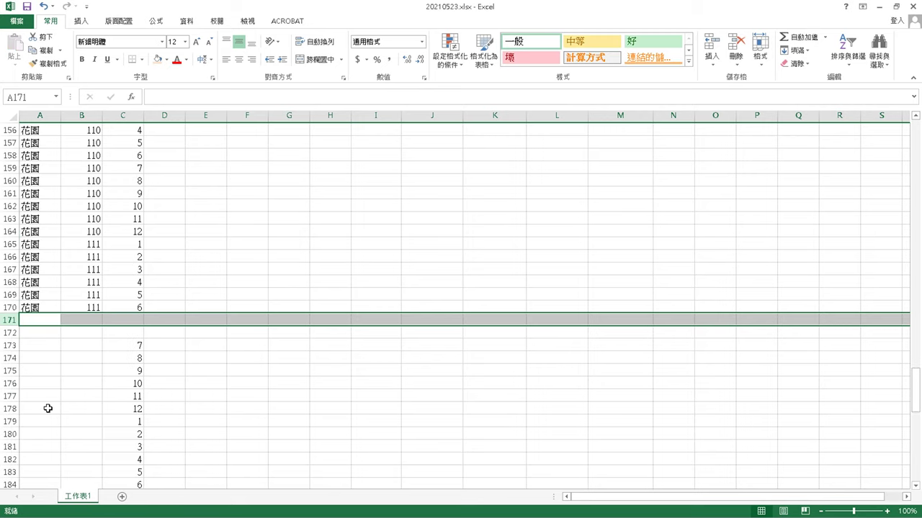
left_click(48, 319)
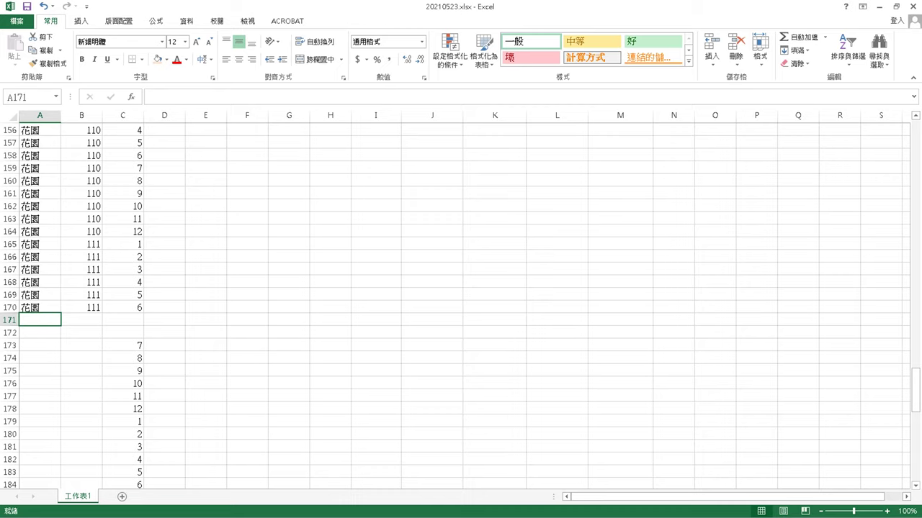
Step: Check the 館別, 年 and 月 entries from the header row down to the end of the 花園 block
left_click(128, 242)
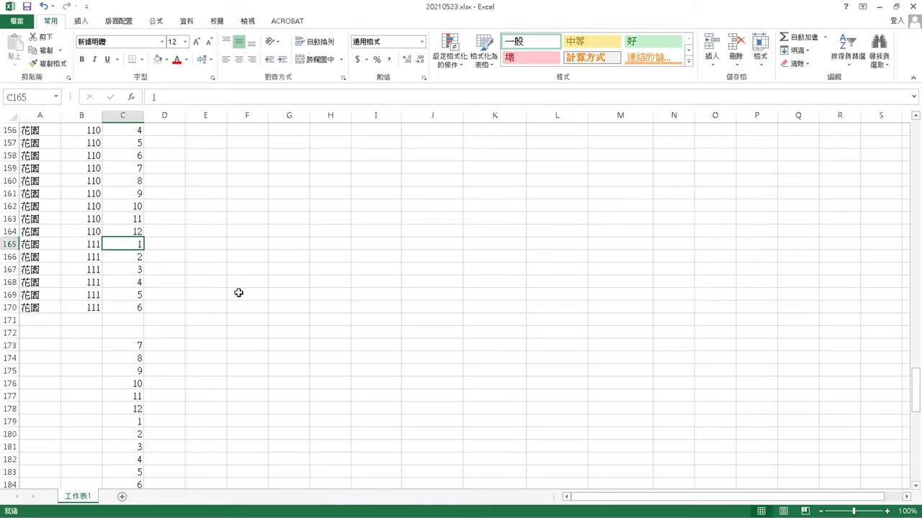
scroll(332, 286, "up", 14)
scroll(331, 287, "up", 4)
scroll(331, 287, "up", 20)
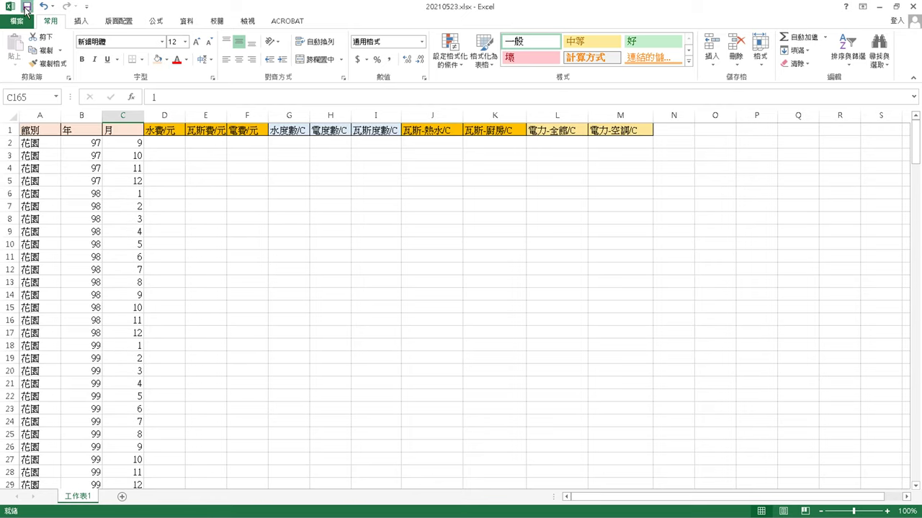
scroll(228, 277, "down", 20)
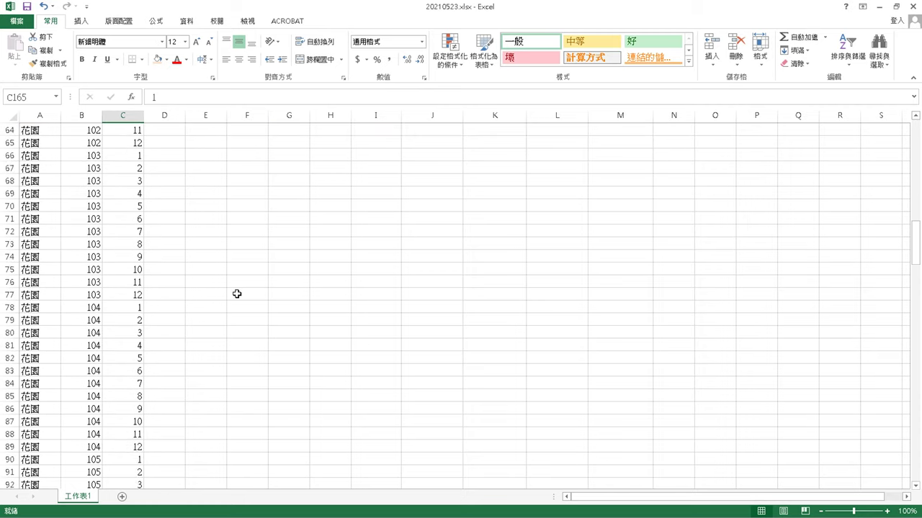
scroll(237, 294, "down", 10)
scroll(238, 294, "down", 16)
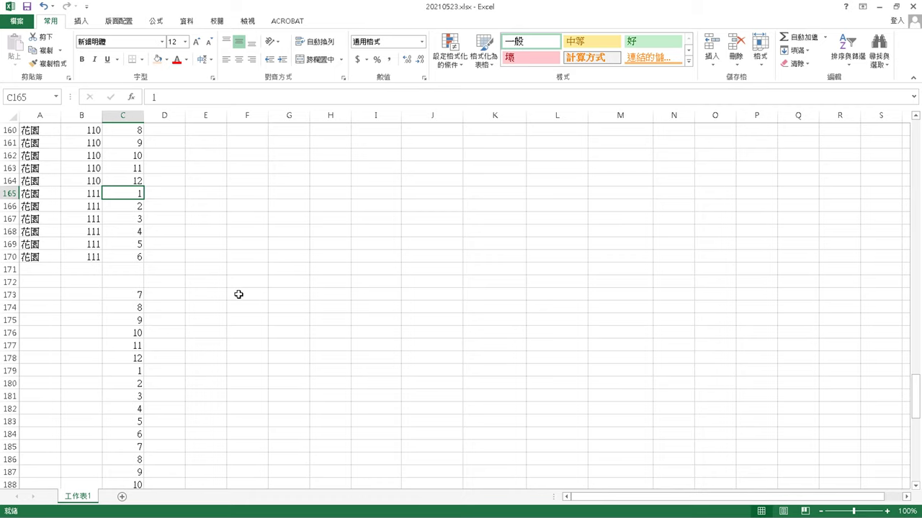
scroll(238, 295, "up", 20)
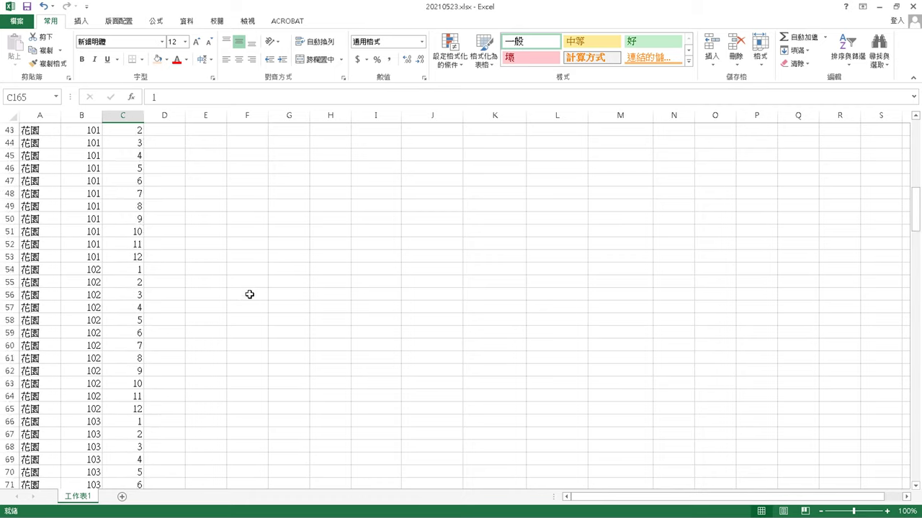
scroll(249, 294, "up", 14)
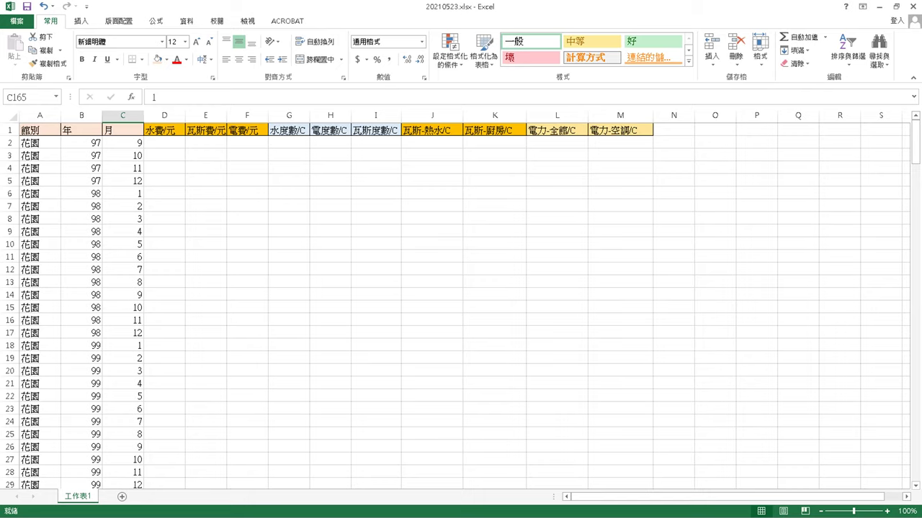
left_click(289, 283)
scroll(290, 284, "down", 5)
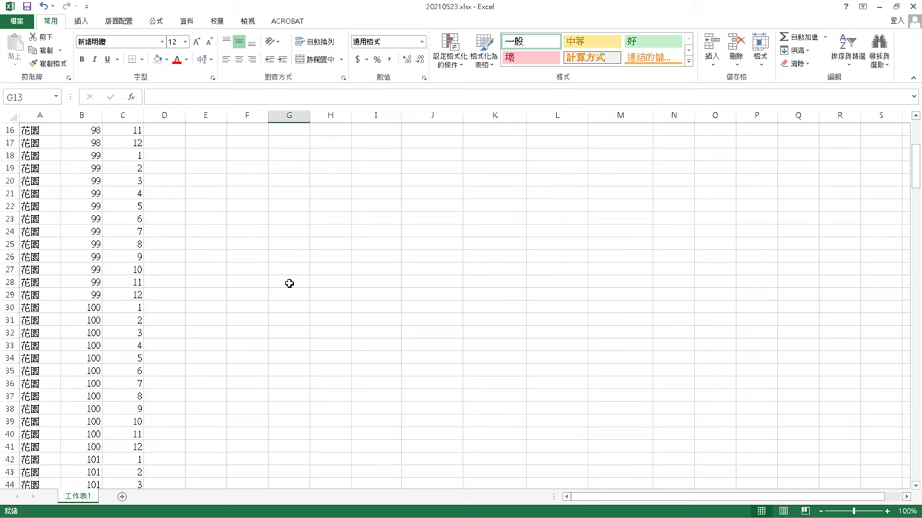
scroll(289, 283, "up", 5)
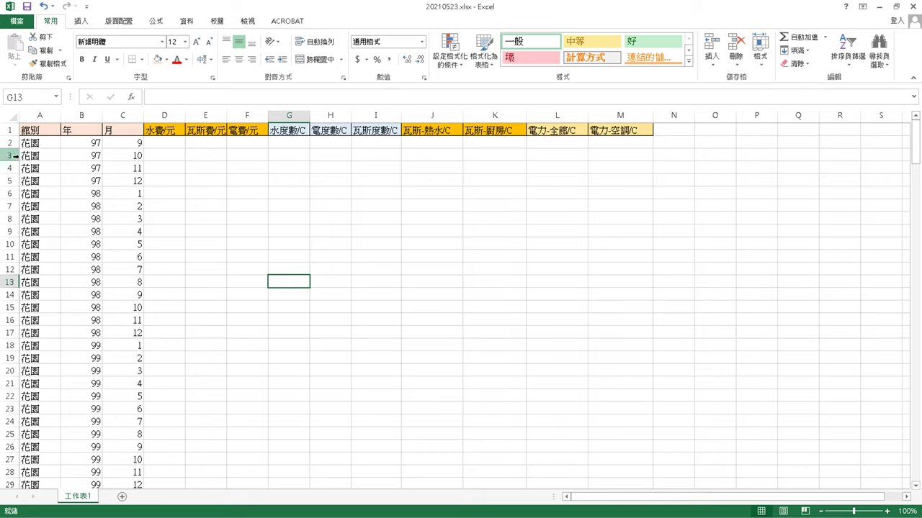
Step: Delete row 2, the 花園 entry for month 9 of year 97
left_click(12, 143)
right_click(14, 144)
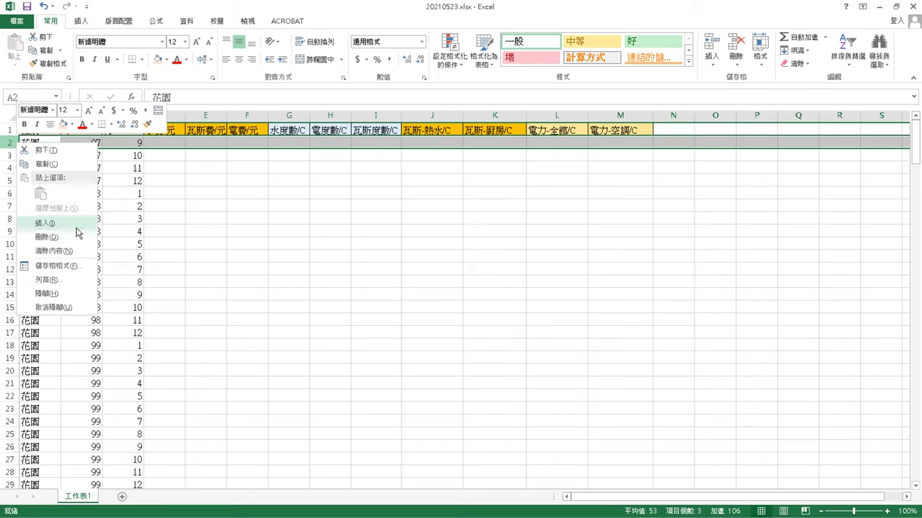
left_click(76, 237)
left_click(304, 266)
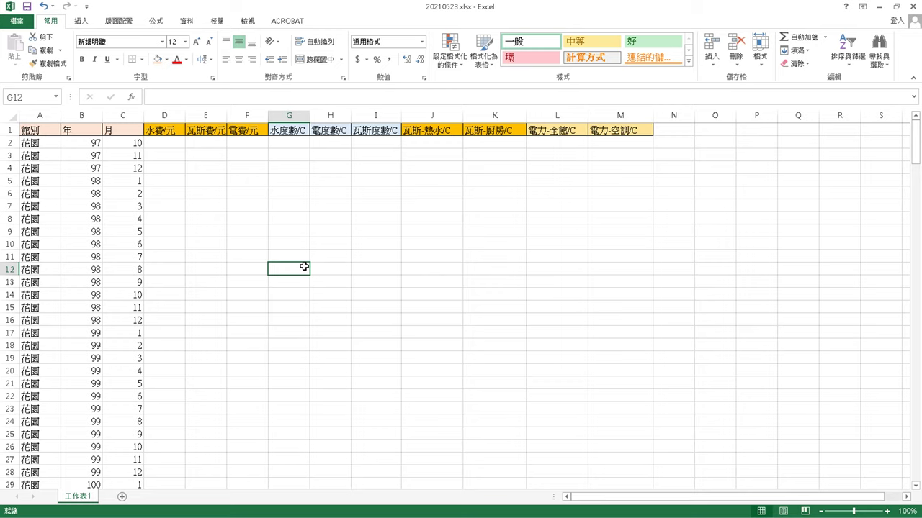
Step: Review the 花園 year and month sequence from year 97 through month 6 of year 111
scroll(331, 249, "down", 4)
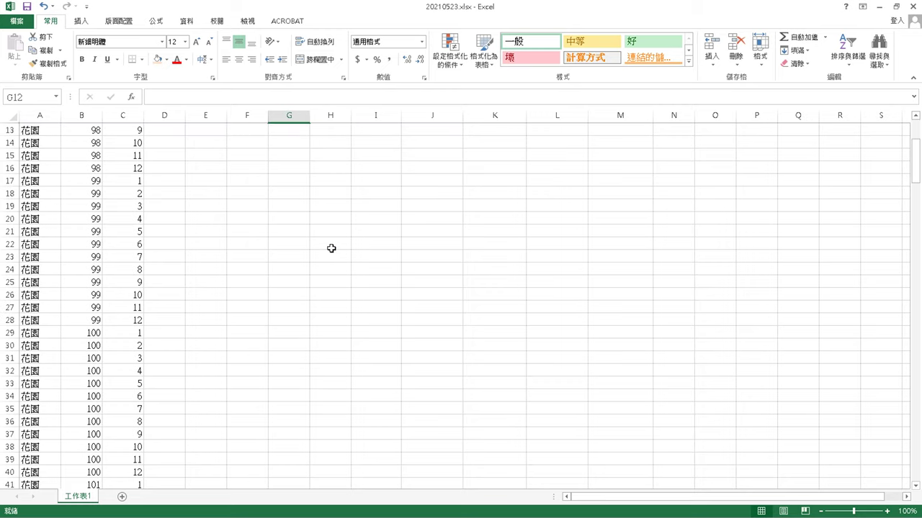
scroll(338, 266, "down", 1)
scroll(344, 274, "down", 9)
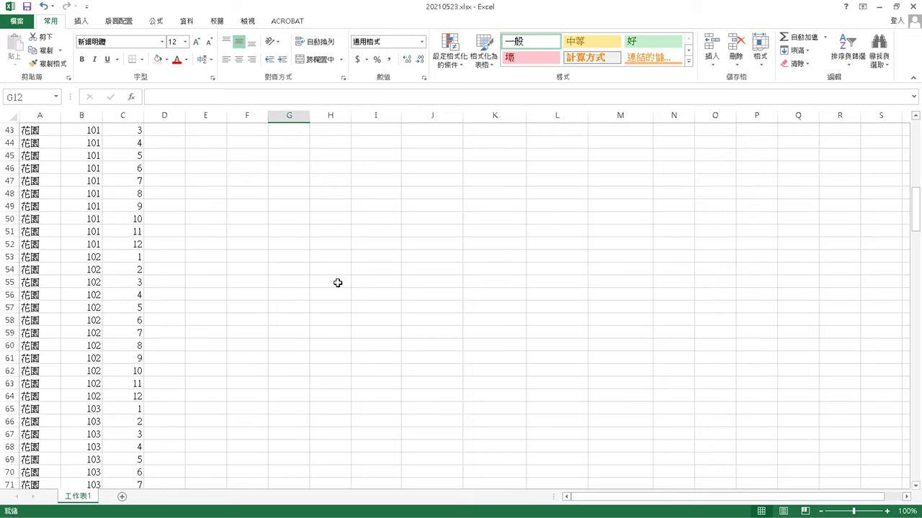
scroll(337, 284, "down", 11)
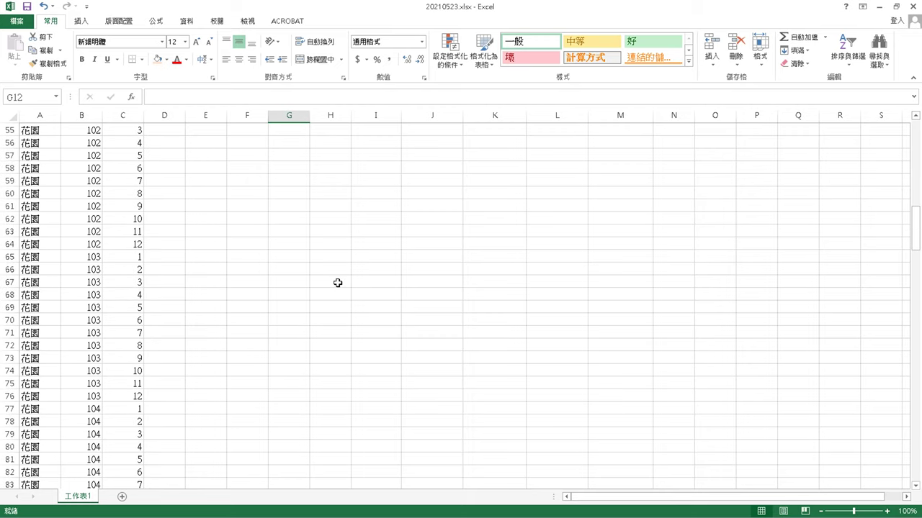
scroll(337, 290, "down", 5)
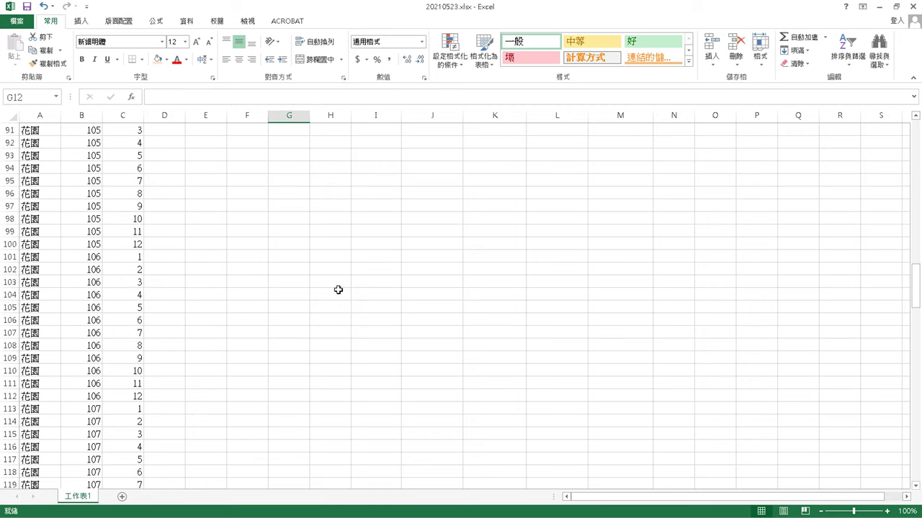
scroll(338, 290, "down", 14)
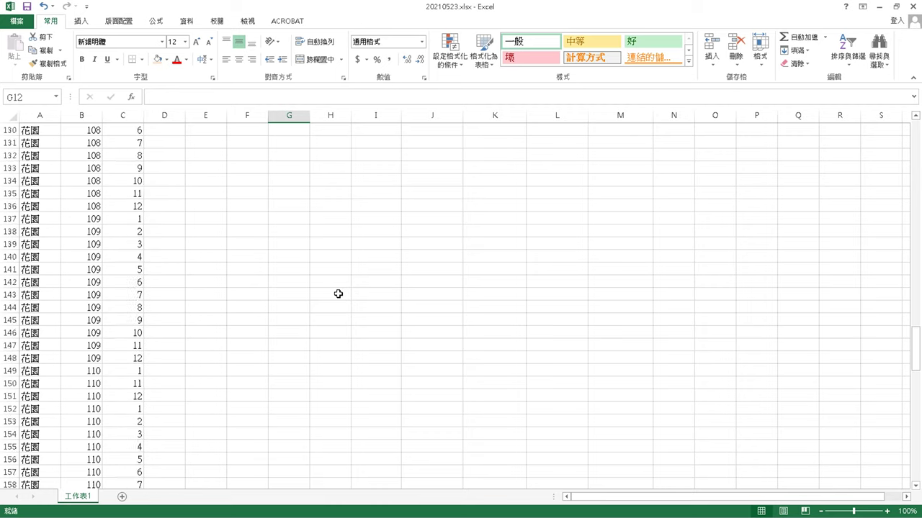
scroll(338, 293, "down", 6)
scroll(338, 294, "down", 3)
scroll(338, 294, "up", 20)
scroll(345, 292, "up", 20)
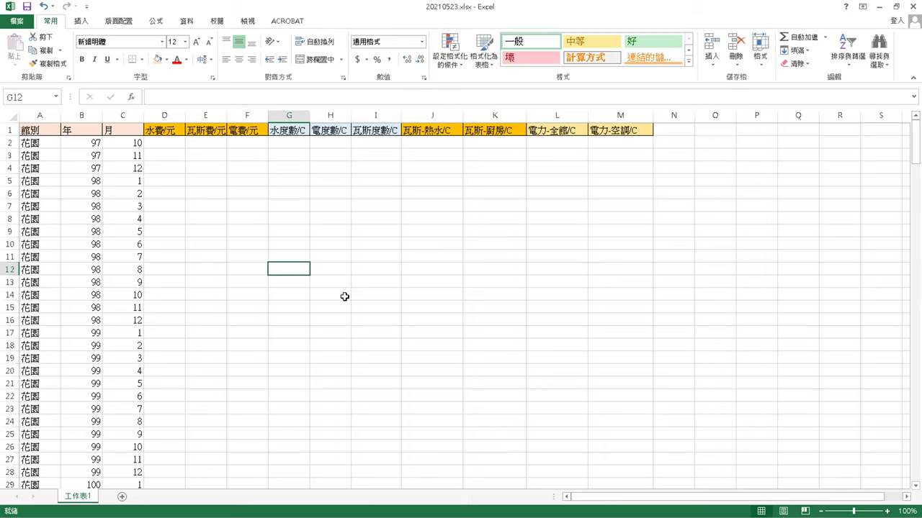
left_click_drag(36, 143, 108, 461)
left_click(203, 373)
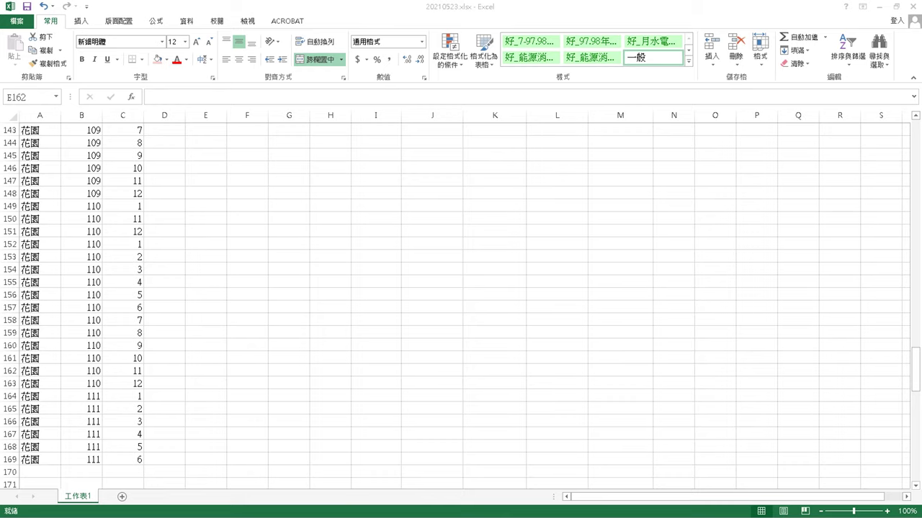
scroll(463, 315, "up", 20)
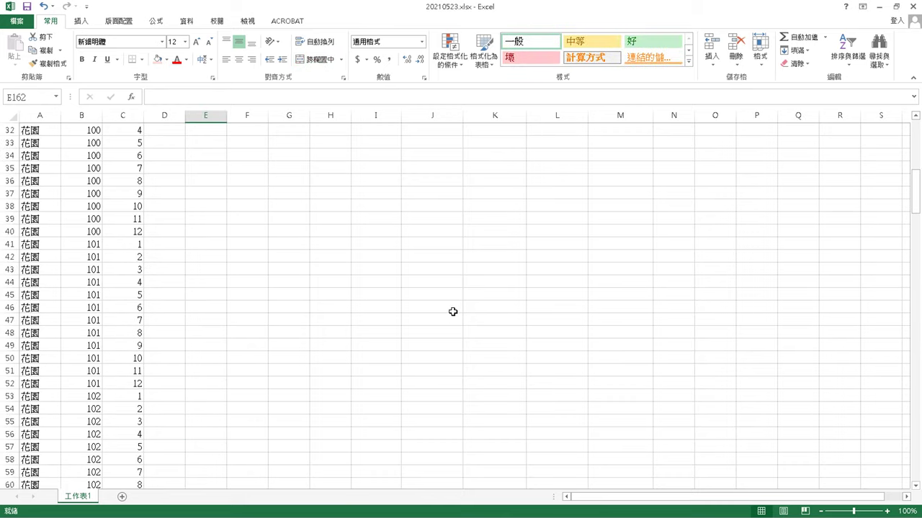
scroll(452, 311, "up", 10)
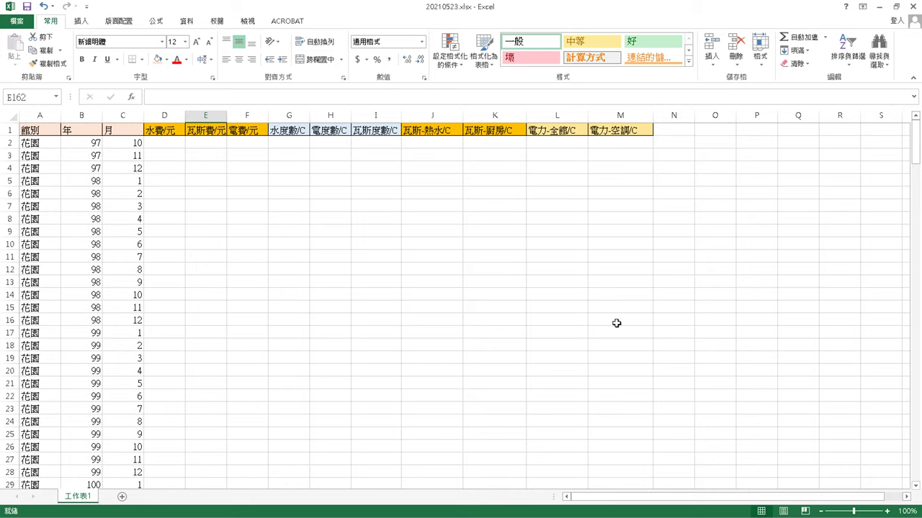
scroll(197, 321, "down", 12)
scroll(273, 309, "down", 20)
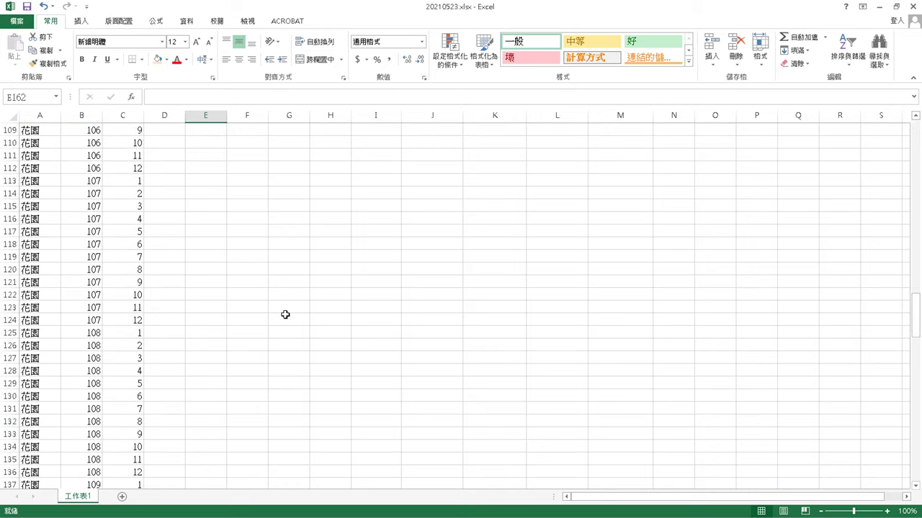
scroll(304, 320, "up", 4)
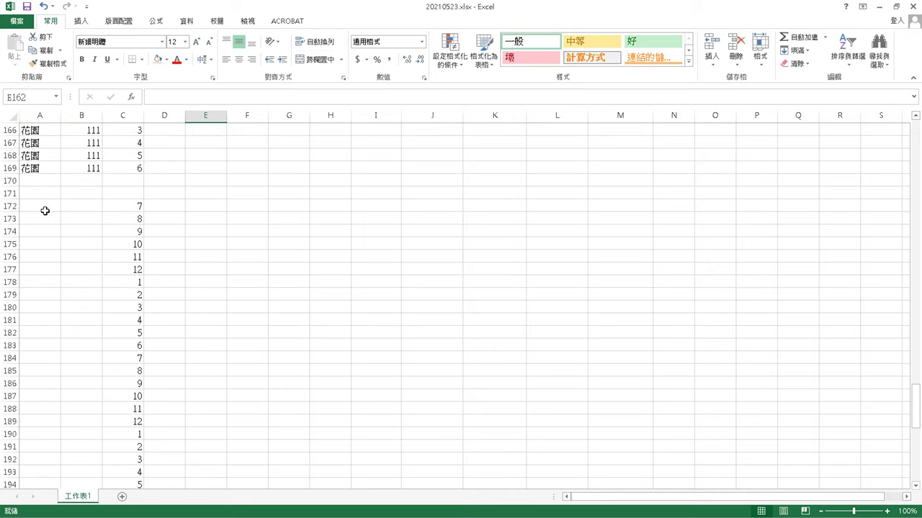
left_click(43, 190)
left_click(45, 179)
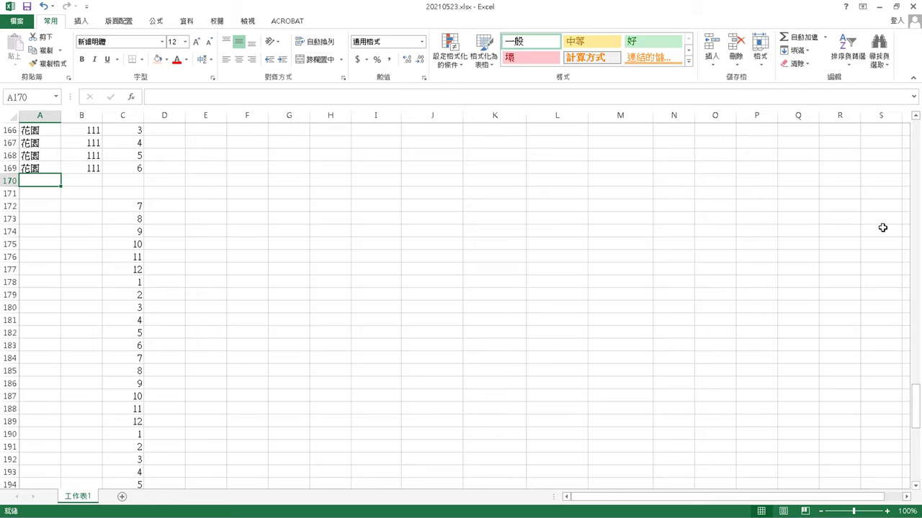
left_click(162, 242)
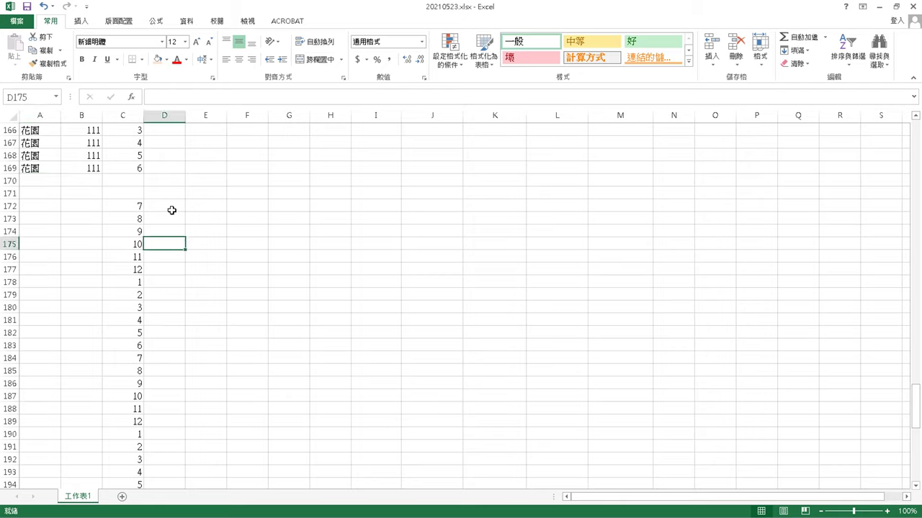
left_click(36, 182)
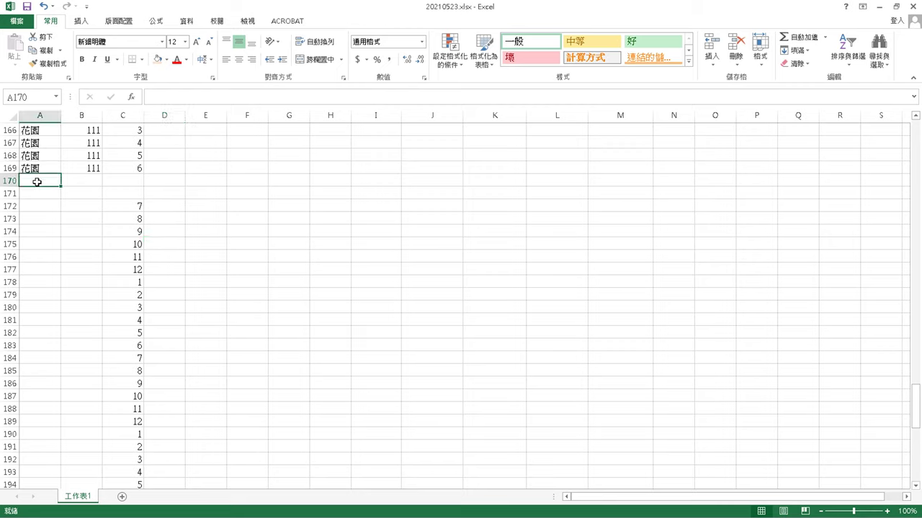
double_click(36, 182)
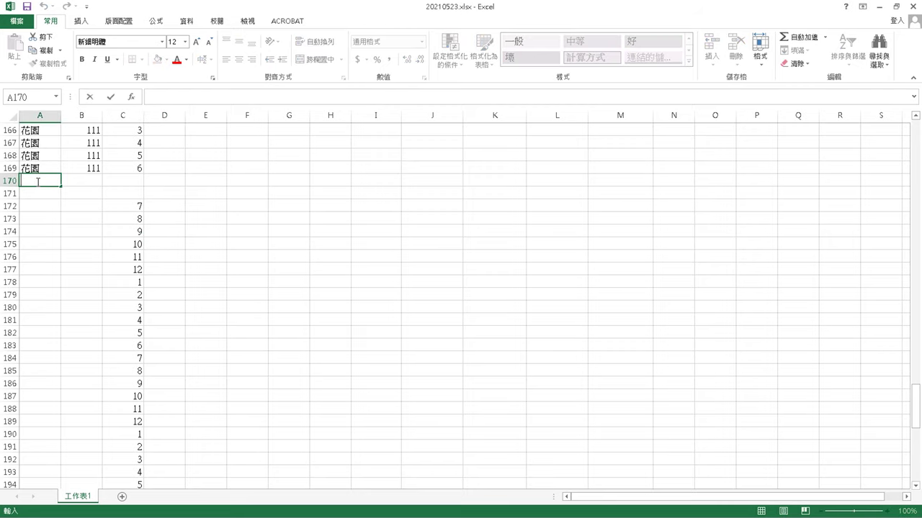
key("Escape")
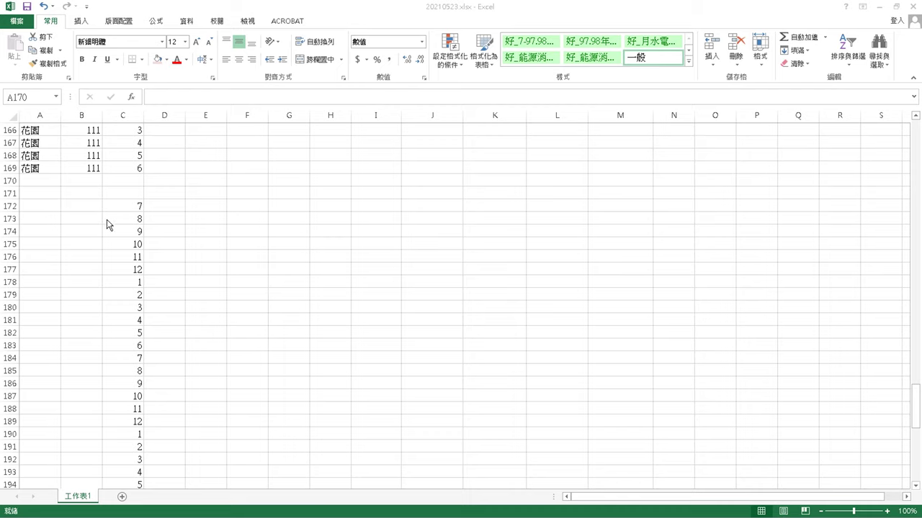
Step: Enter 蜂巢 in cell A170, directly below the last 花園 row
left_click(94, 182)
scroll(98, 184, "up", 7)
scroll(97, 184, "down", 5)
left_click(49, 252)
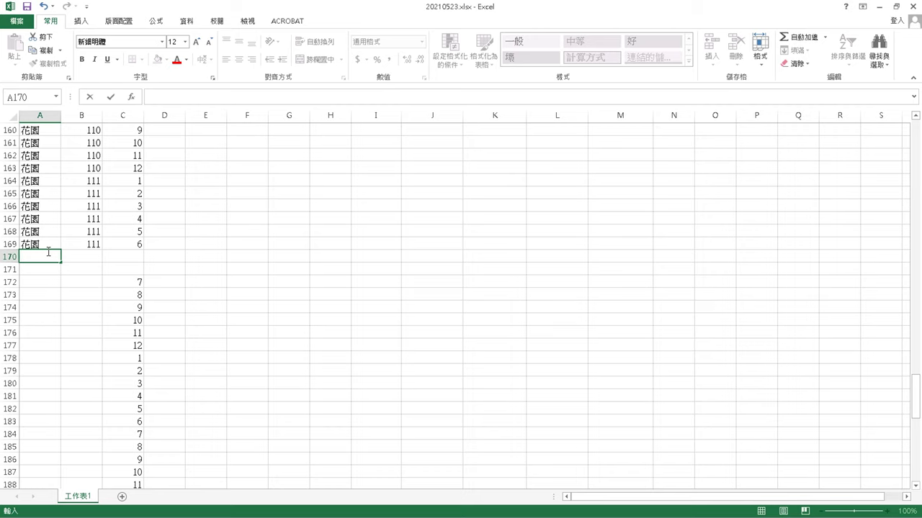
type("蜂")
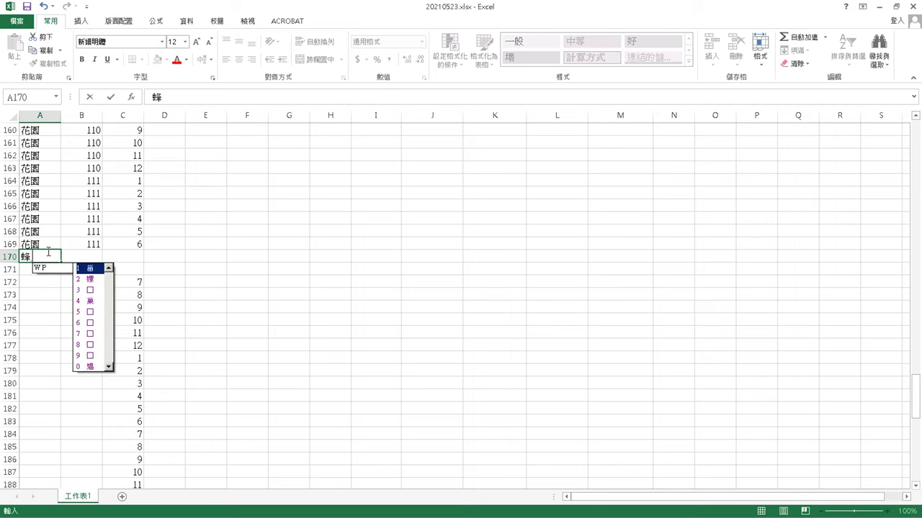
type("巢")
key("Return")
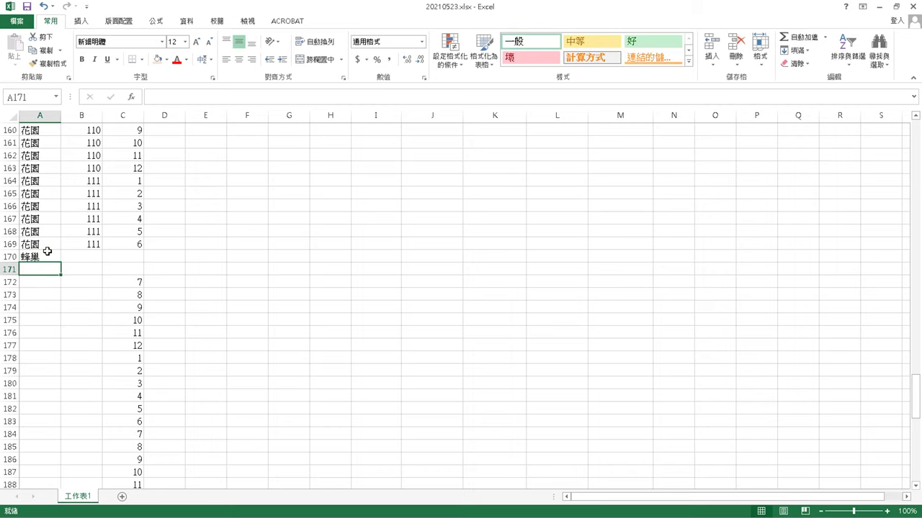
Step: Fill 蜂巢 from cell A170 down the 館別 column to A226
left_click(49, 253)
left_click_drag(57, 264, 61, 467)
left_click_drag(14, 514, 15, 514)
scroll(38, 403, "up", 10)
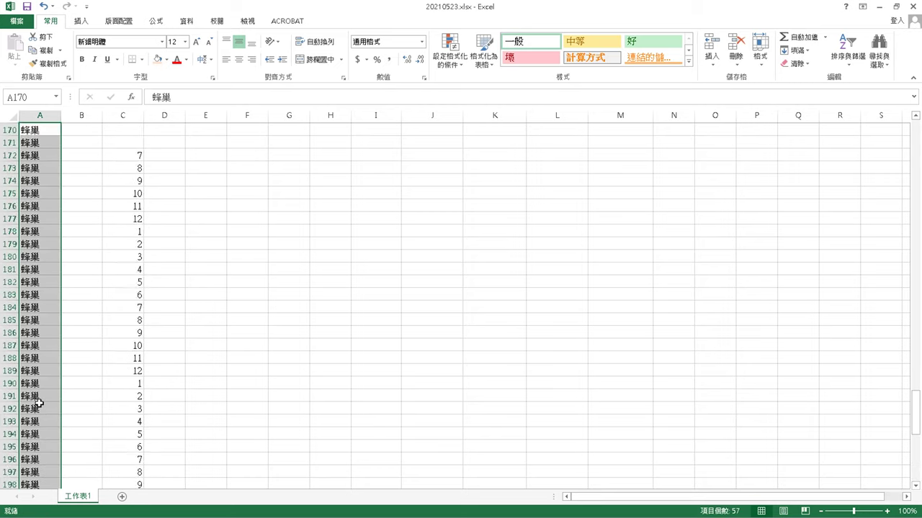
scroll(39, 403, "up", 8)
left_click(150, 418)
scroll(130, 353, "down", 3)
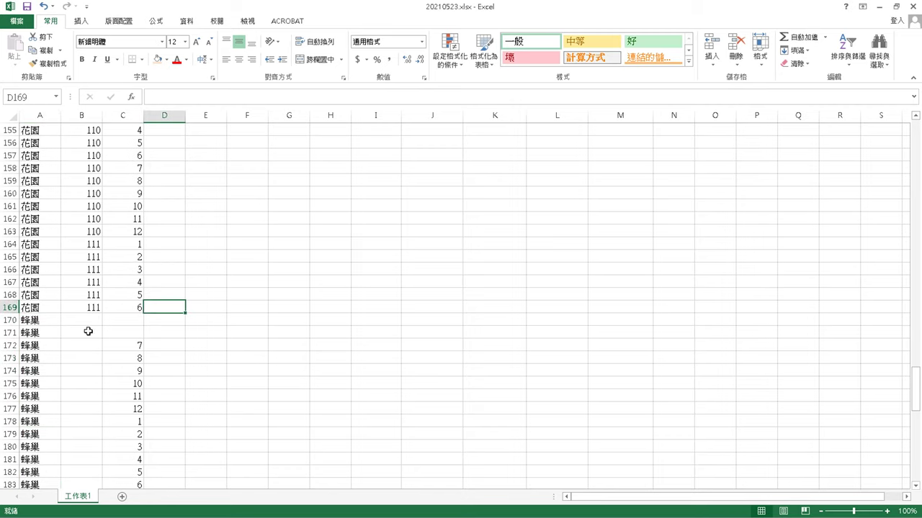
Step: Examine the 花園 block's starting year and months and compare them with the 年 and 月 cells of the first 蜂巢 rows
left_click(84, 318)
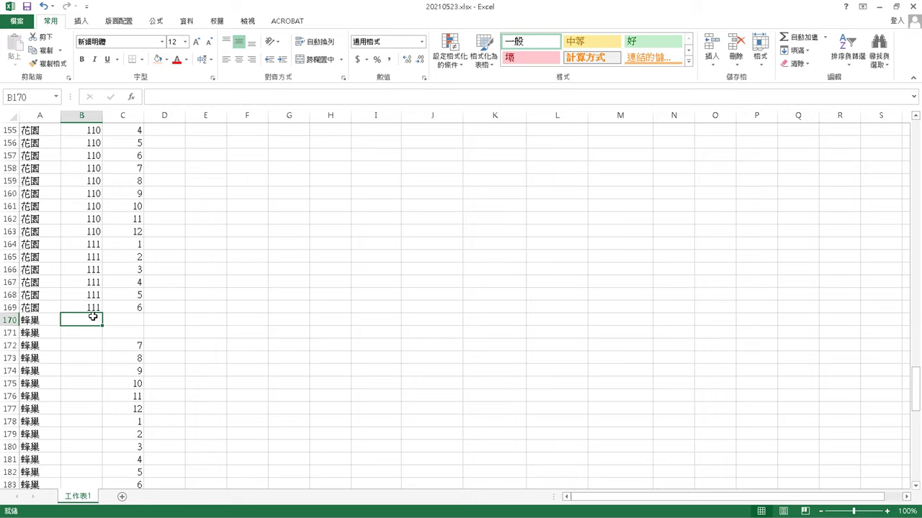
scroll(93, 317, "up", 20)
scroll(93, 317, "up", 9)
scroll(93, 316, "up", 6)
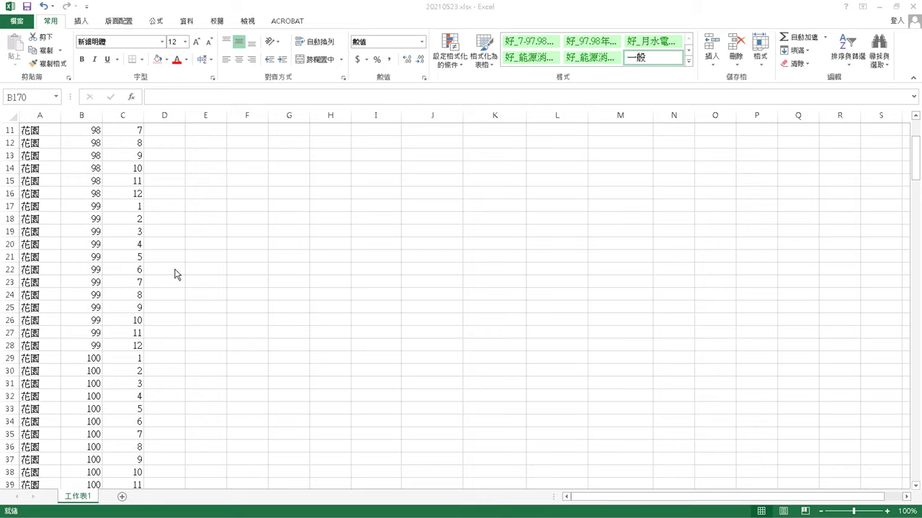
scroll(147, 306, "down", 20)
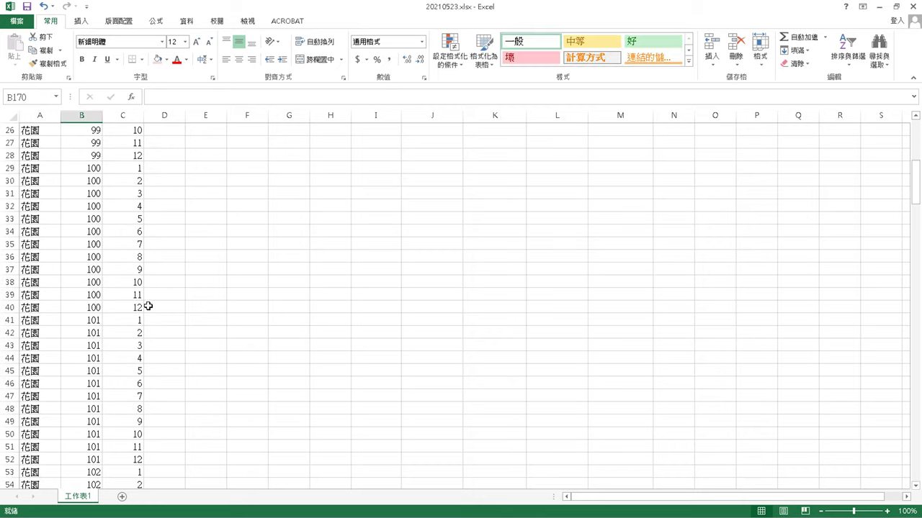
scroll(165, 297, "up", 20)
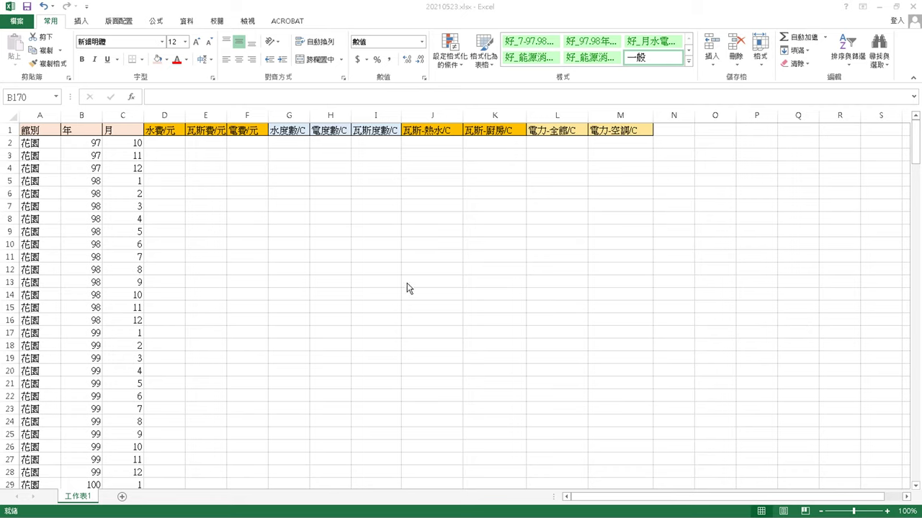
left_click(91, 230)
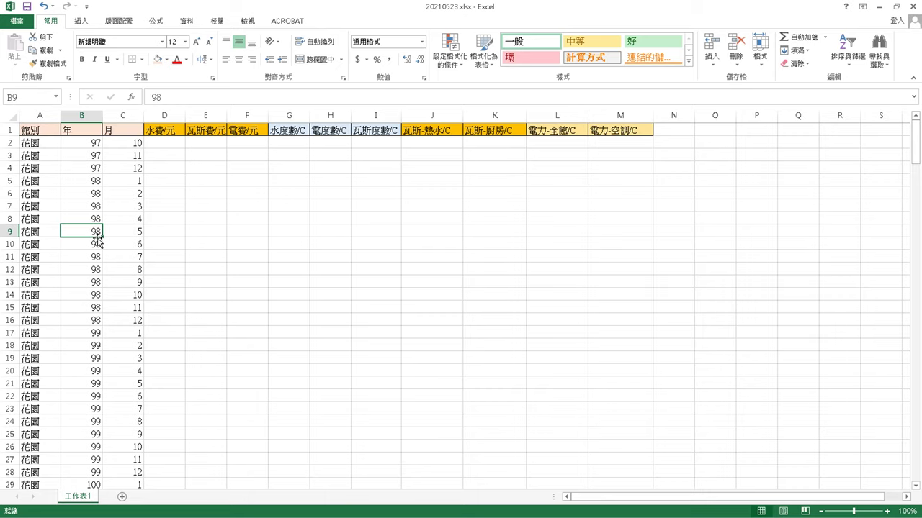
left_click(82, 143)
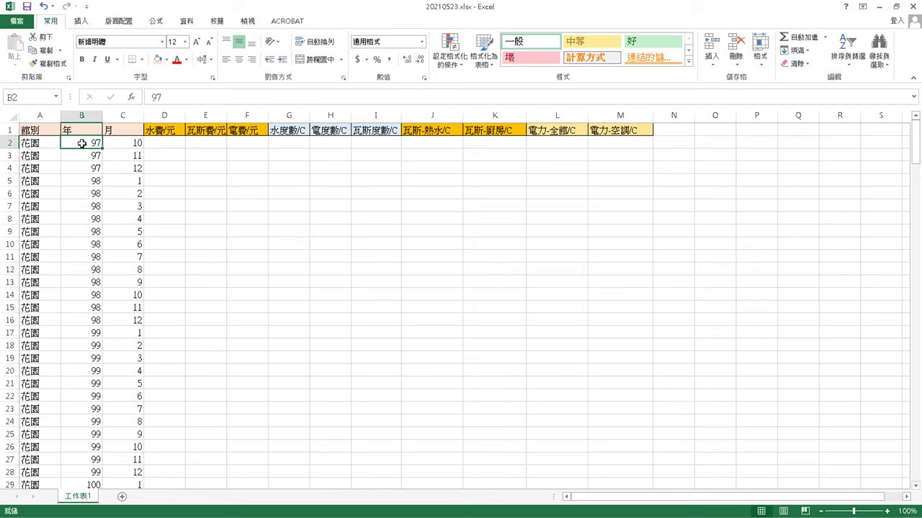
left_click_drag(82, 144, 127, 179)
left_click(172, 270)
scroll(172, 270, "down", 20)
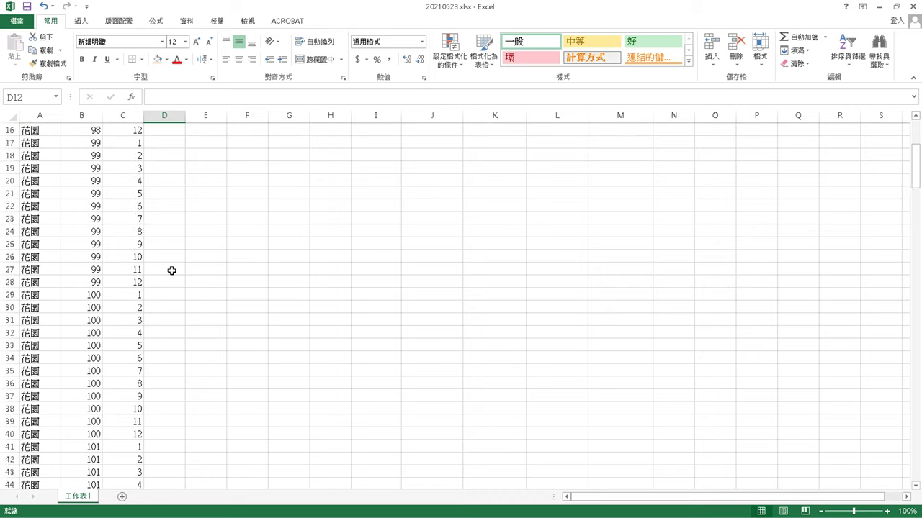
scroll(185, 269, "down", 17)
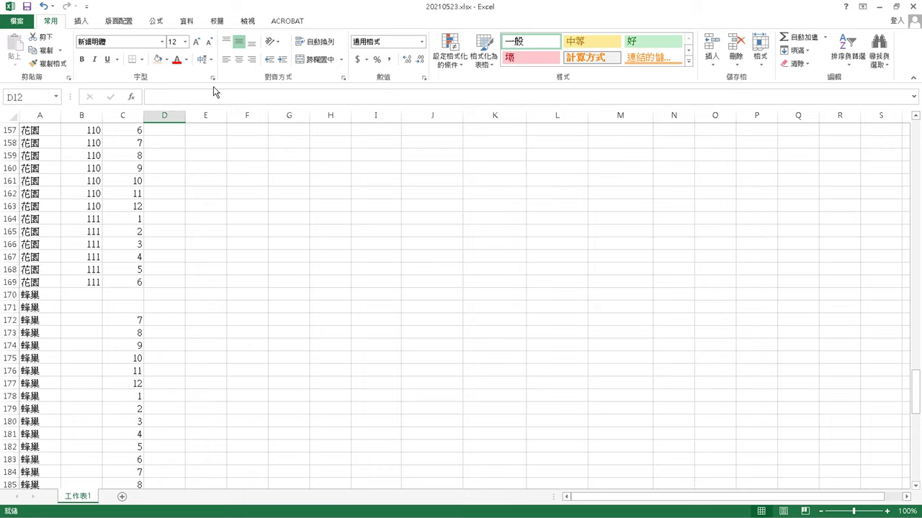
left_click(427, 307)
scroll(429, 308, "down", 2)
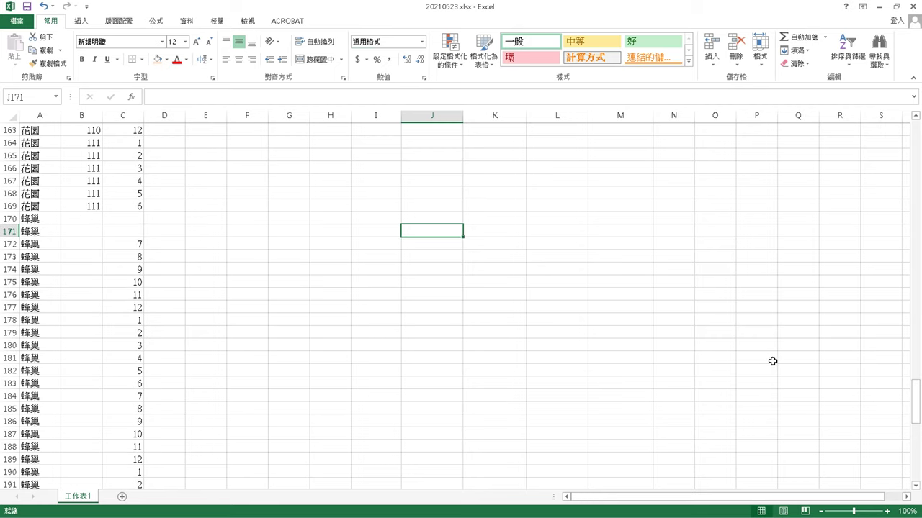